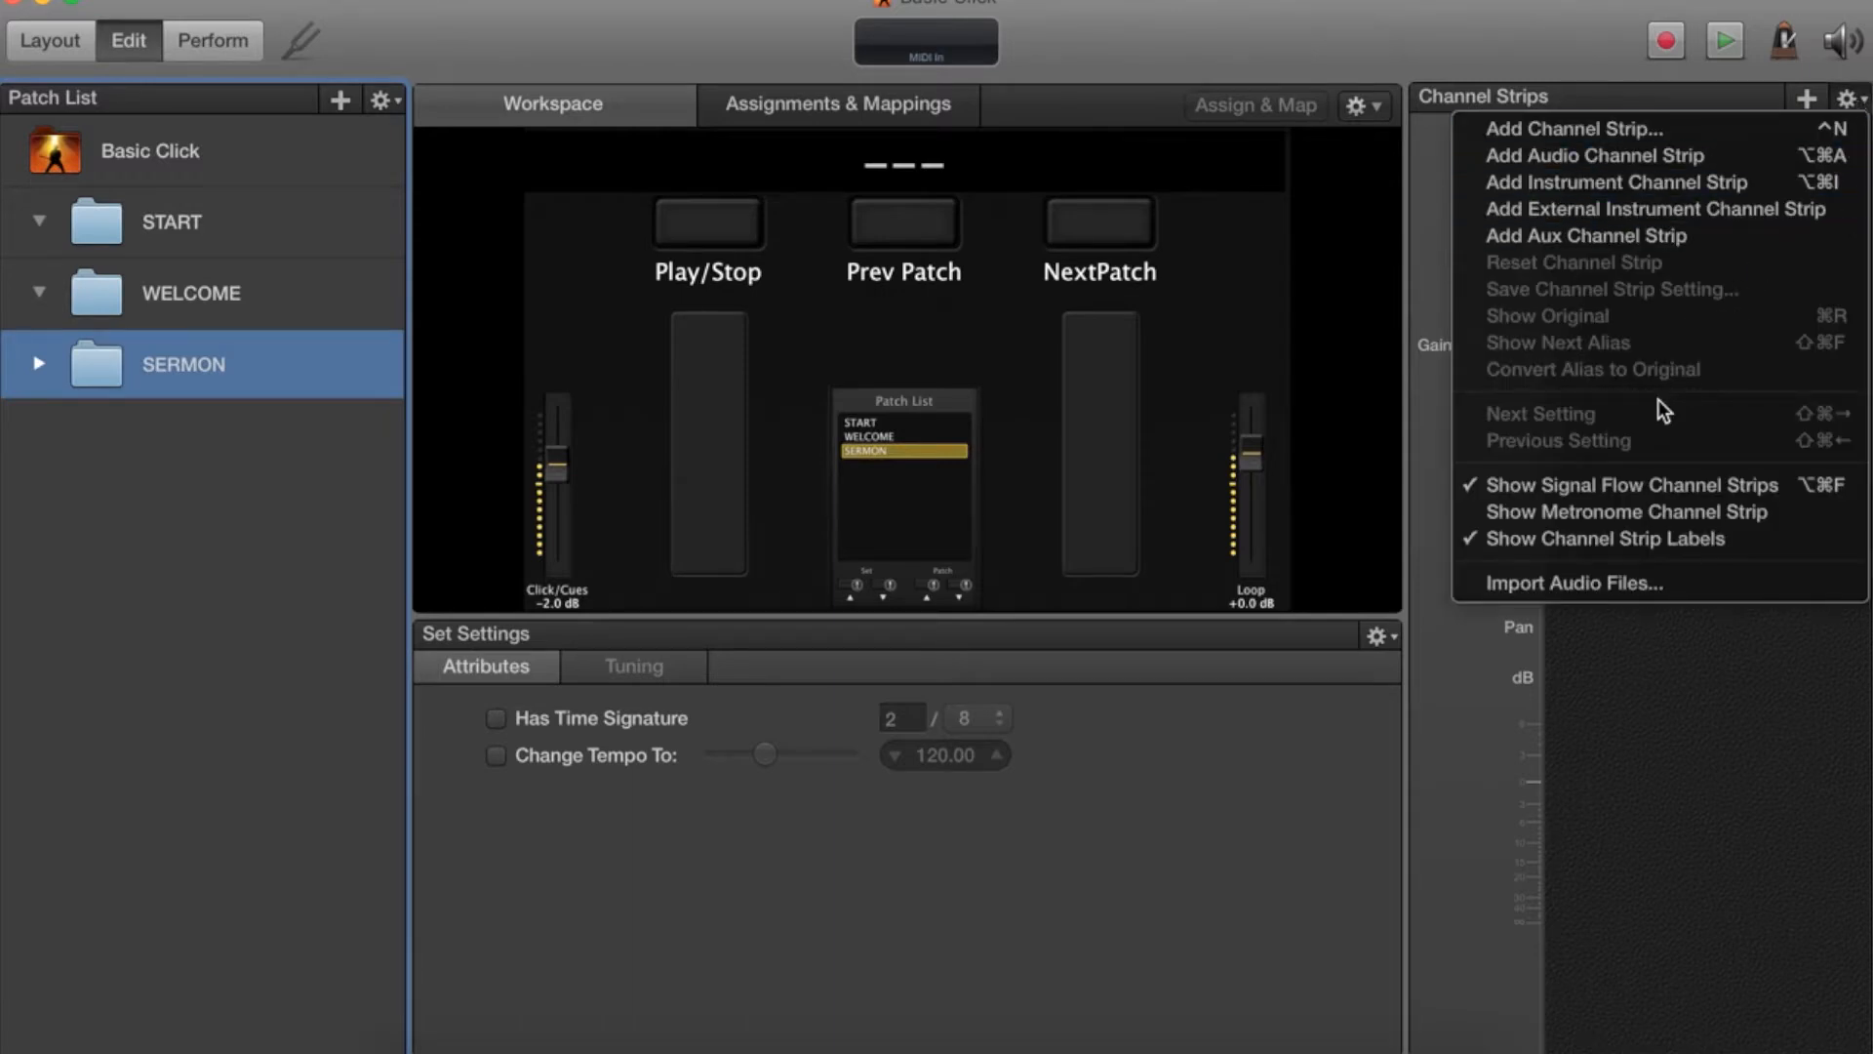
Show the Metronome channel strip and route its output to Bus 1 (Click/Cues).
left_click(1613, 513)
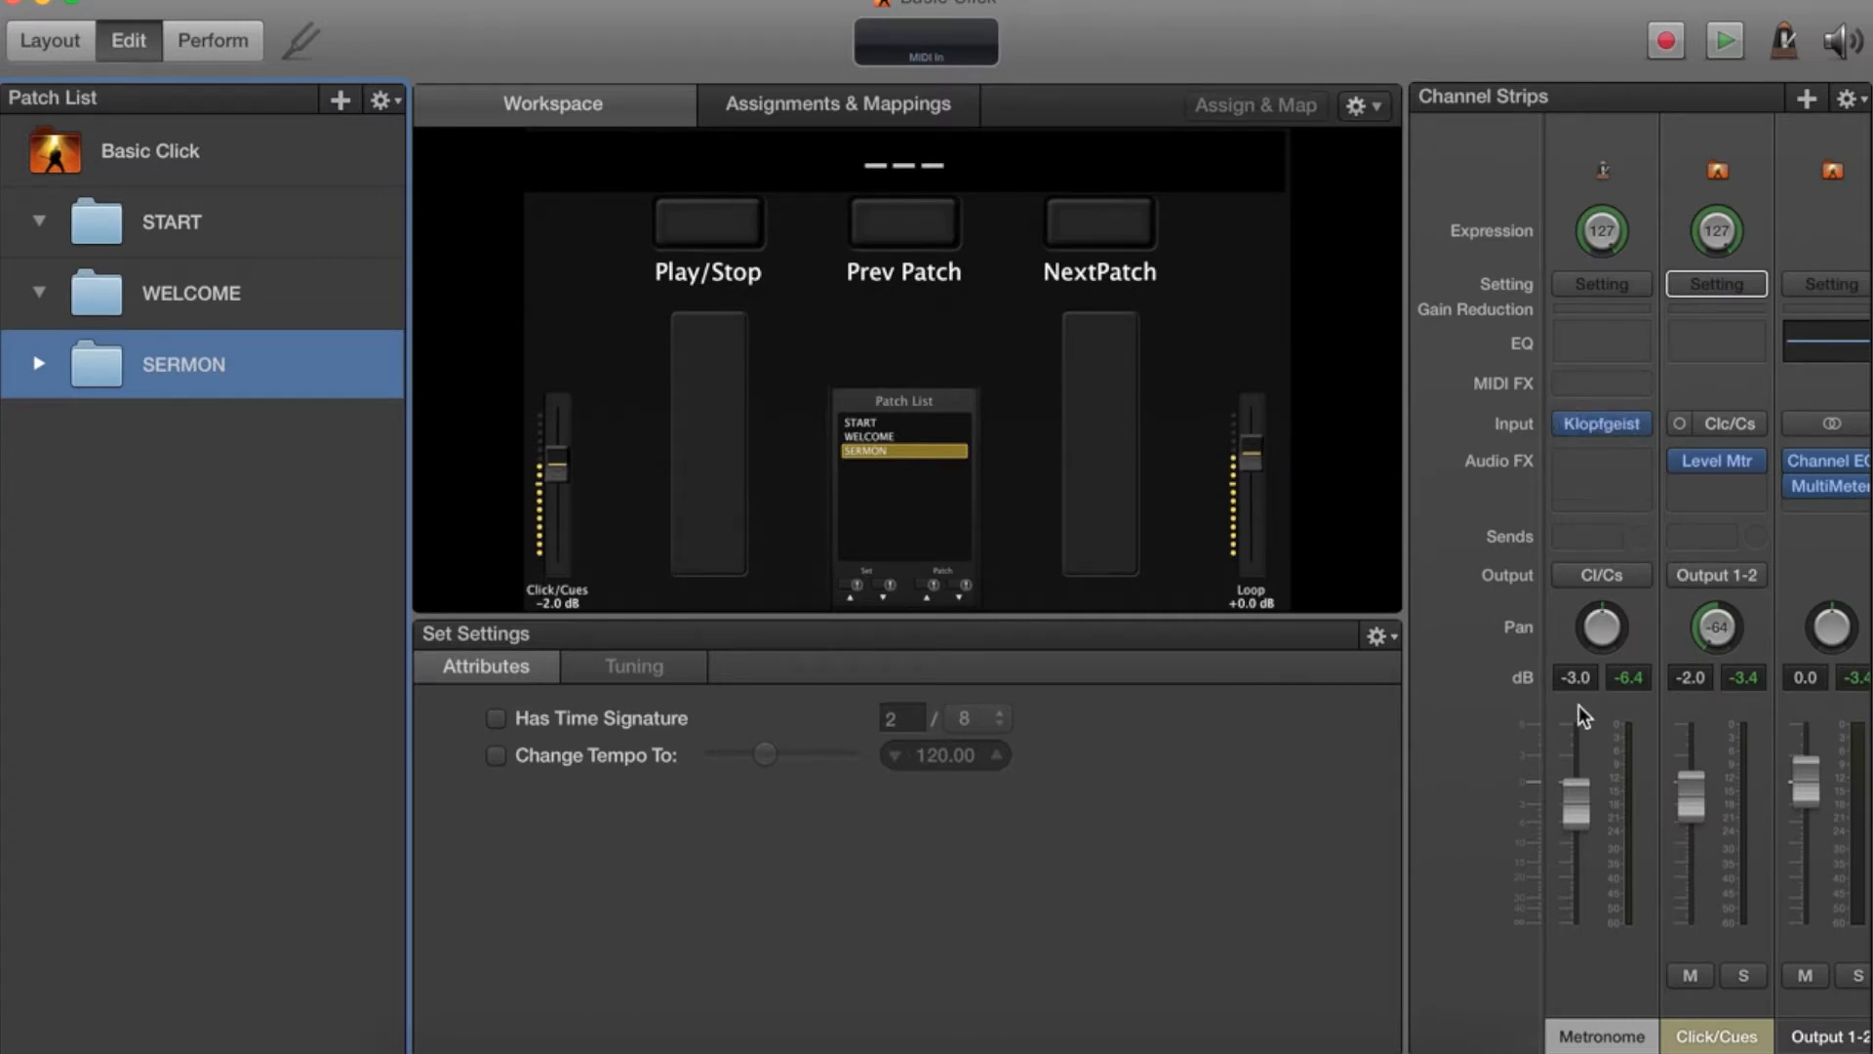
mouse_move(1603, 423)
left_click(1590, 575)
mouse_move(1600, 696)
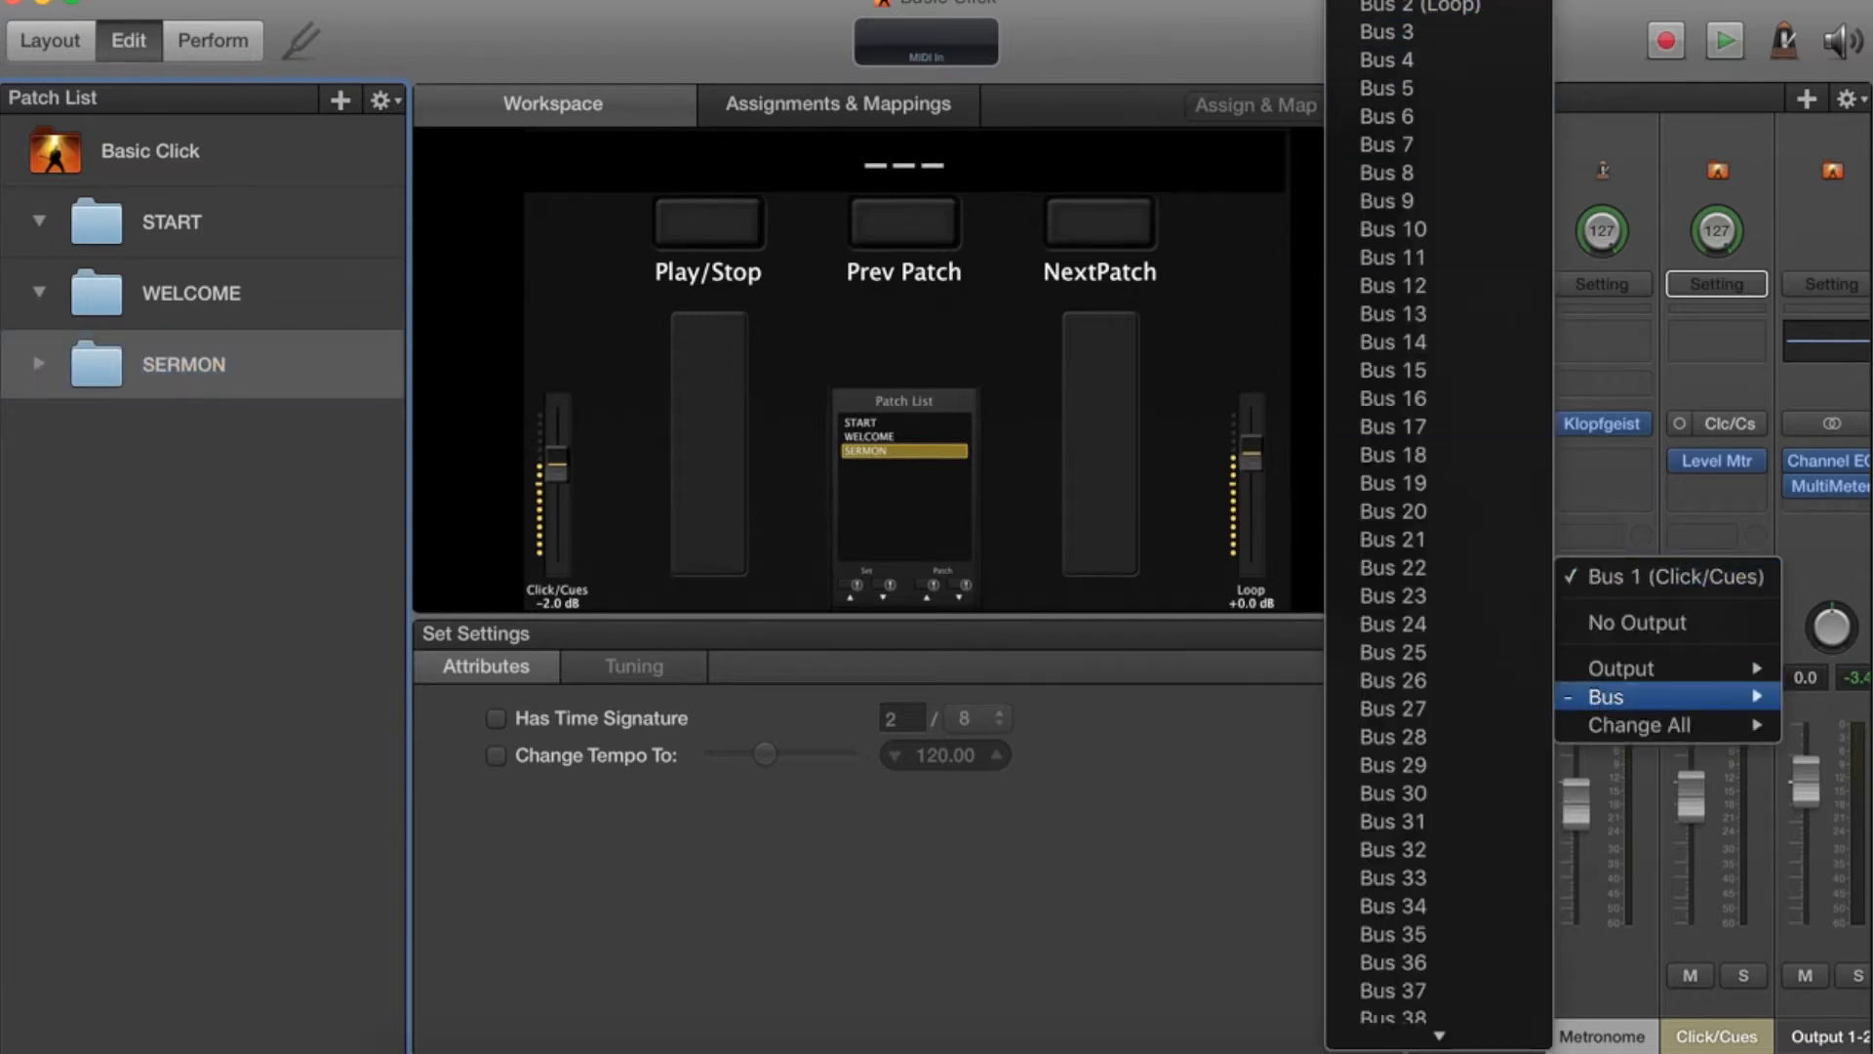
left_click(1460, 0)
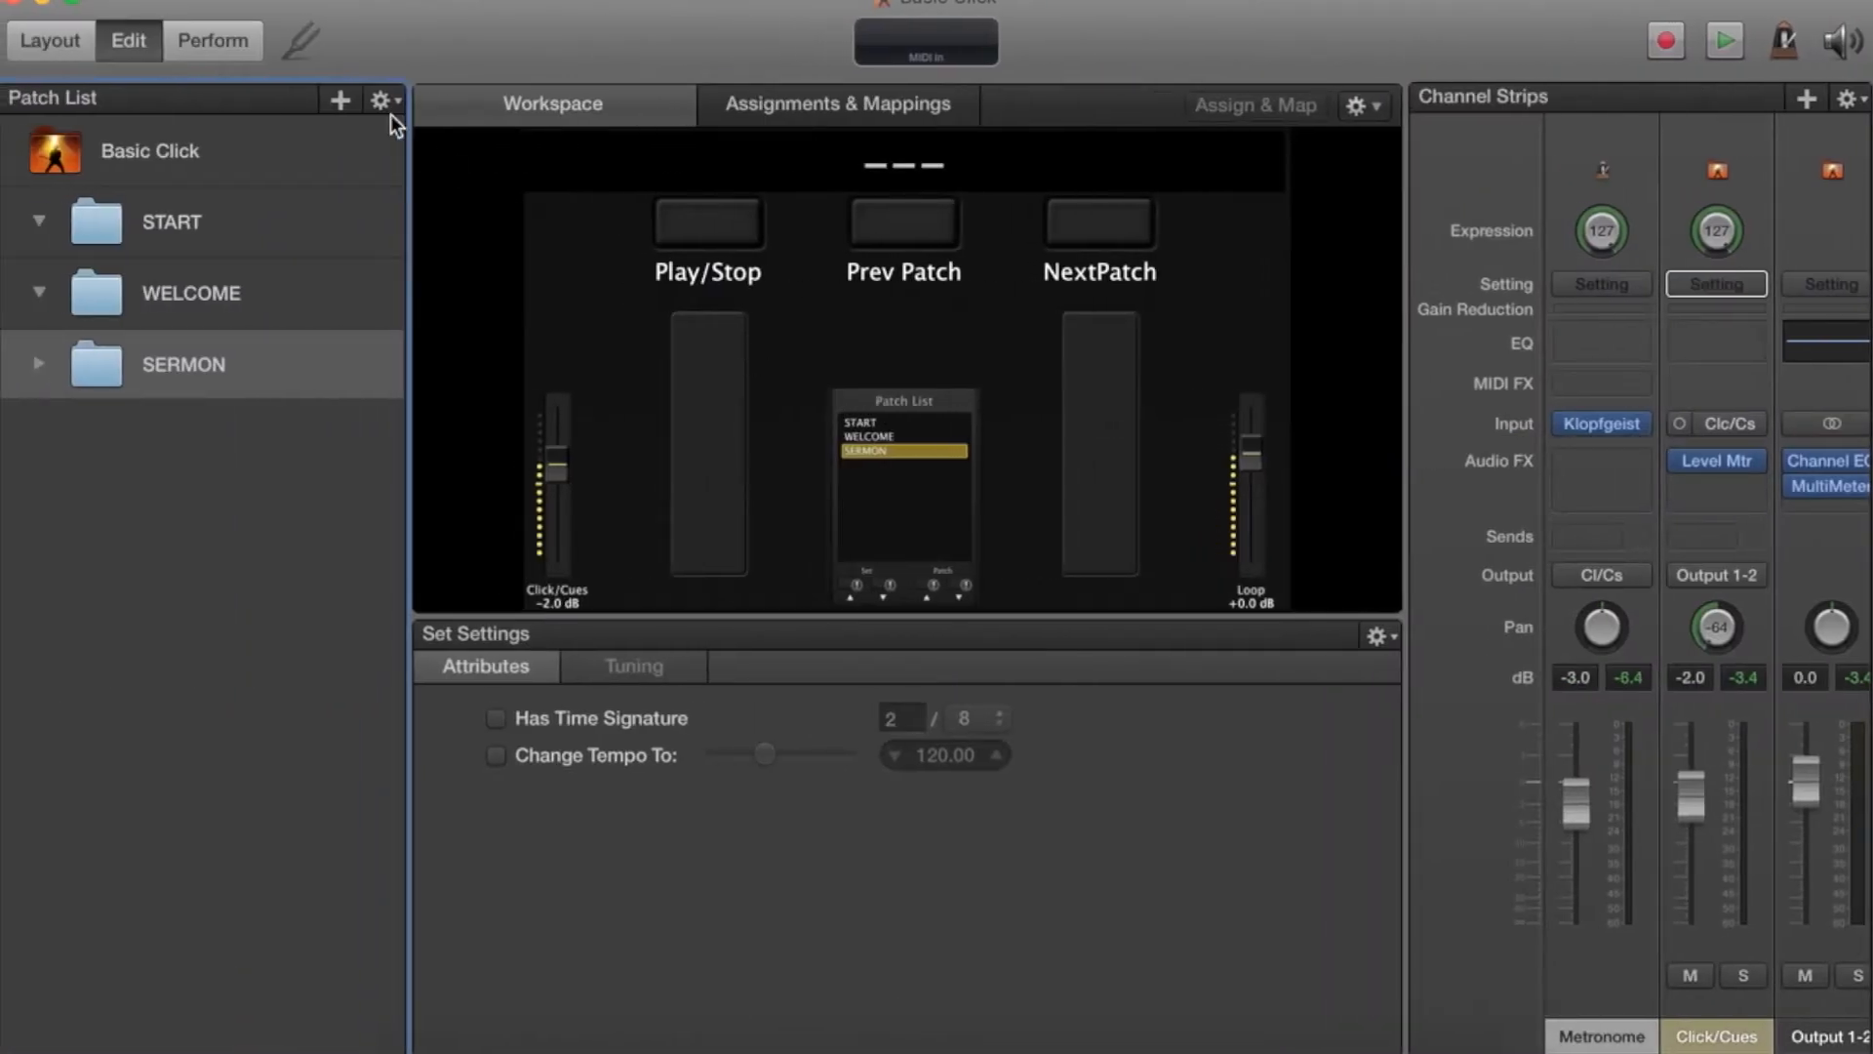
Add four new patches to the SERMON set.
left_click(338, 101)
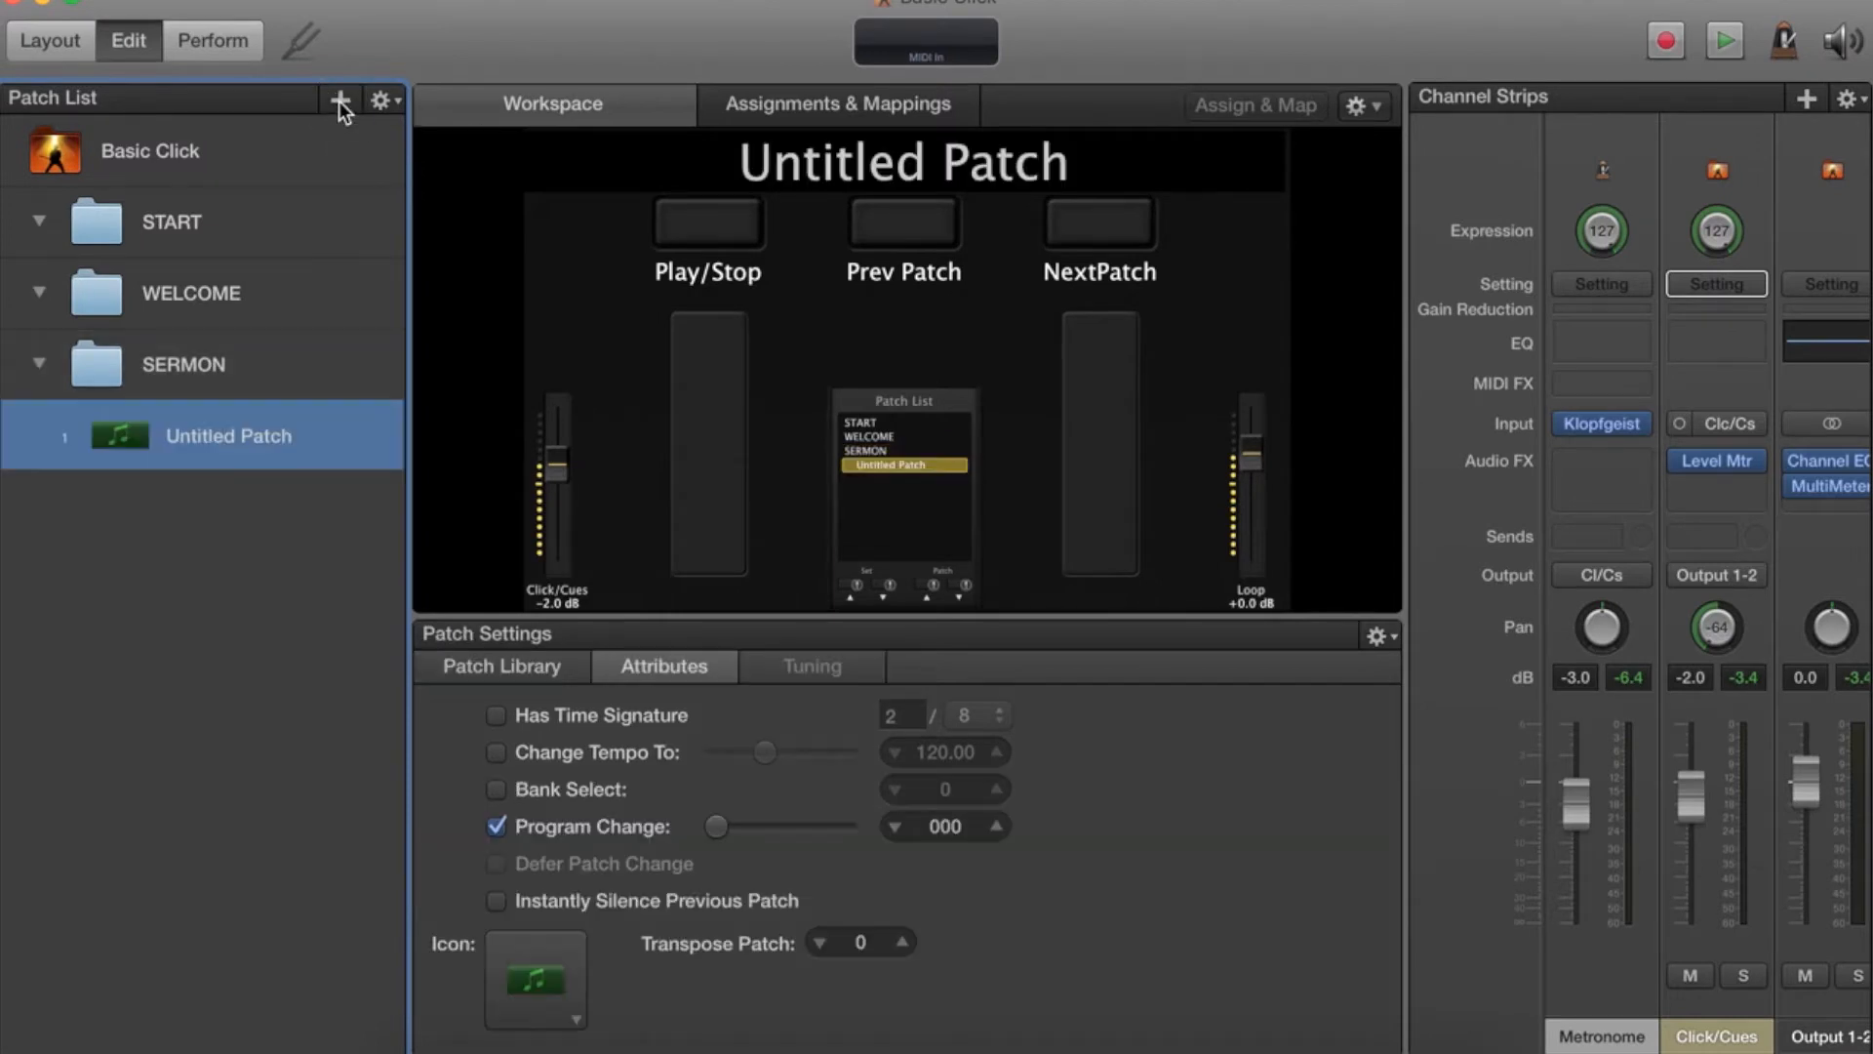
left_click(338, 101)
left_click(338, 100)
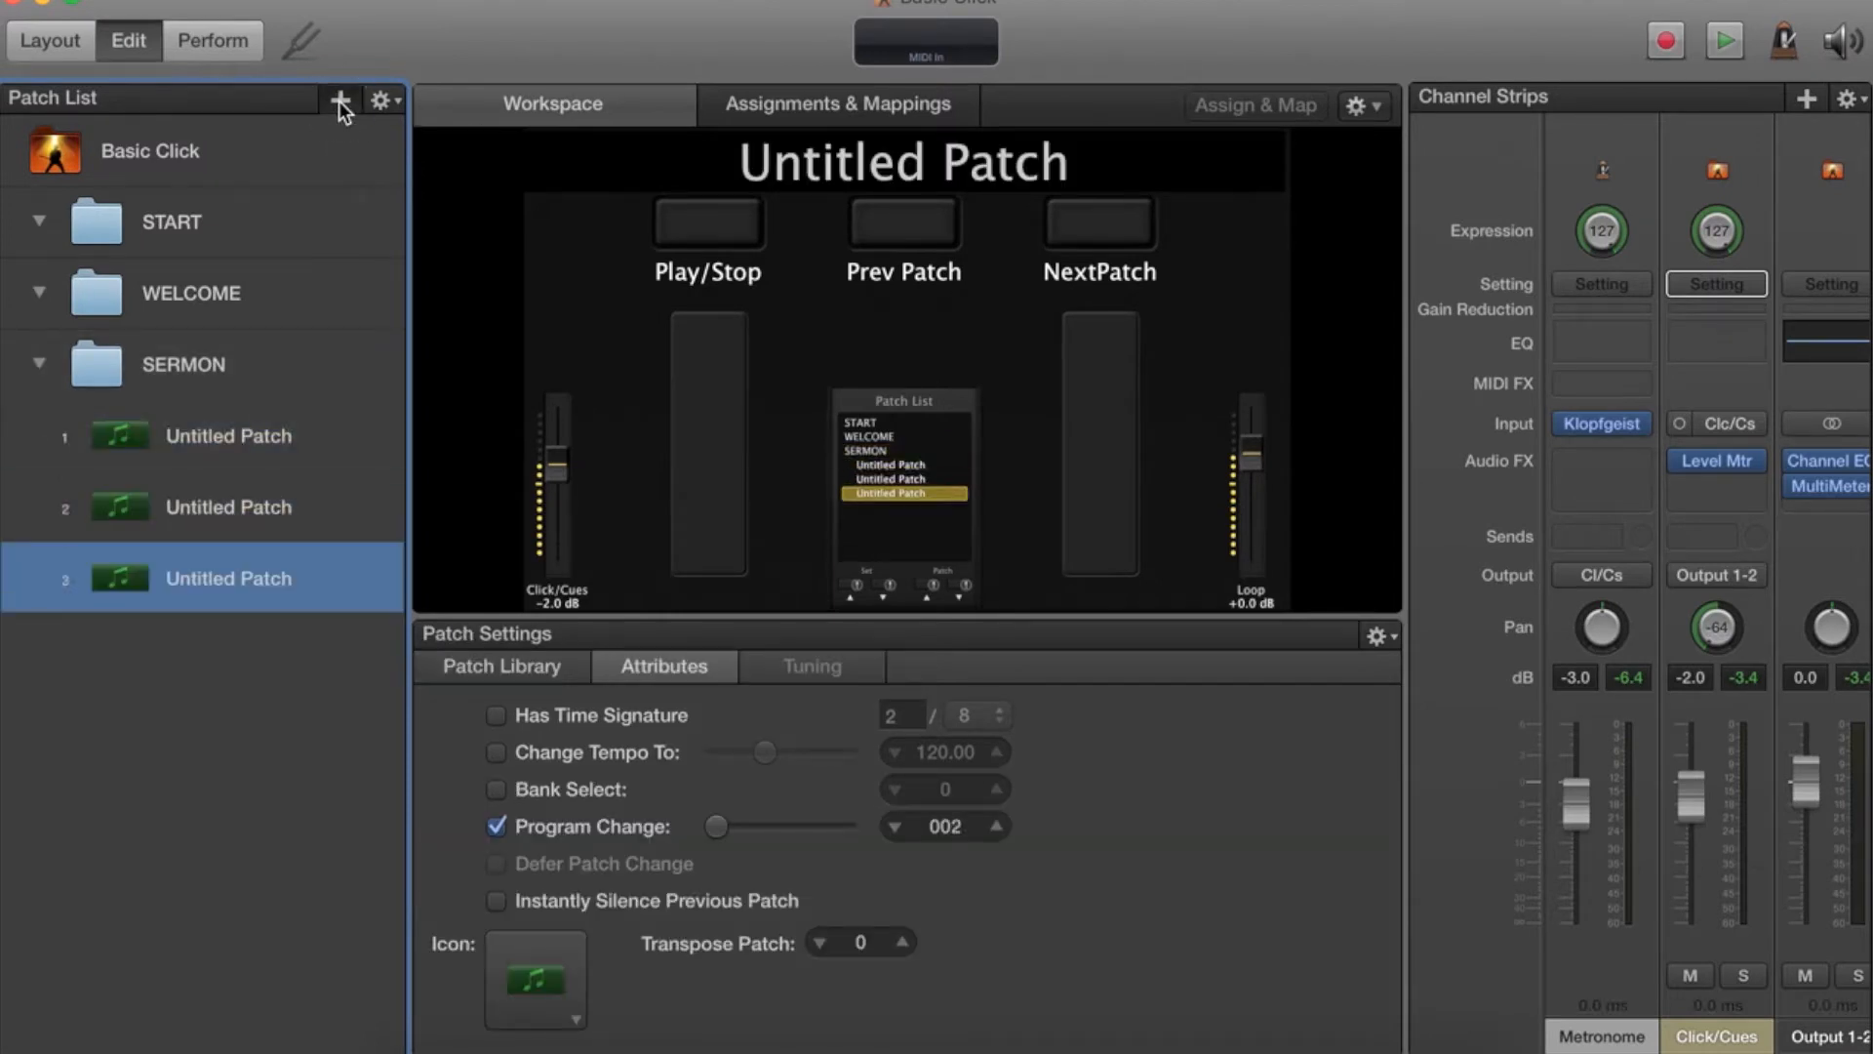
left_click(338, 101)
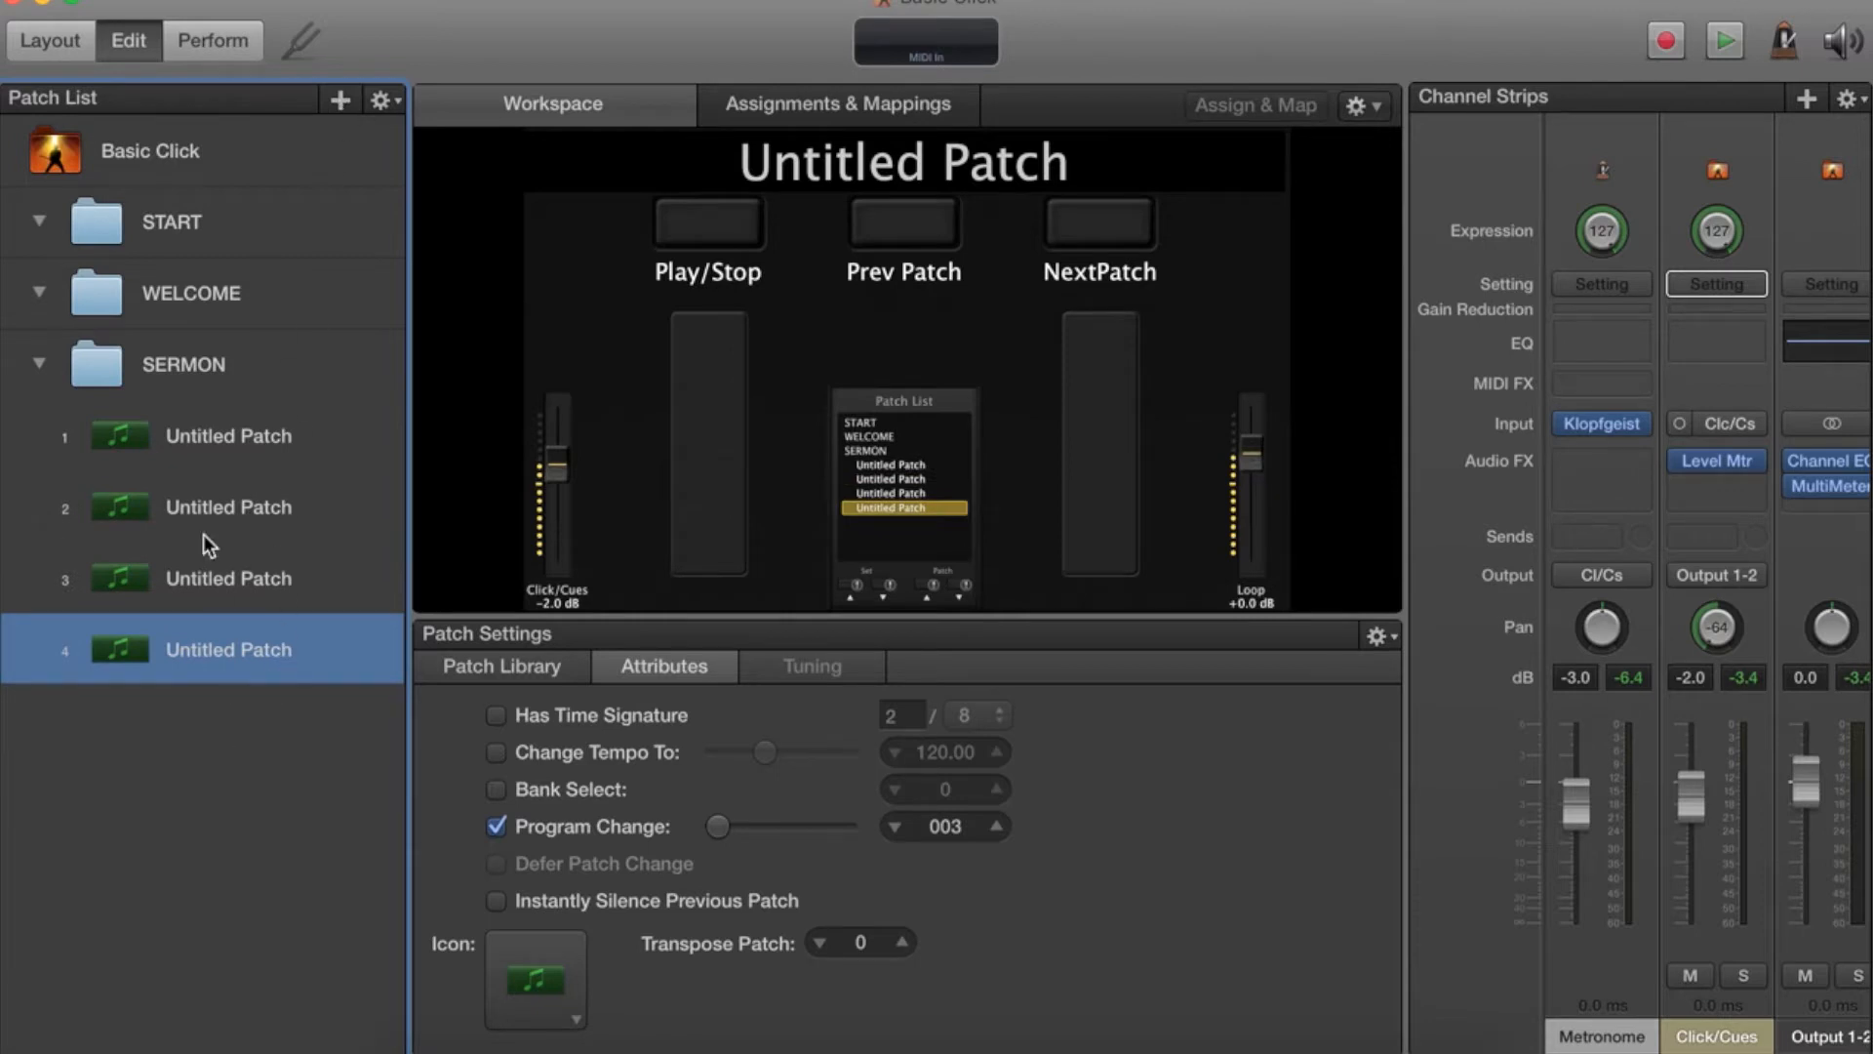
Rename the first new patch as Unstoppable God.
left_click(147, 447)
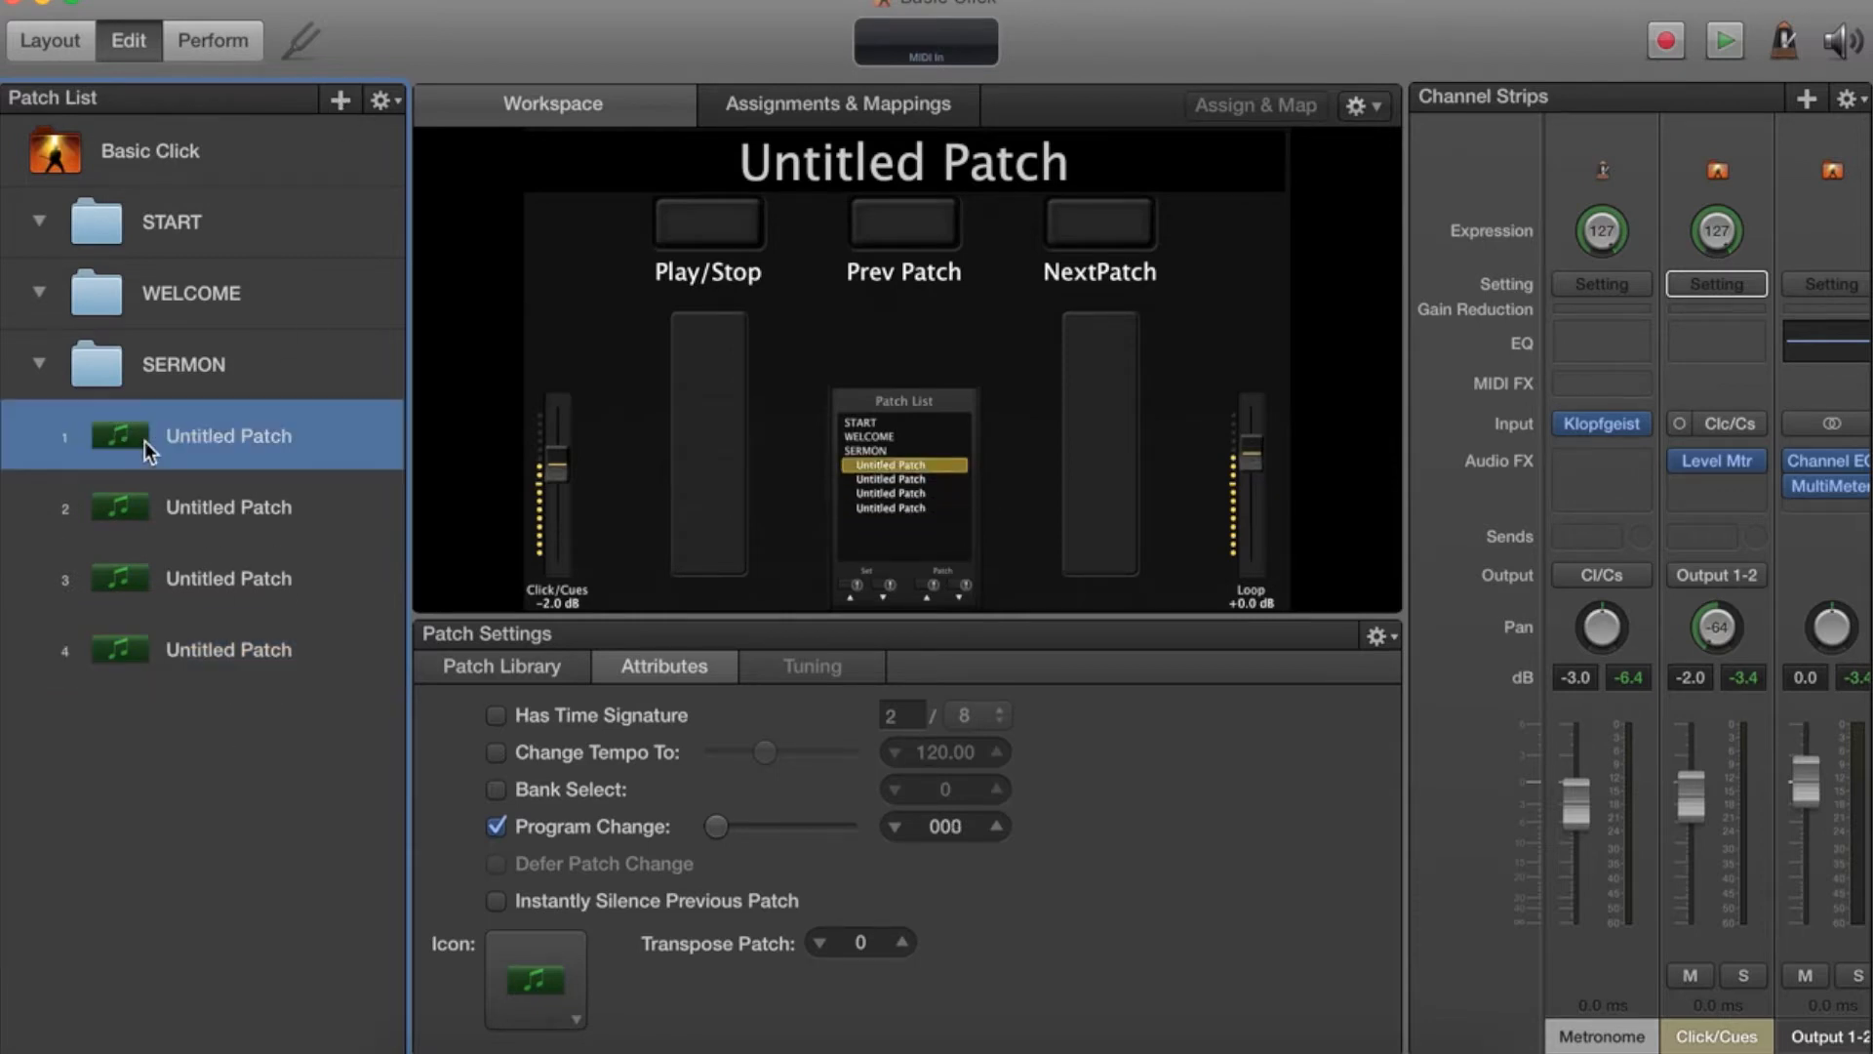
double_click(225, 435)
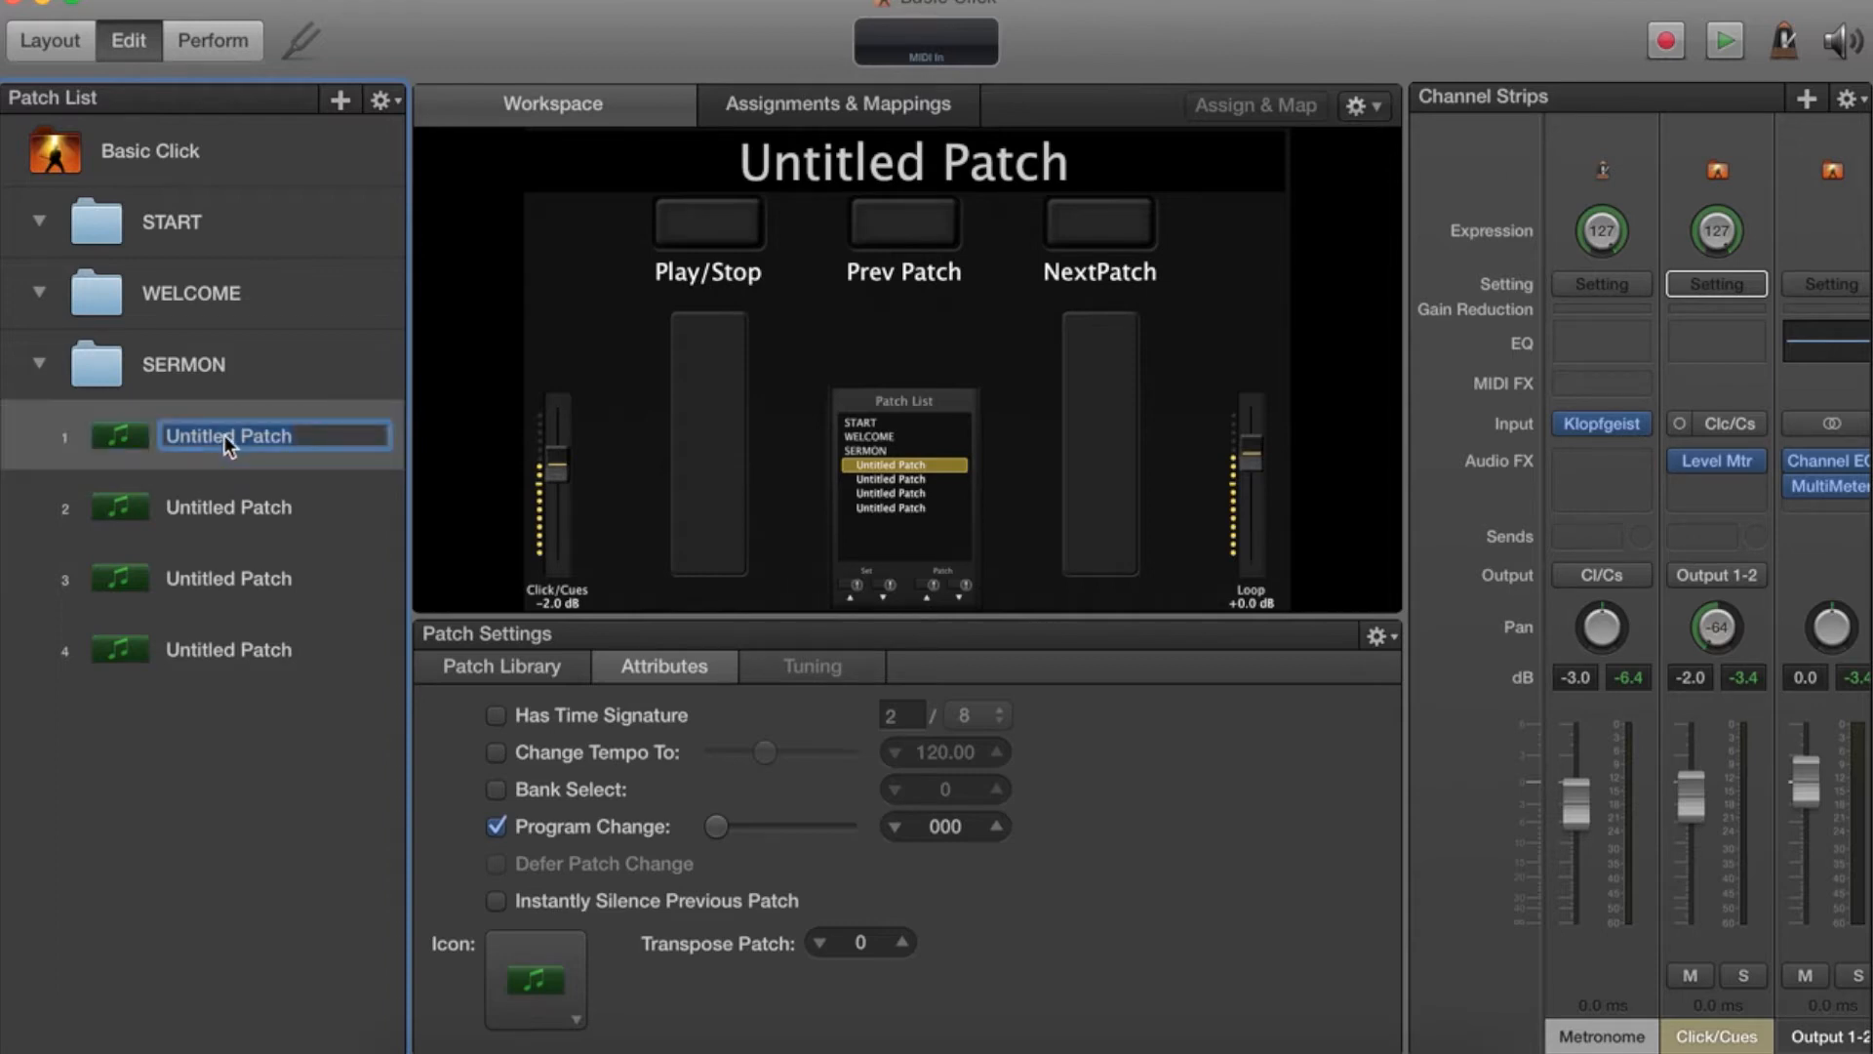
type("Unstoppable God")
key("Return")
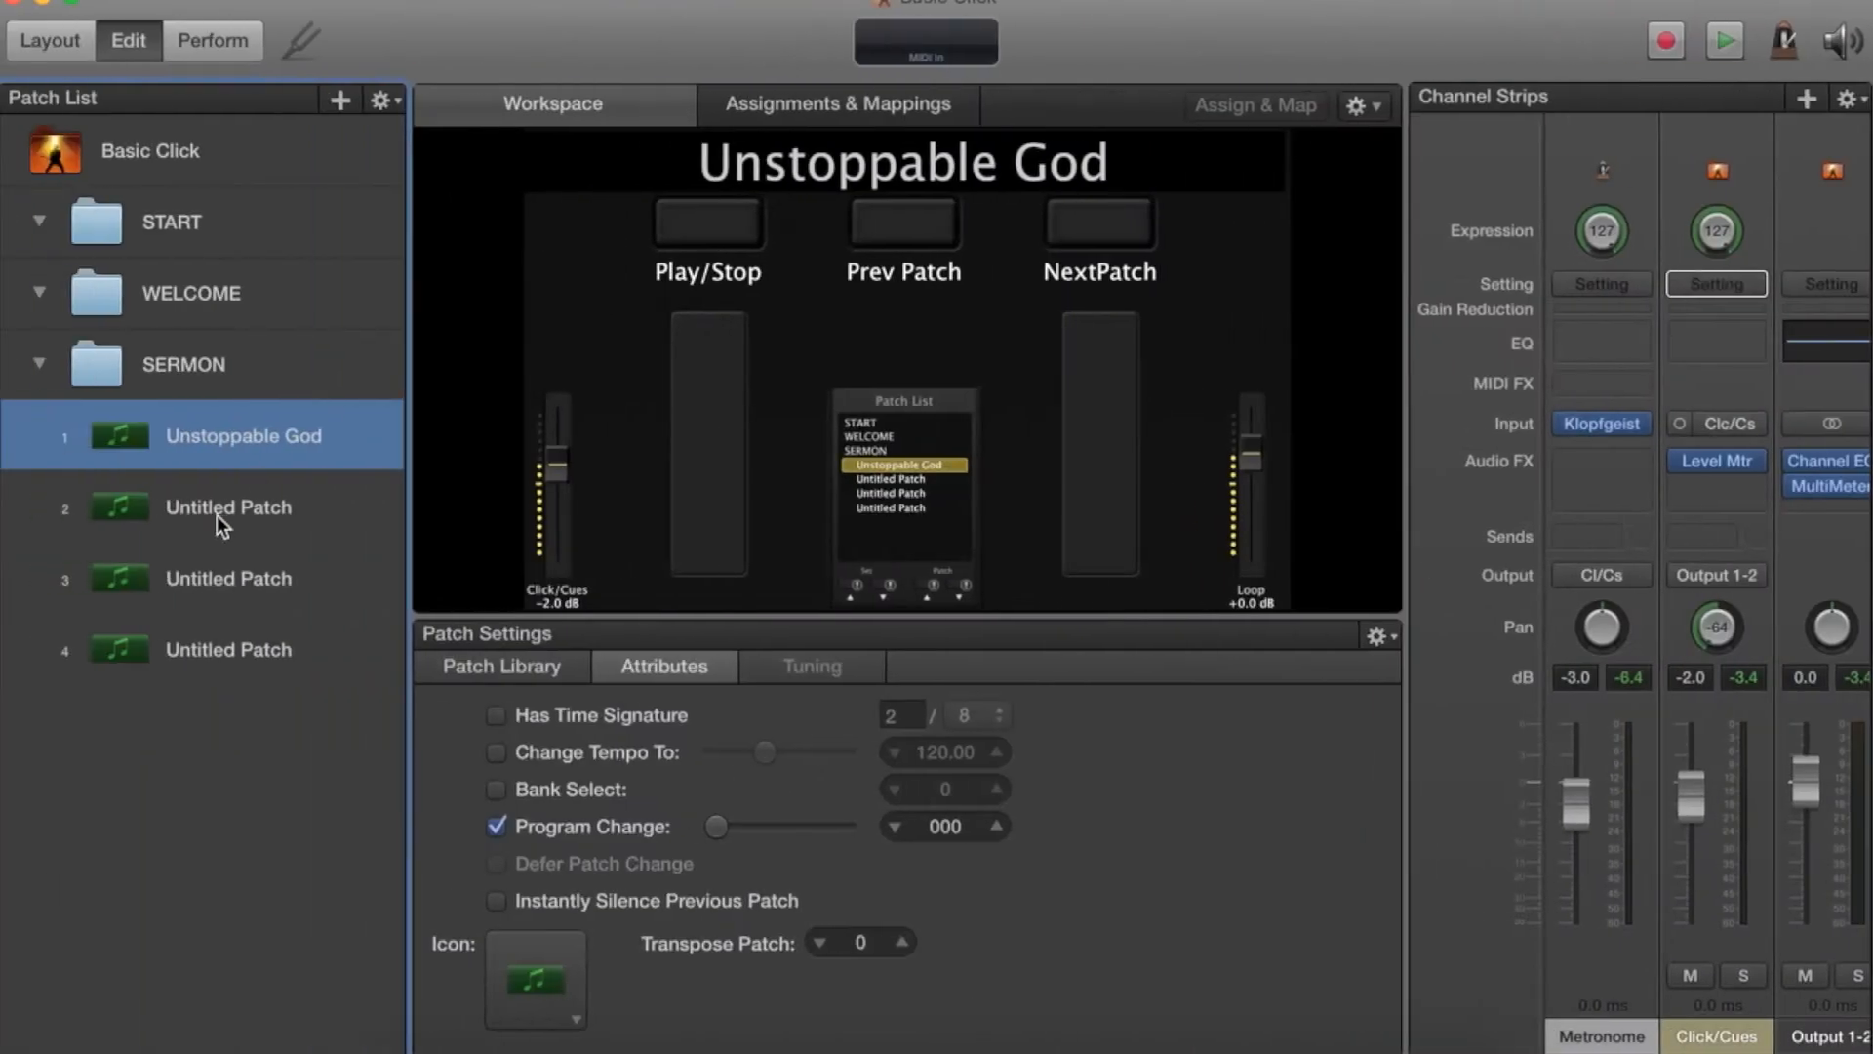
Rename the second patch as Oceans.
left_click(217, 515)
double_click(216, 515)
type("Oceans")
key("Return")
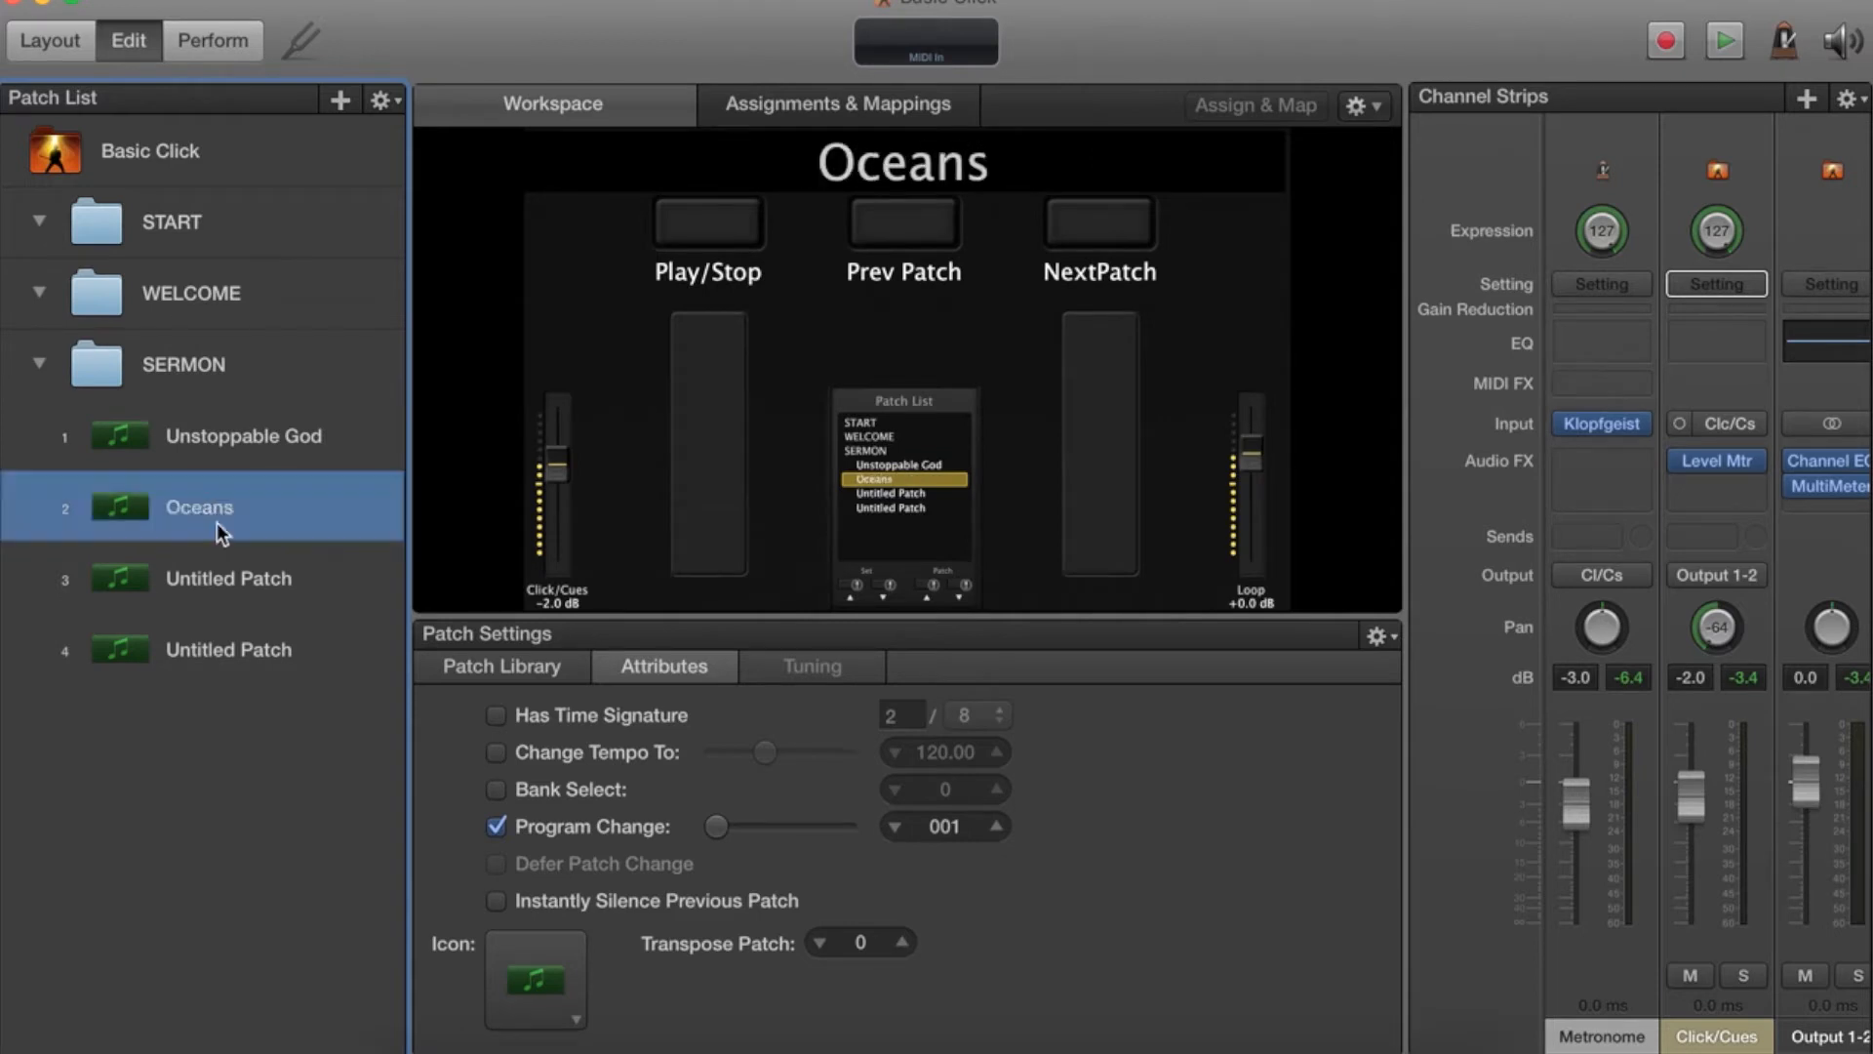
Rename the third patch as This I Believe.
left_click(219, 583)
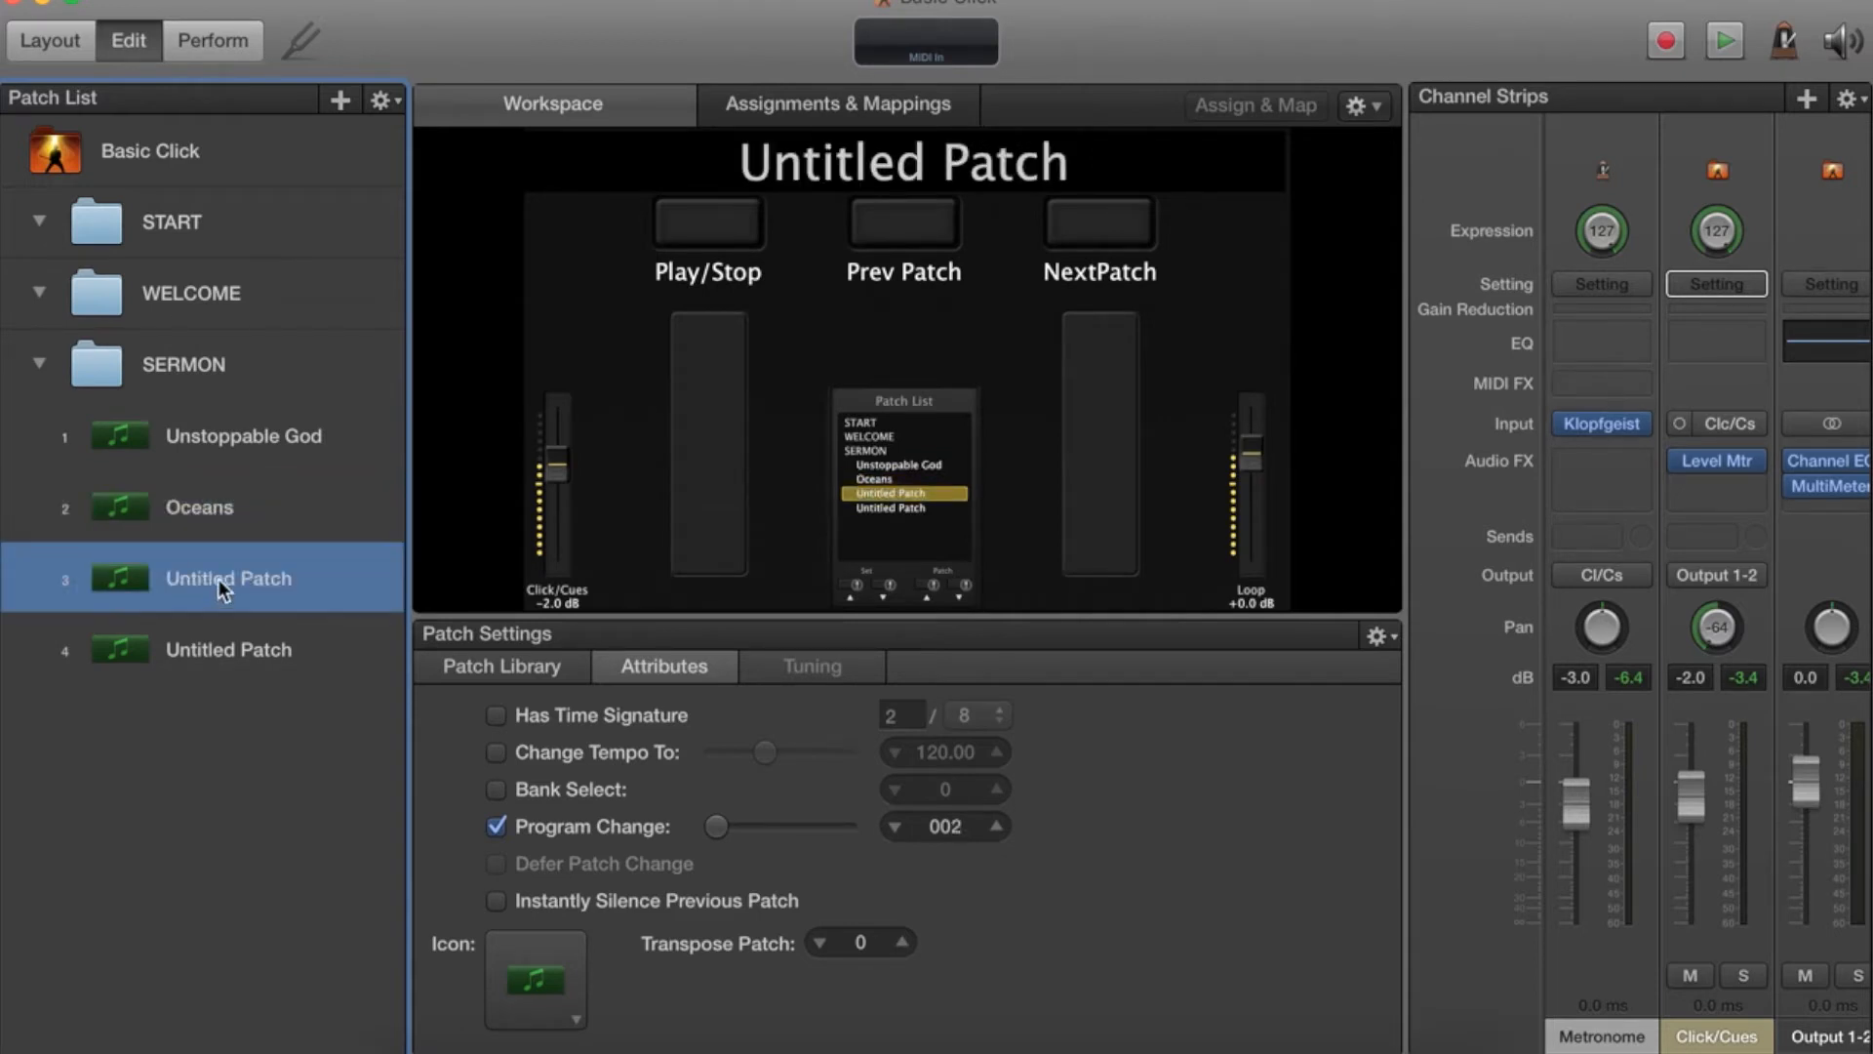
double_click(219, 577)
type("THis")
key("BackSpace")
key("BackSpace")
key("BackSpace")
type("his I Believe")
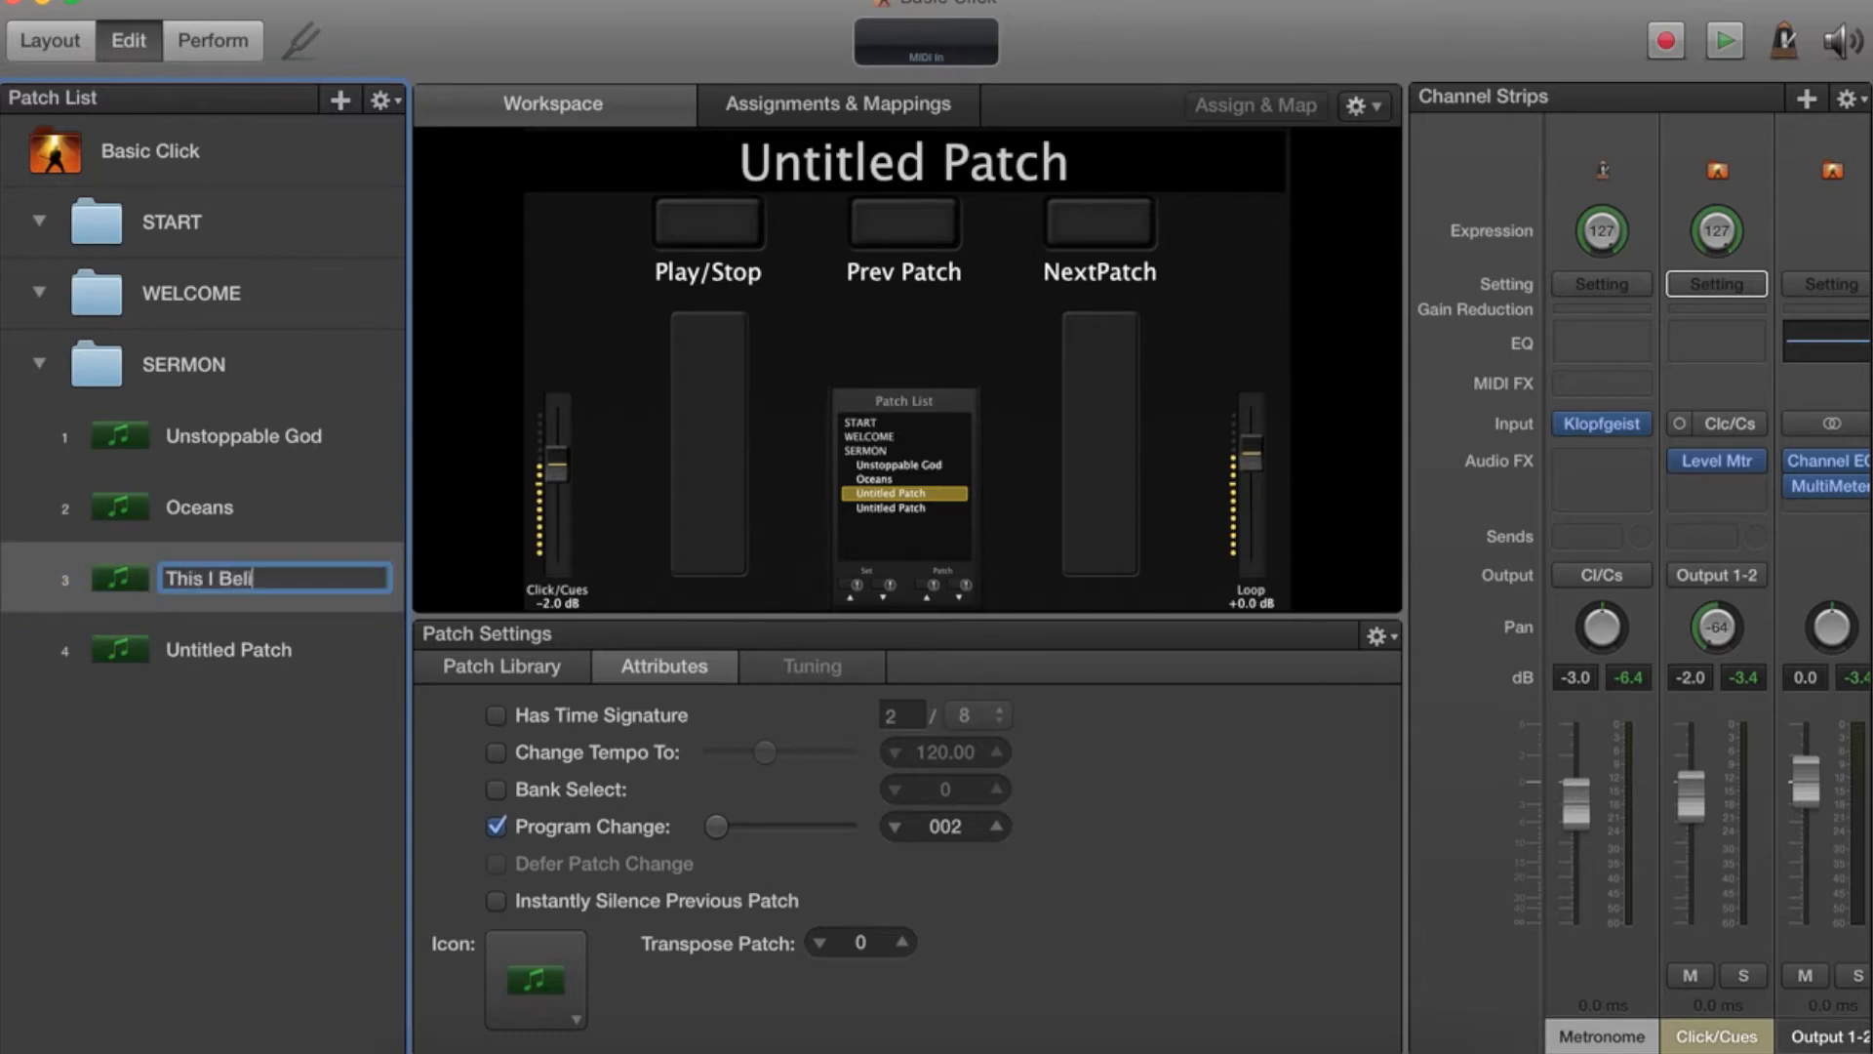
key("Return")
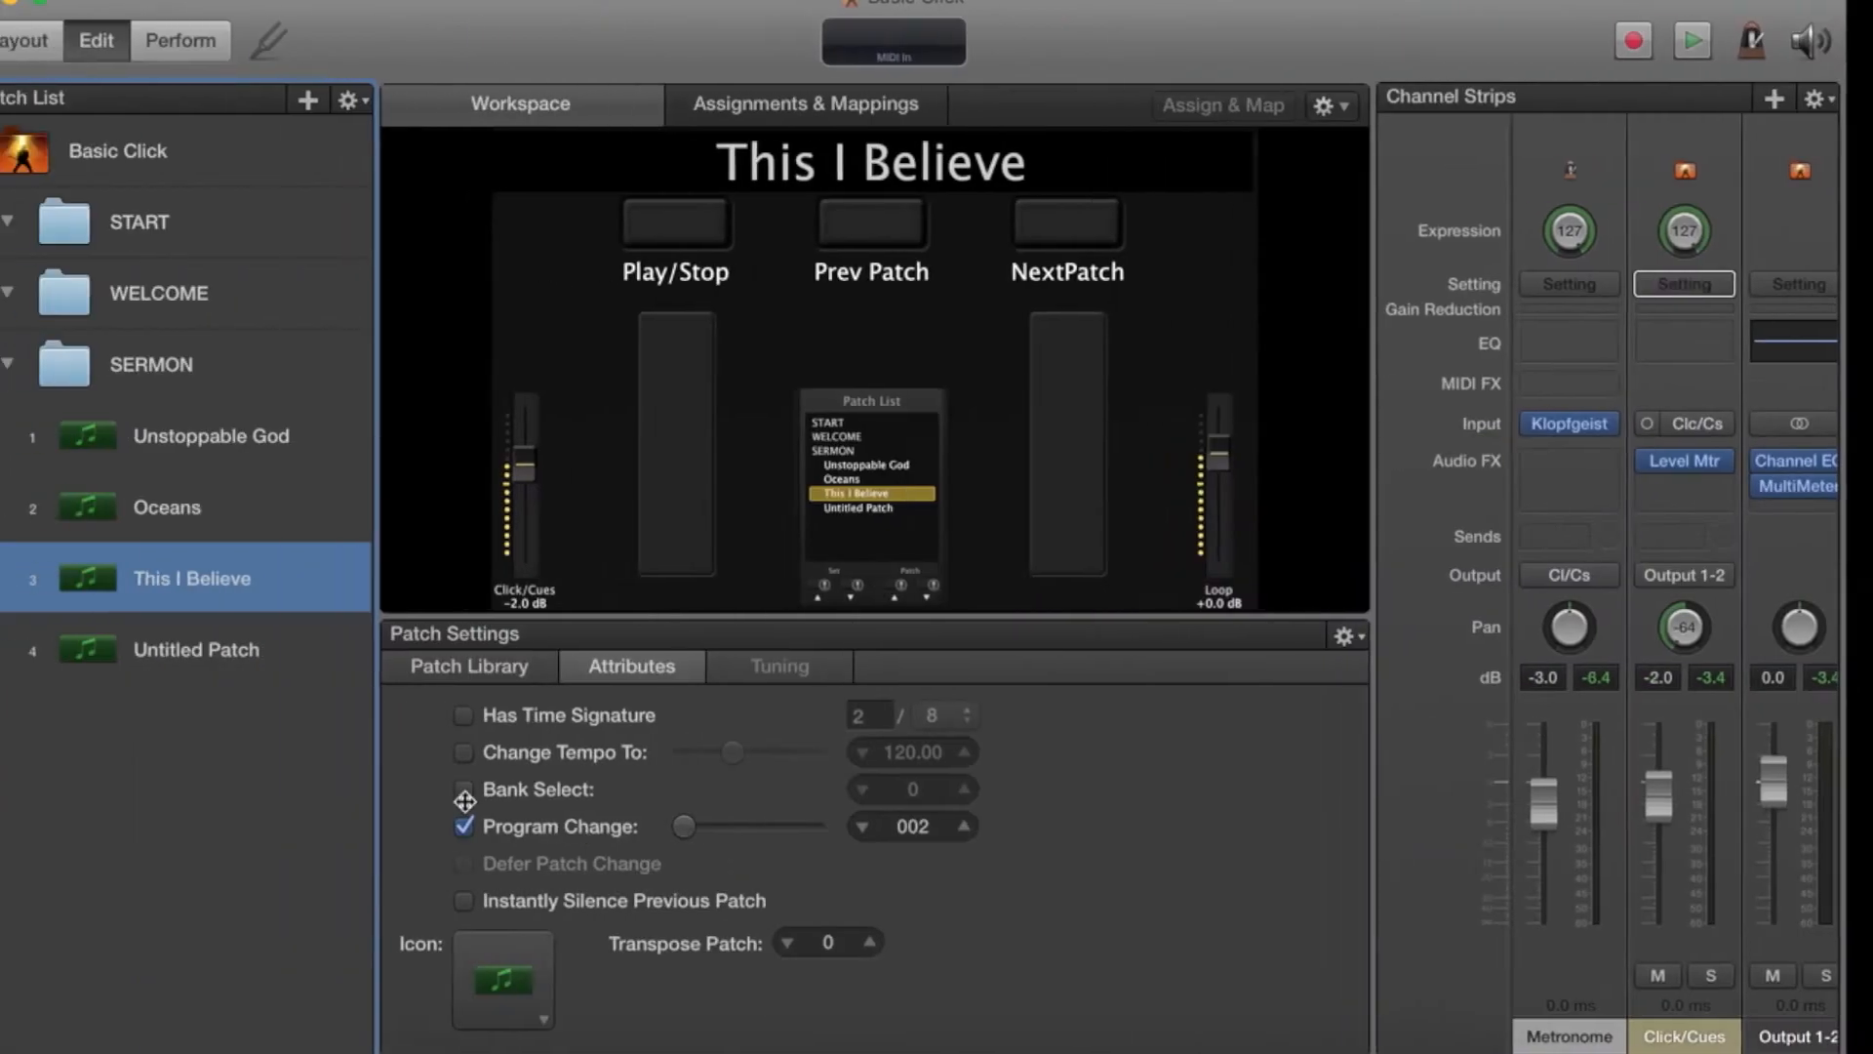
Rename the fourth patch as 10,000 Reasons.
left_click(205, 651)
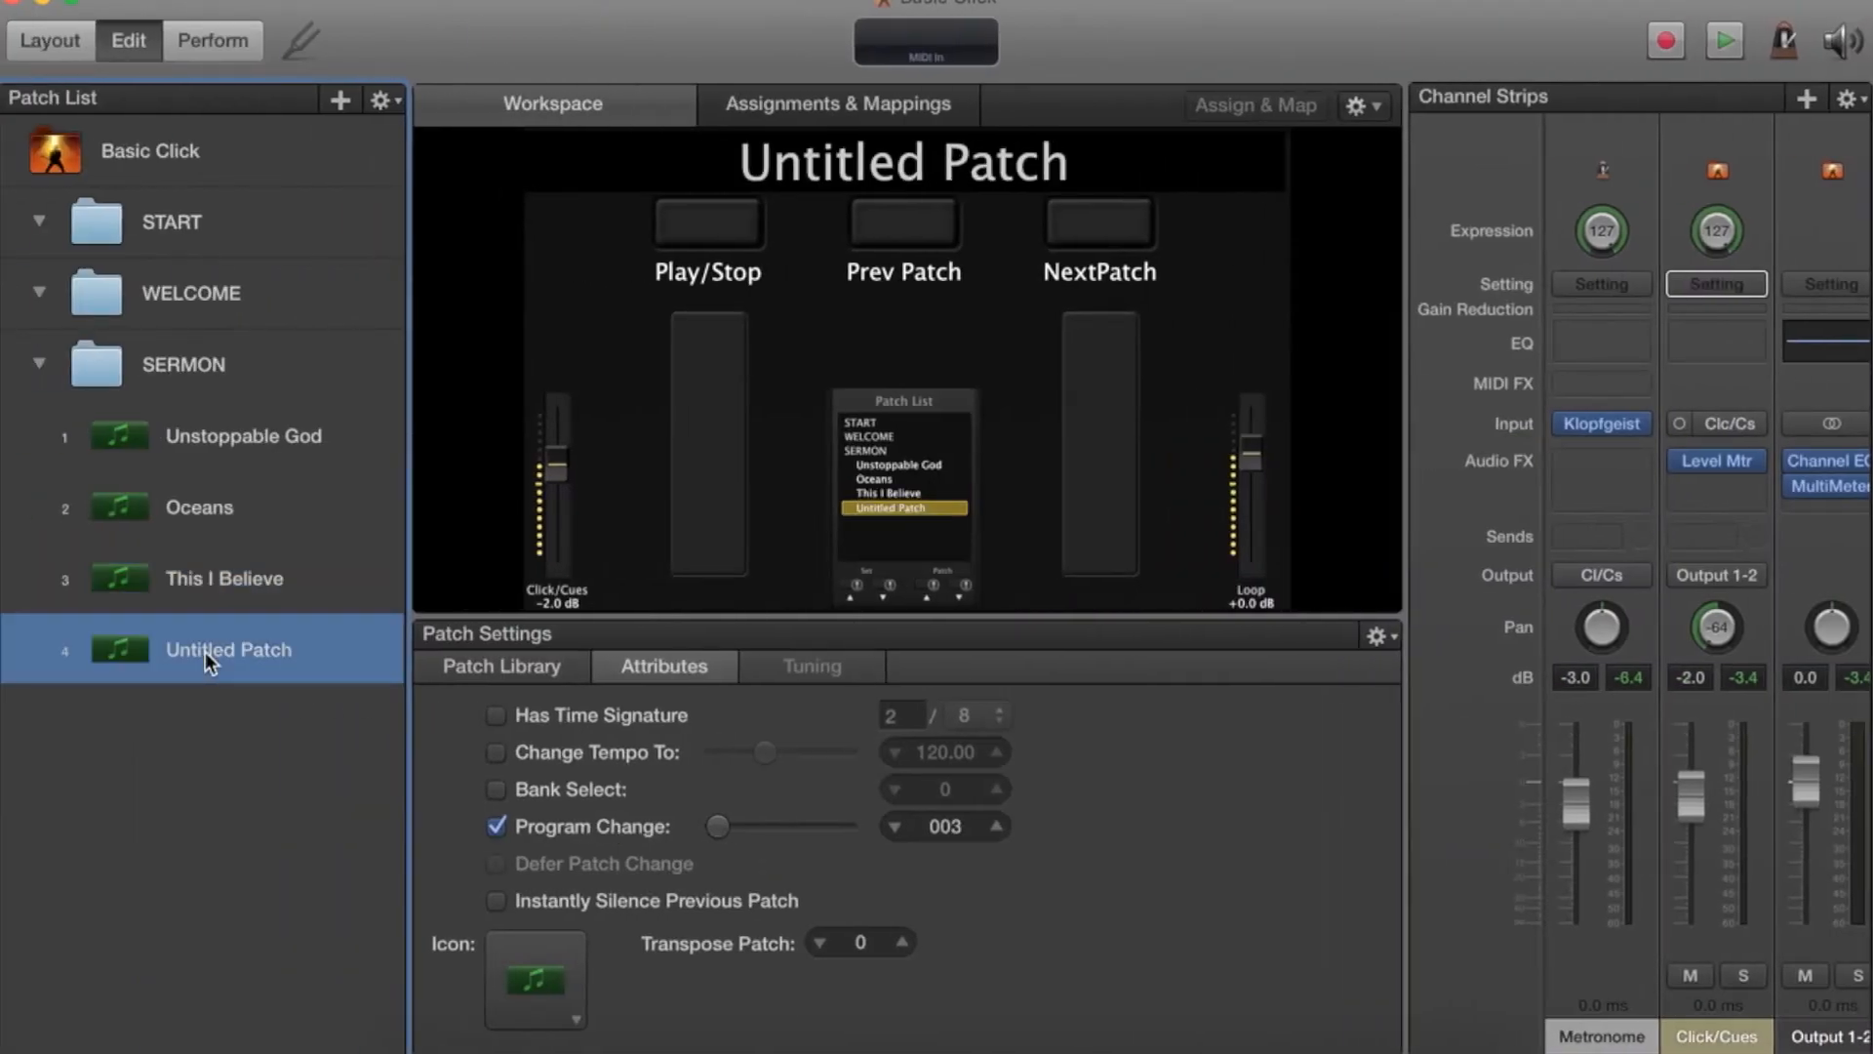
left_click(205, 652)
type("10")
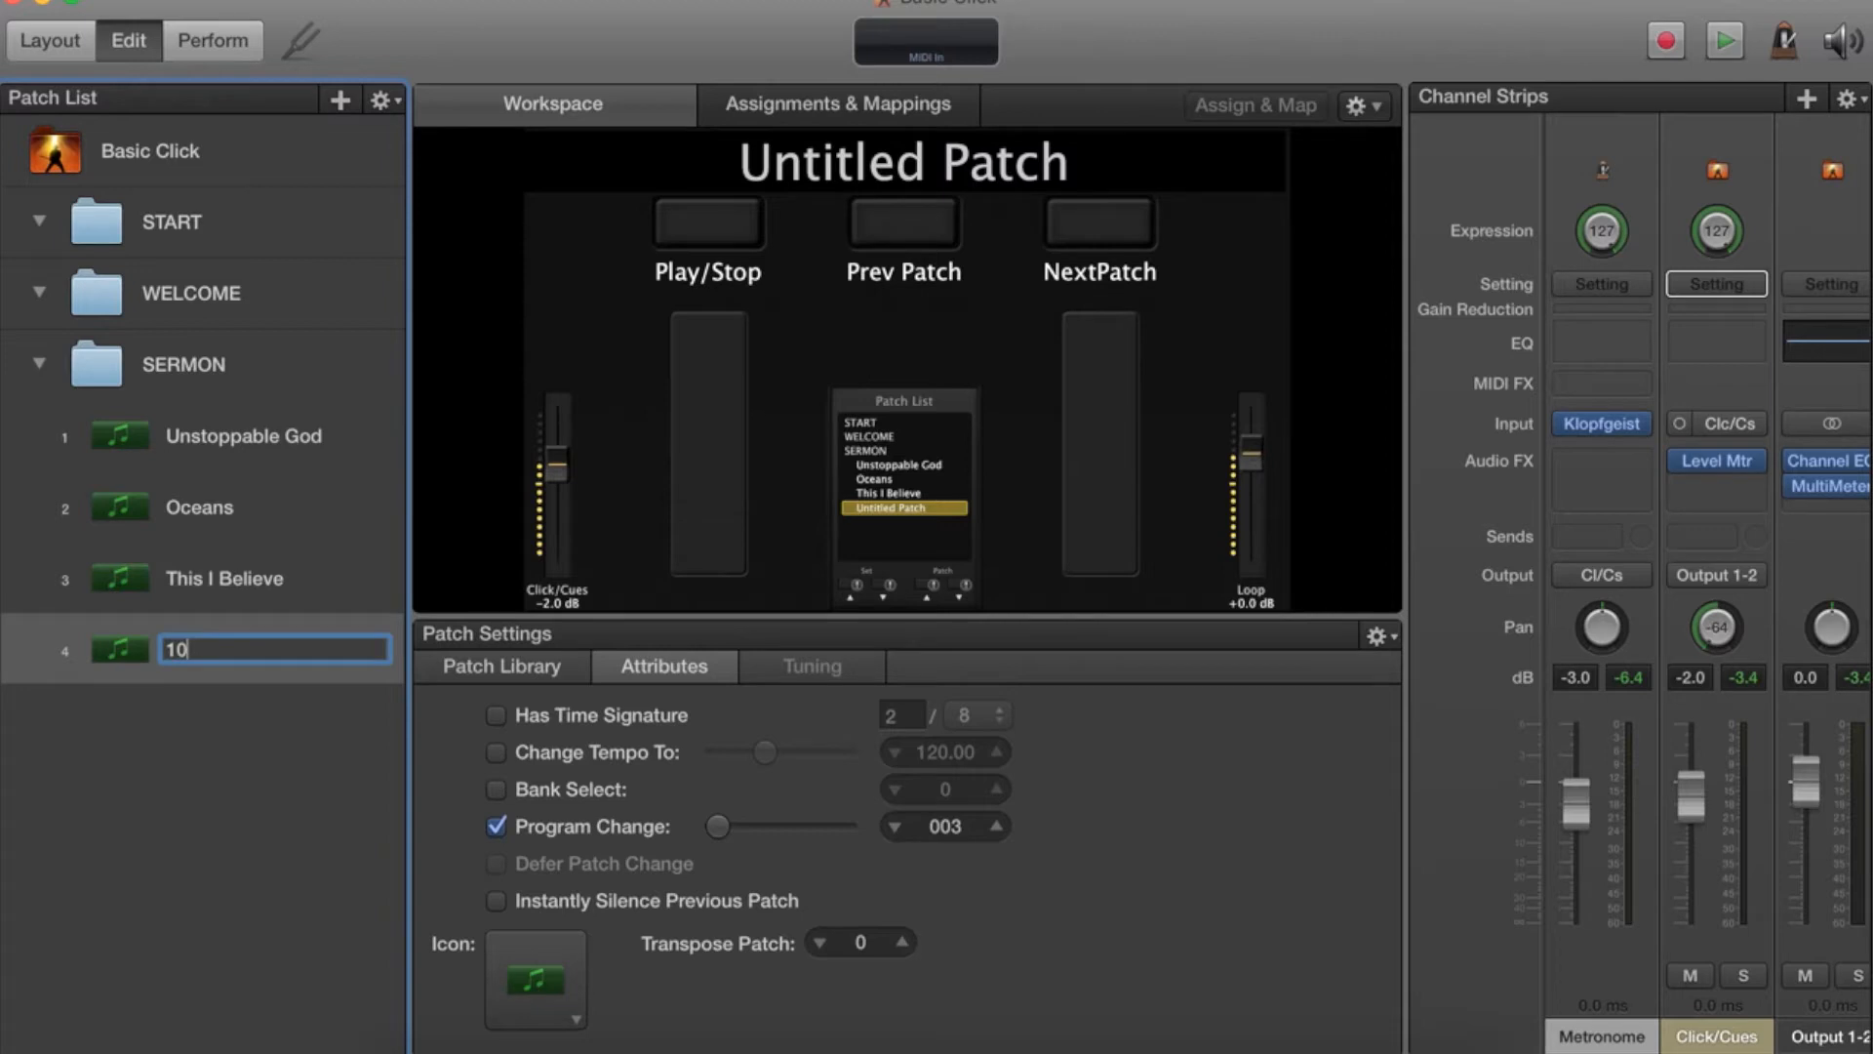
type(",000 Reasons")
key("Return")
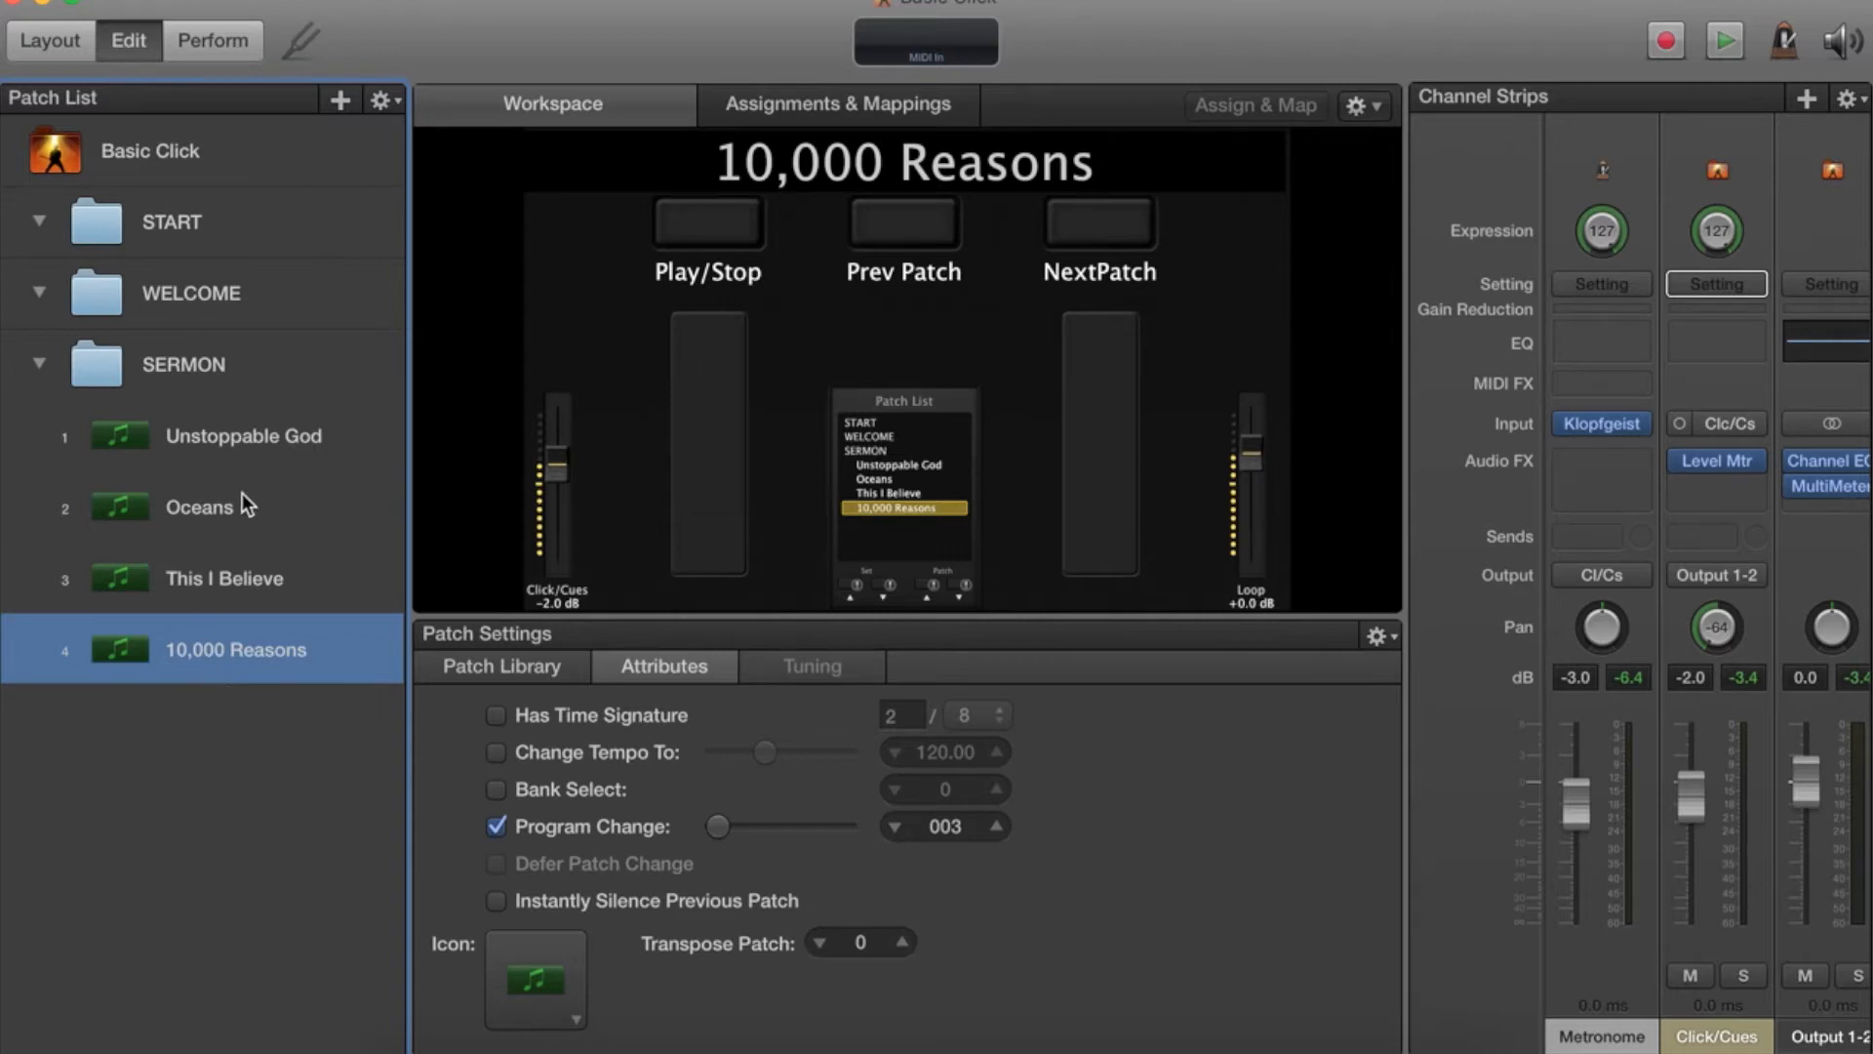
left_click(214, 437)
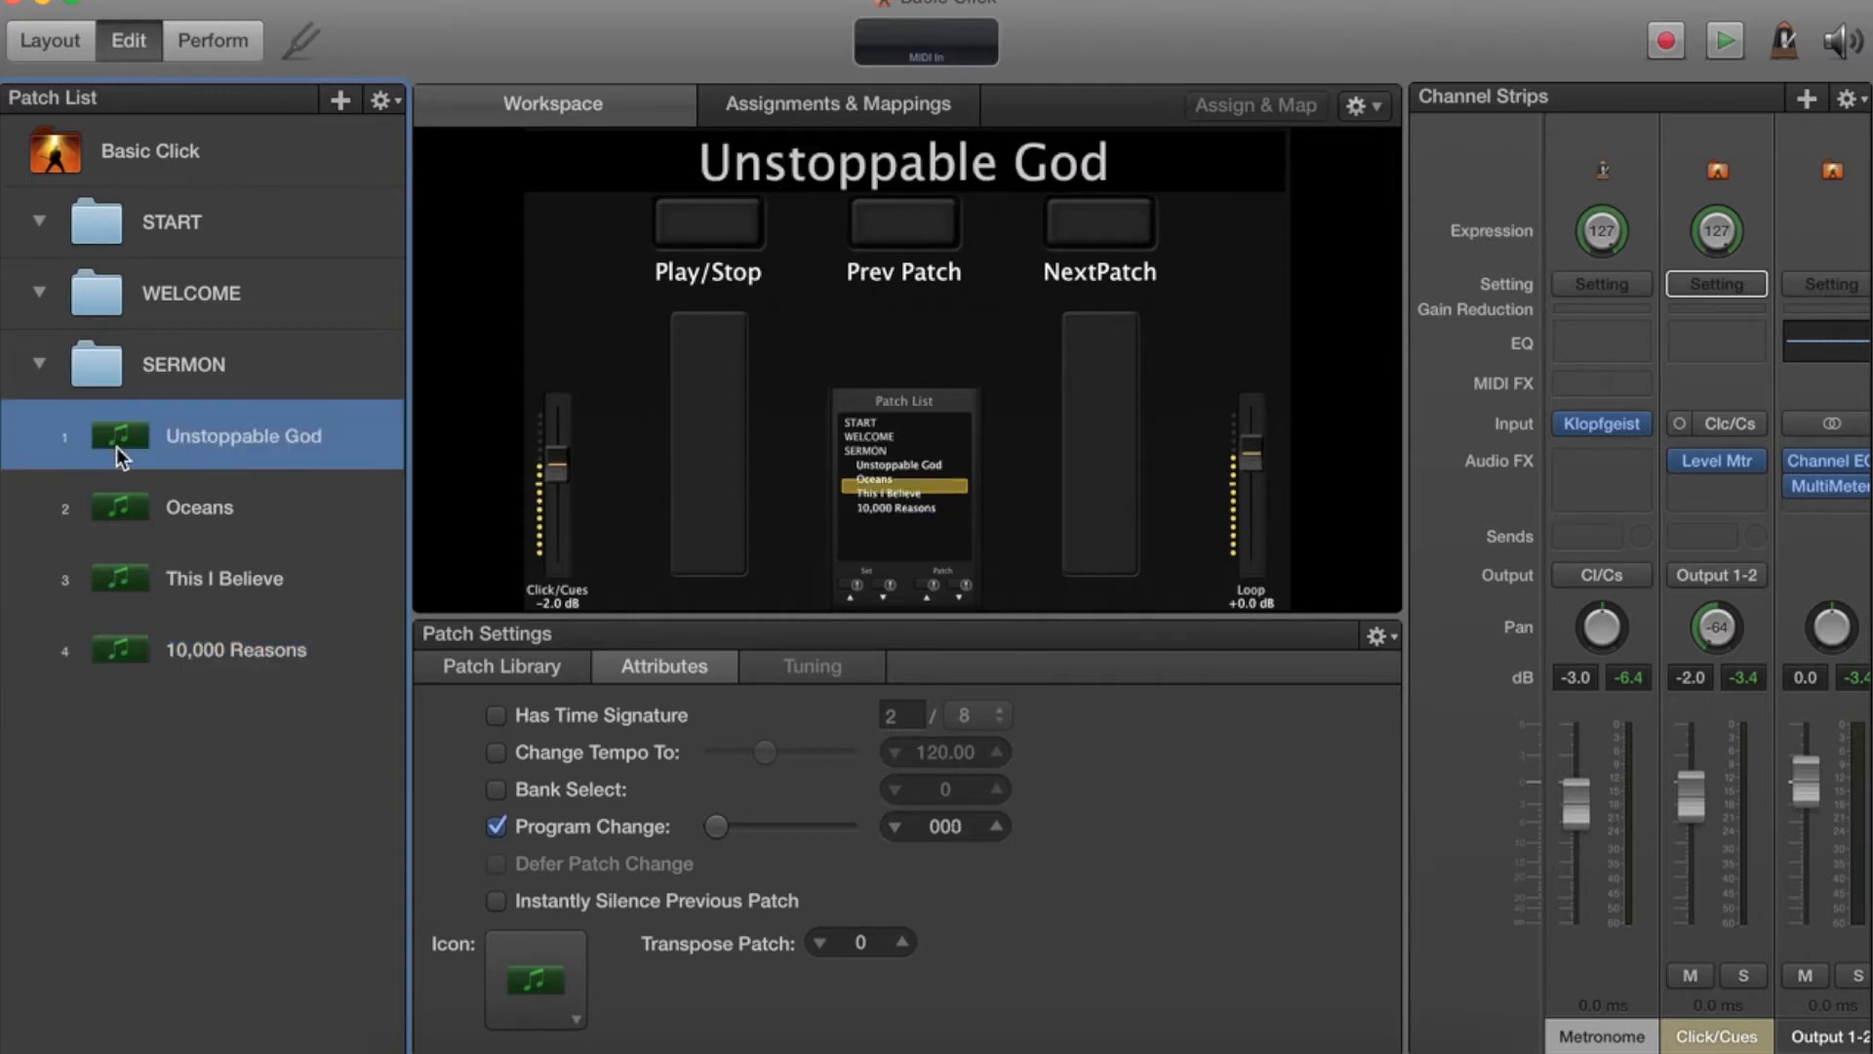
double_click(253, 445)
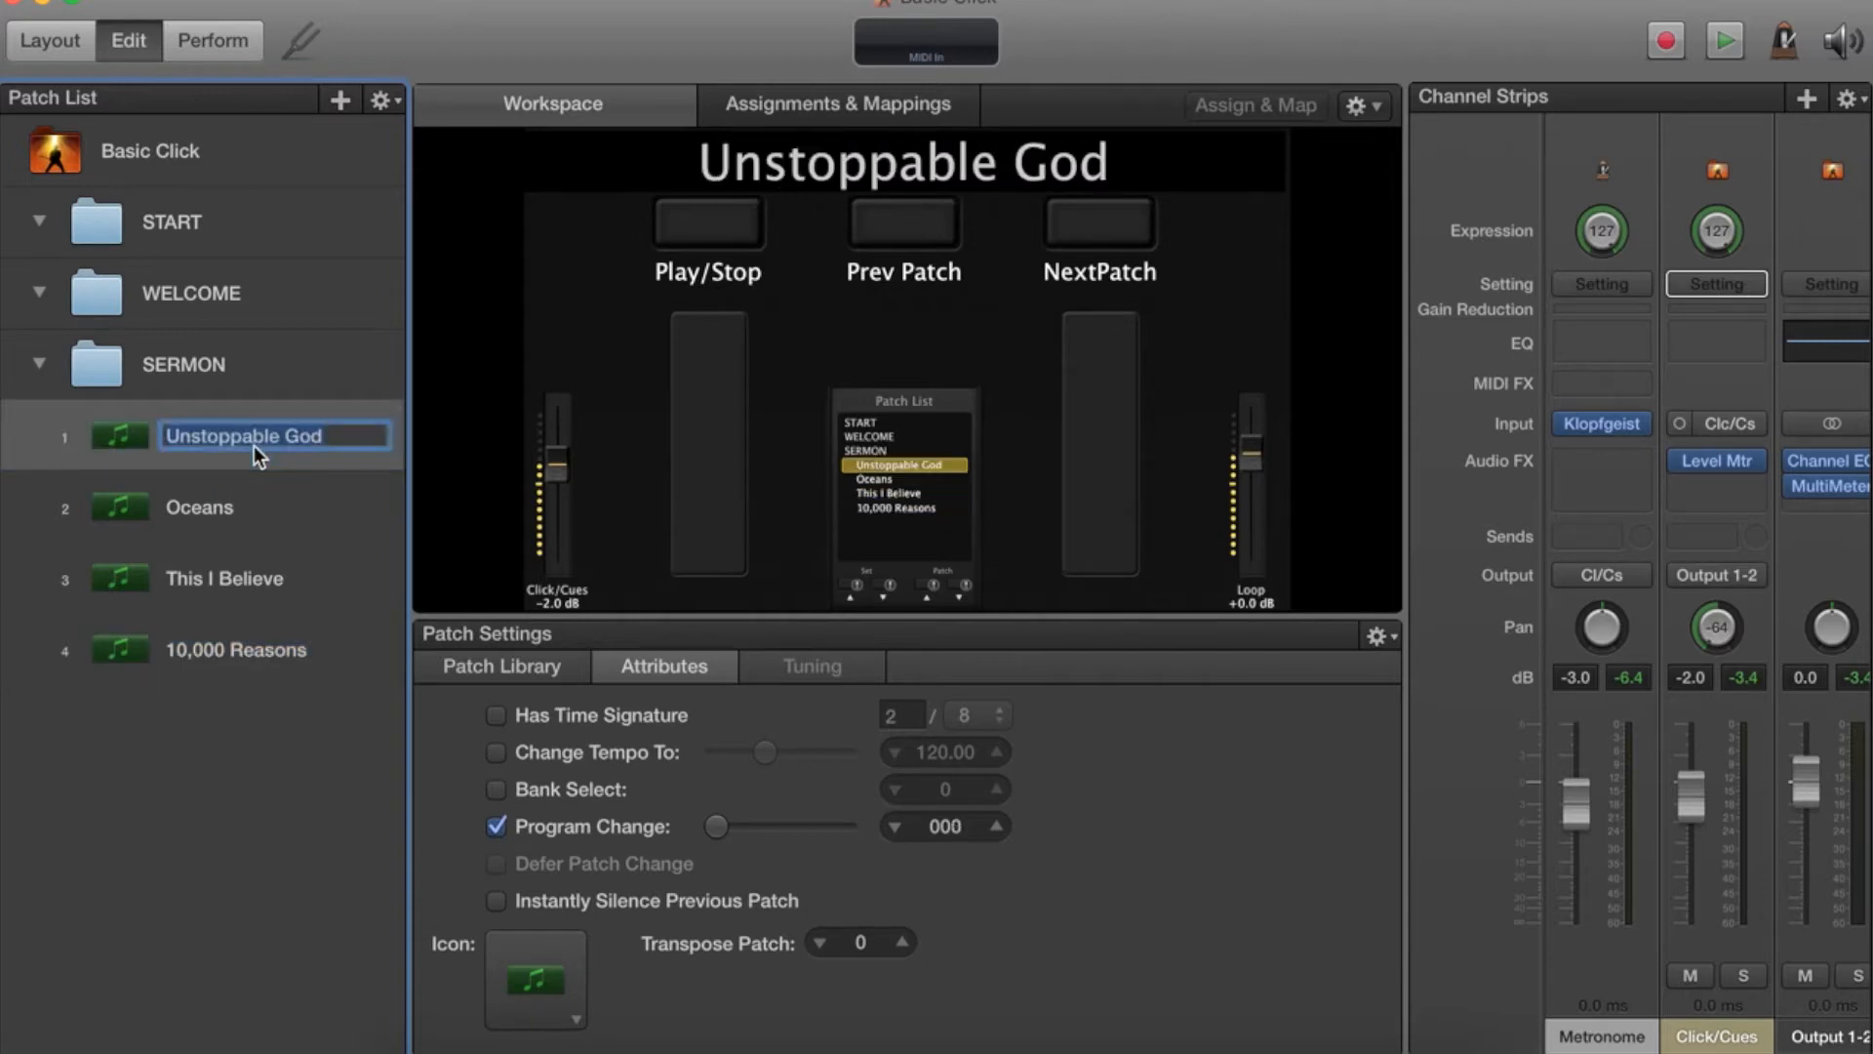
left_click(86, 448)
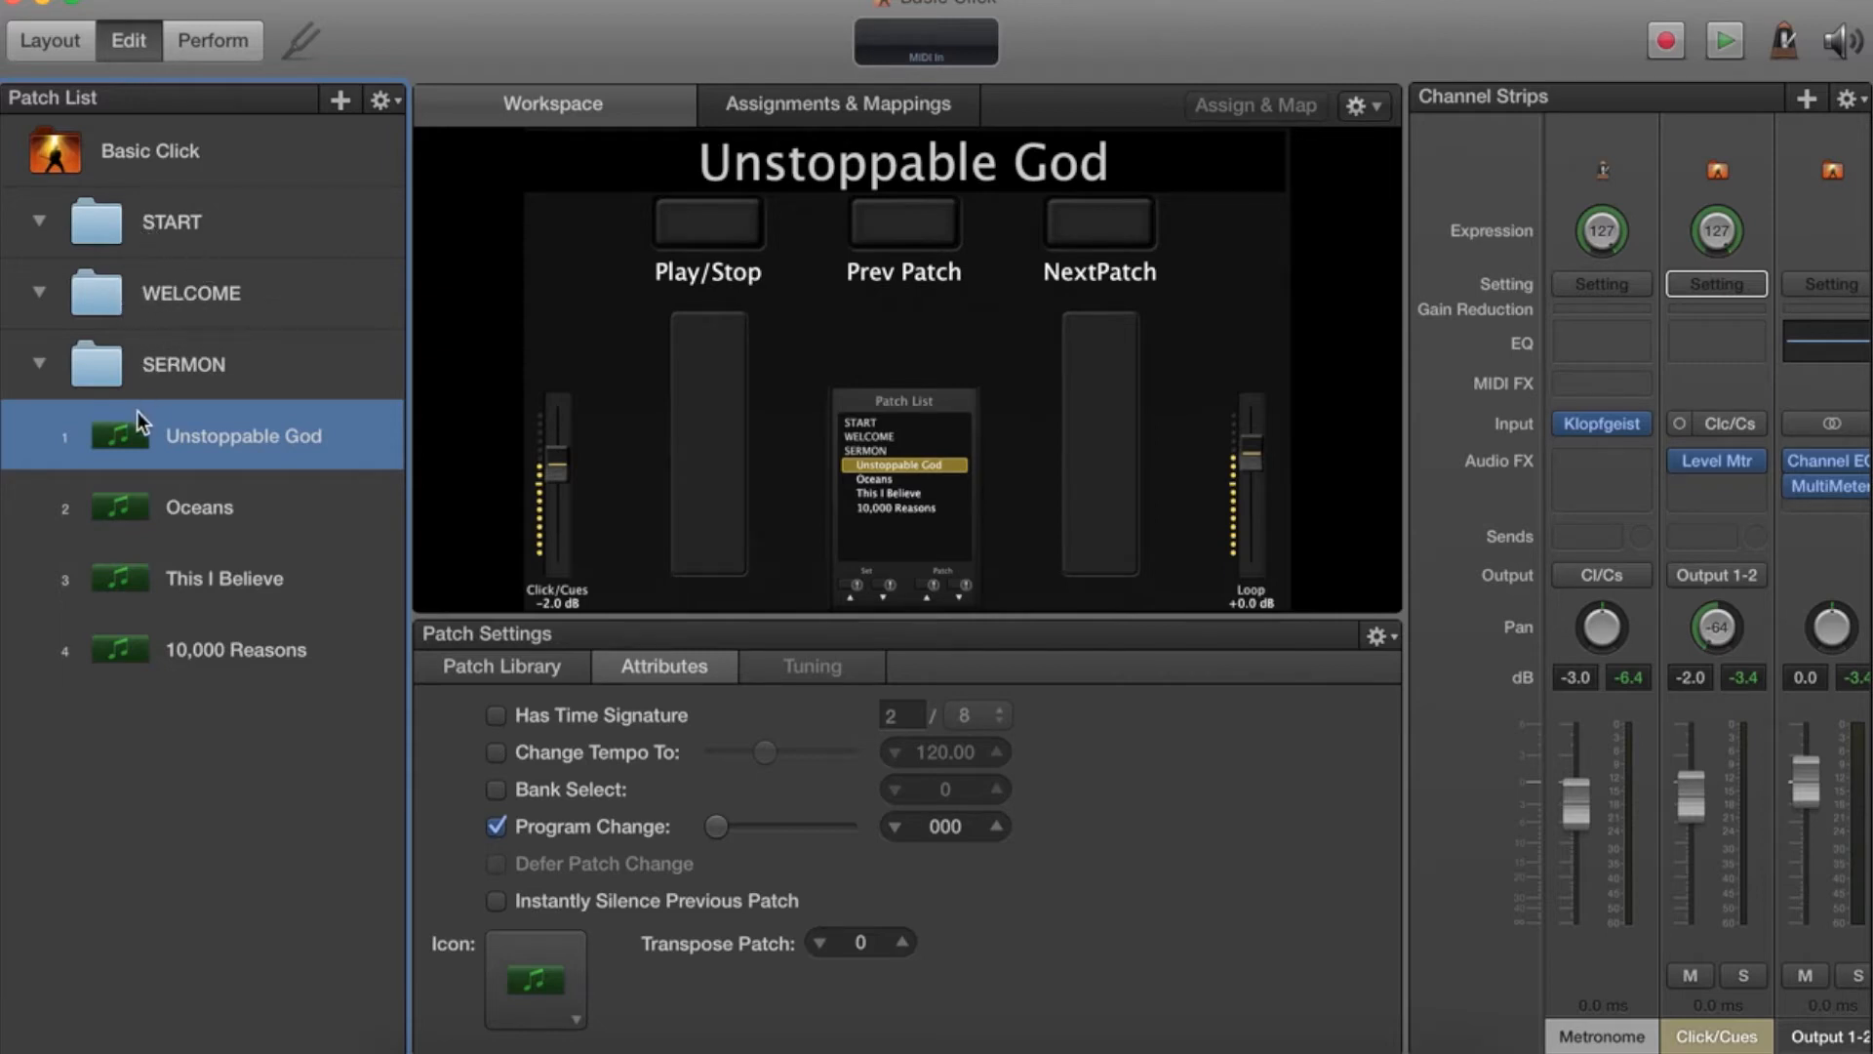
Create a new set above SERMON and delete it again.
left_click(388, 99)
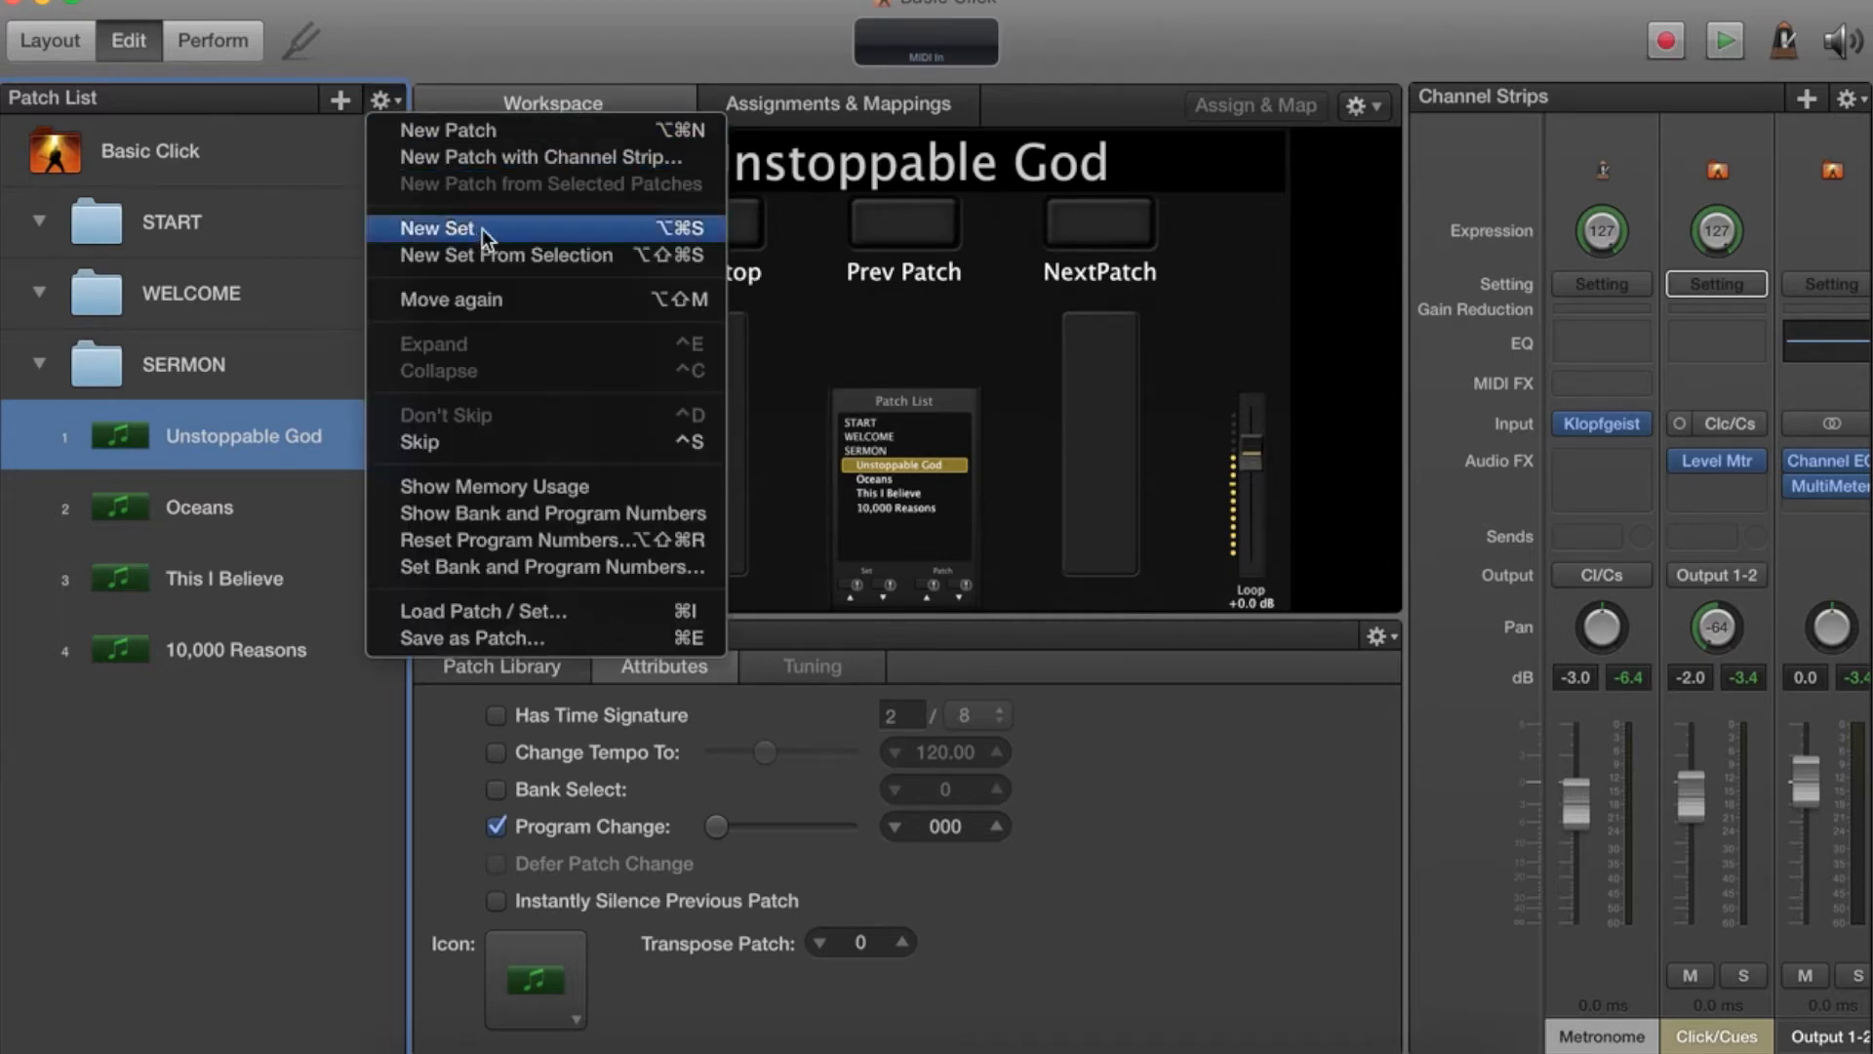
left_click(427, 231)
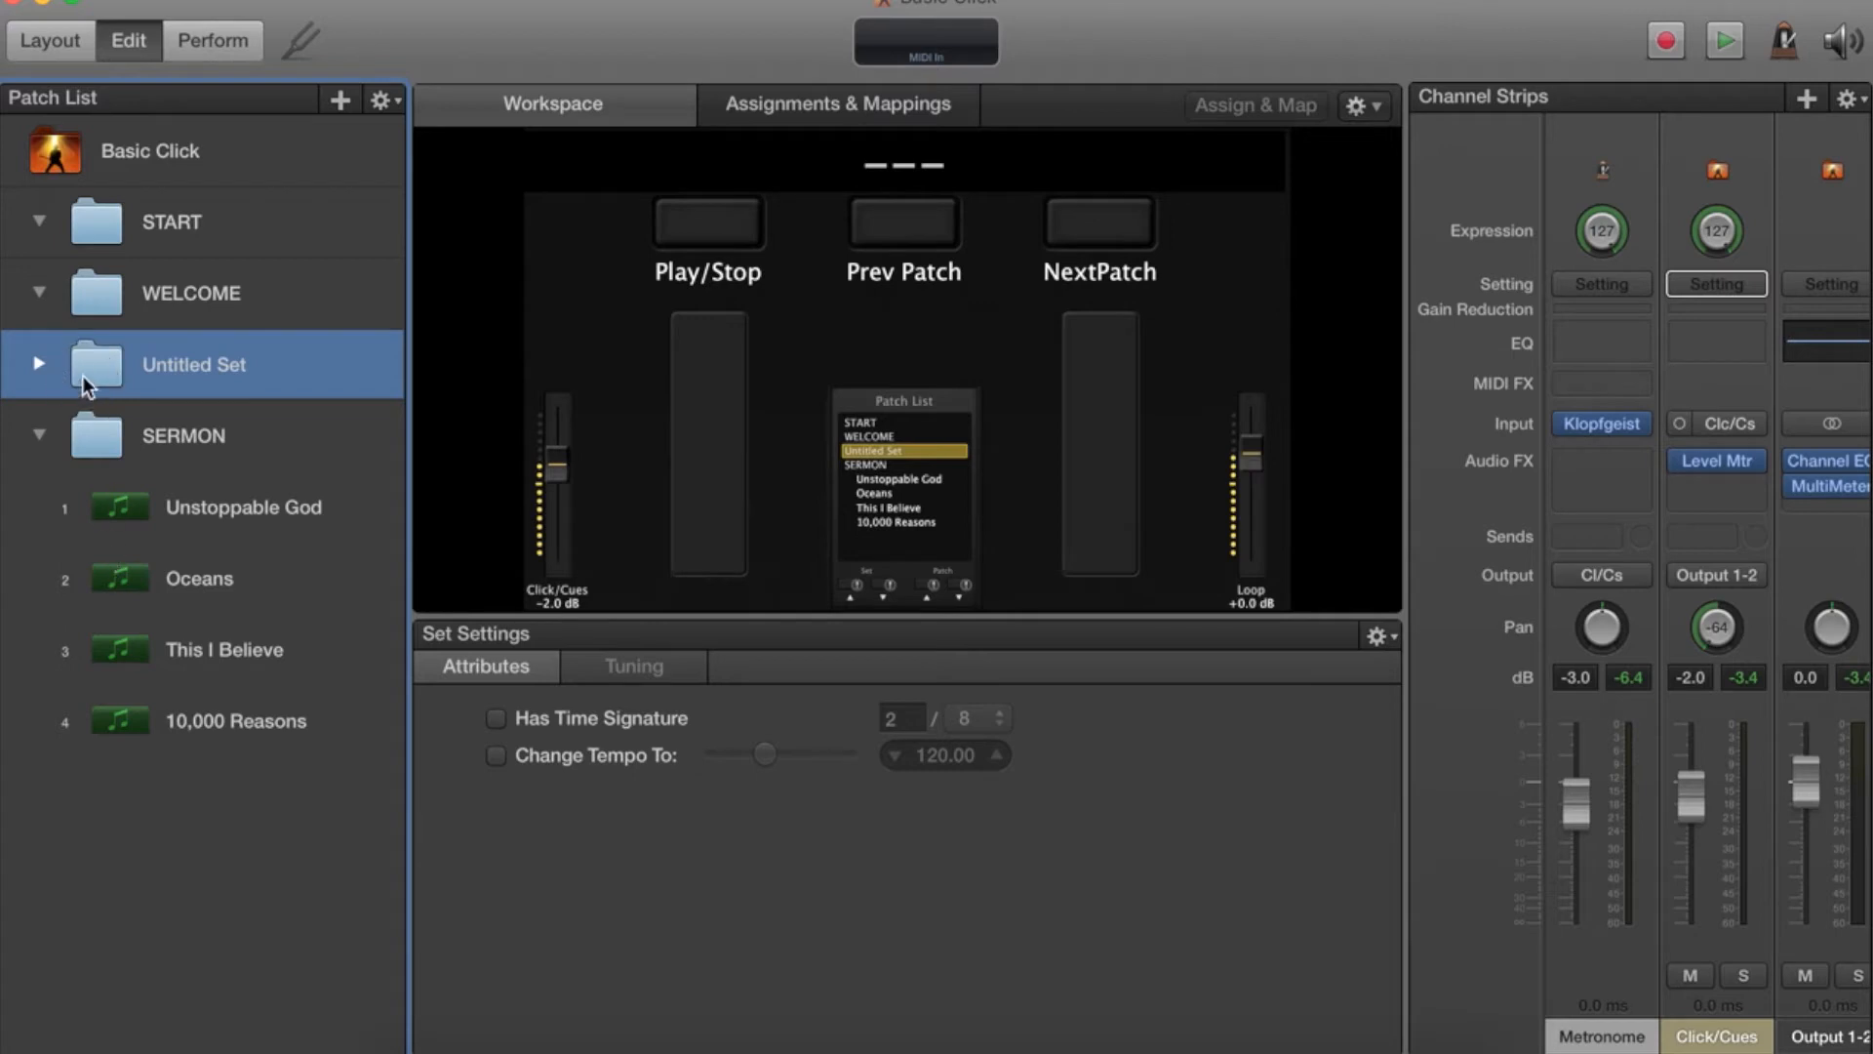
key("Delete")
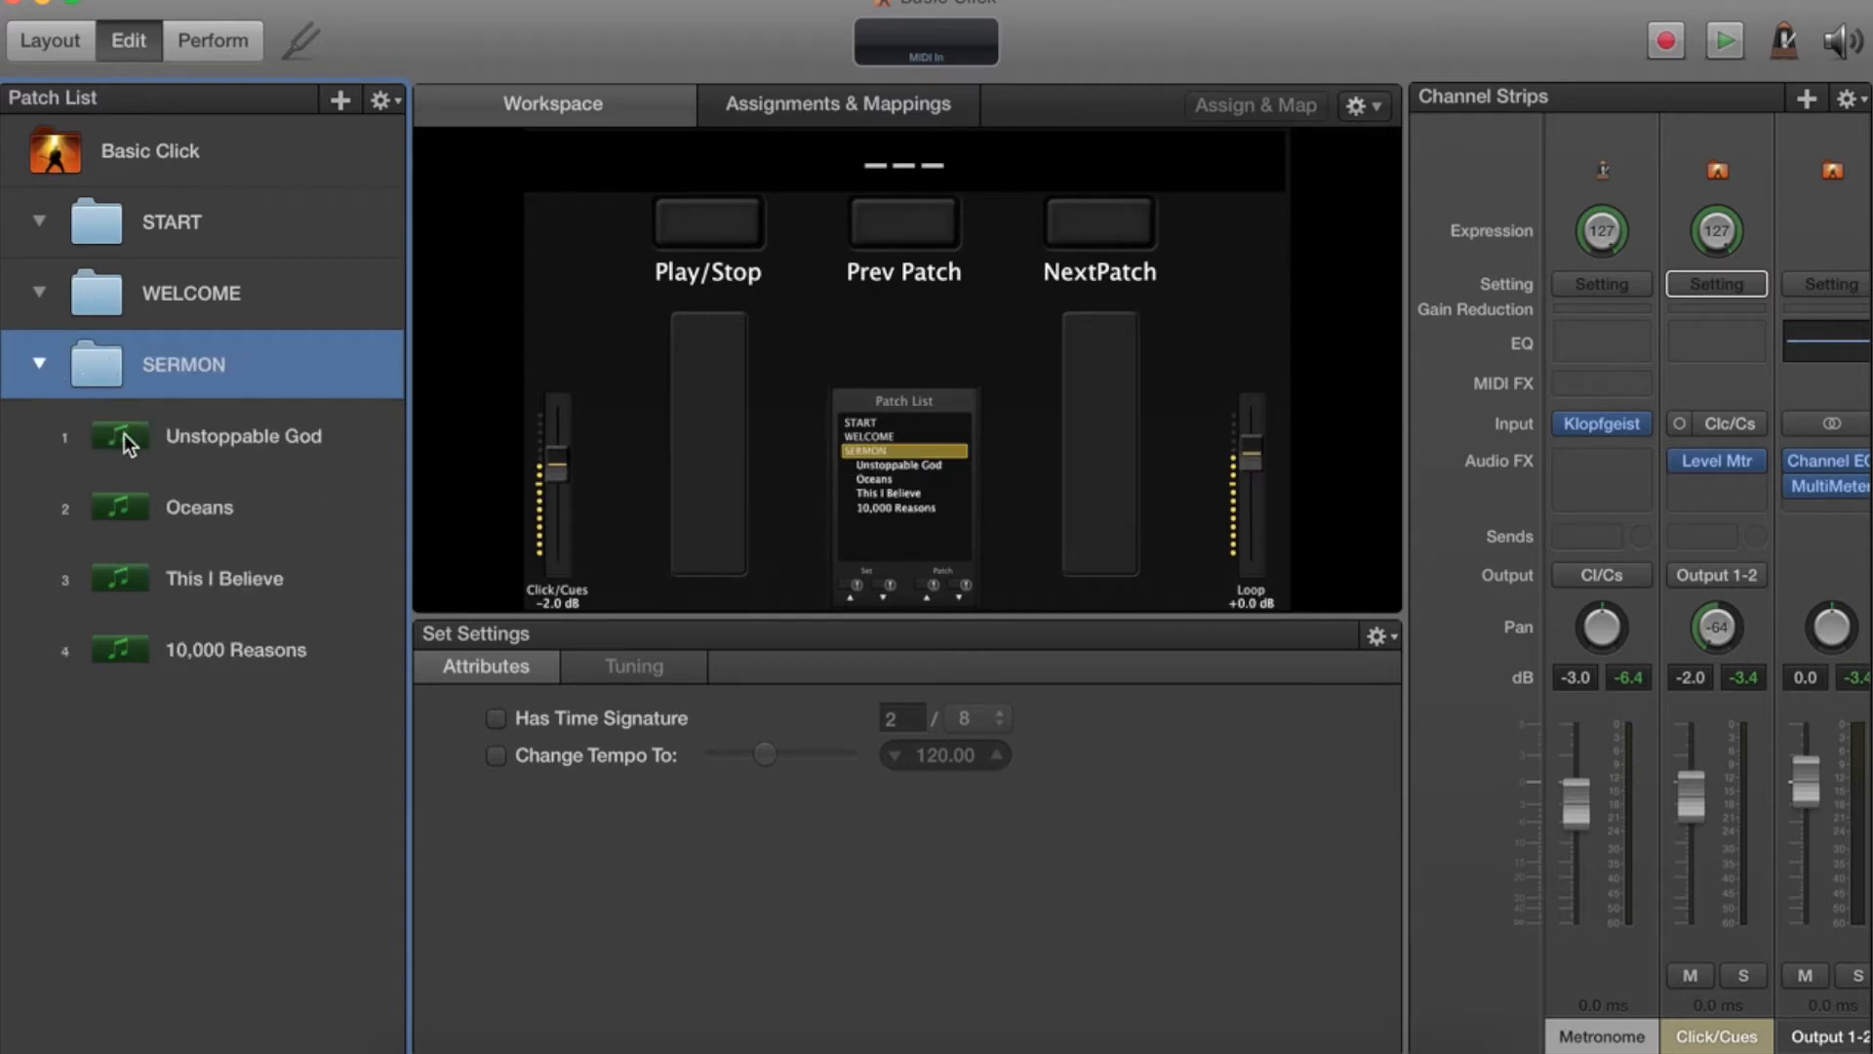
Move Unstoppable God into the START set, and Oceans, This I Believe and 10,000 Reasons into the WELCOME set.
left_click_drag(124, 435, 117, 216)
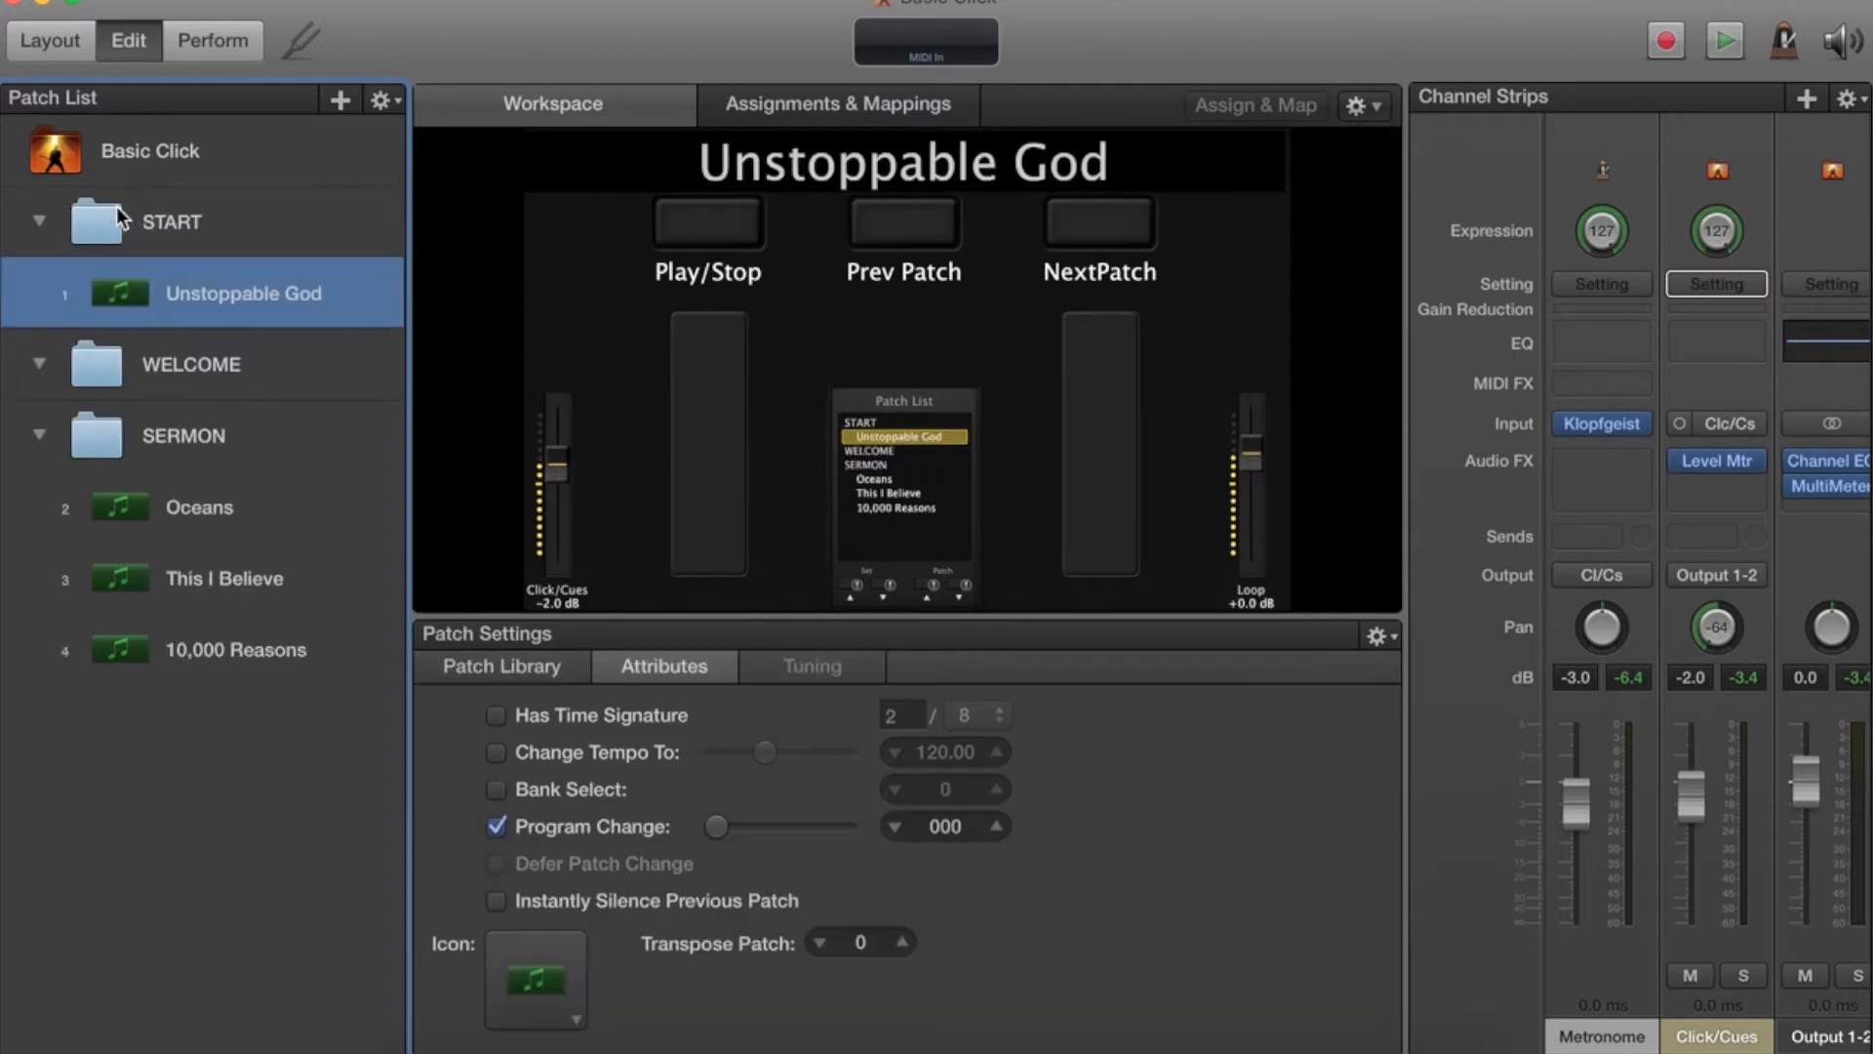
left_click(125, 506)
left_click(126, 652, "shift")
left_click_drag(121, 535, 119, 357)
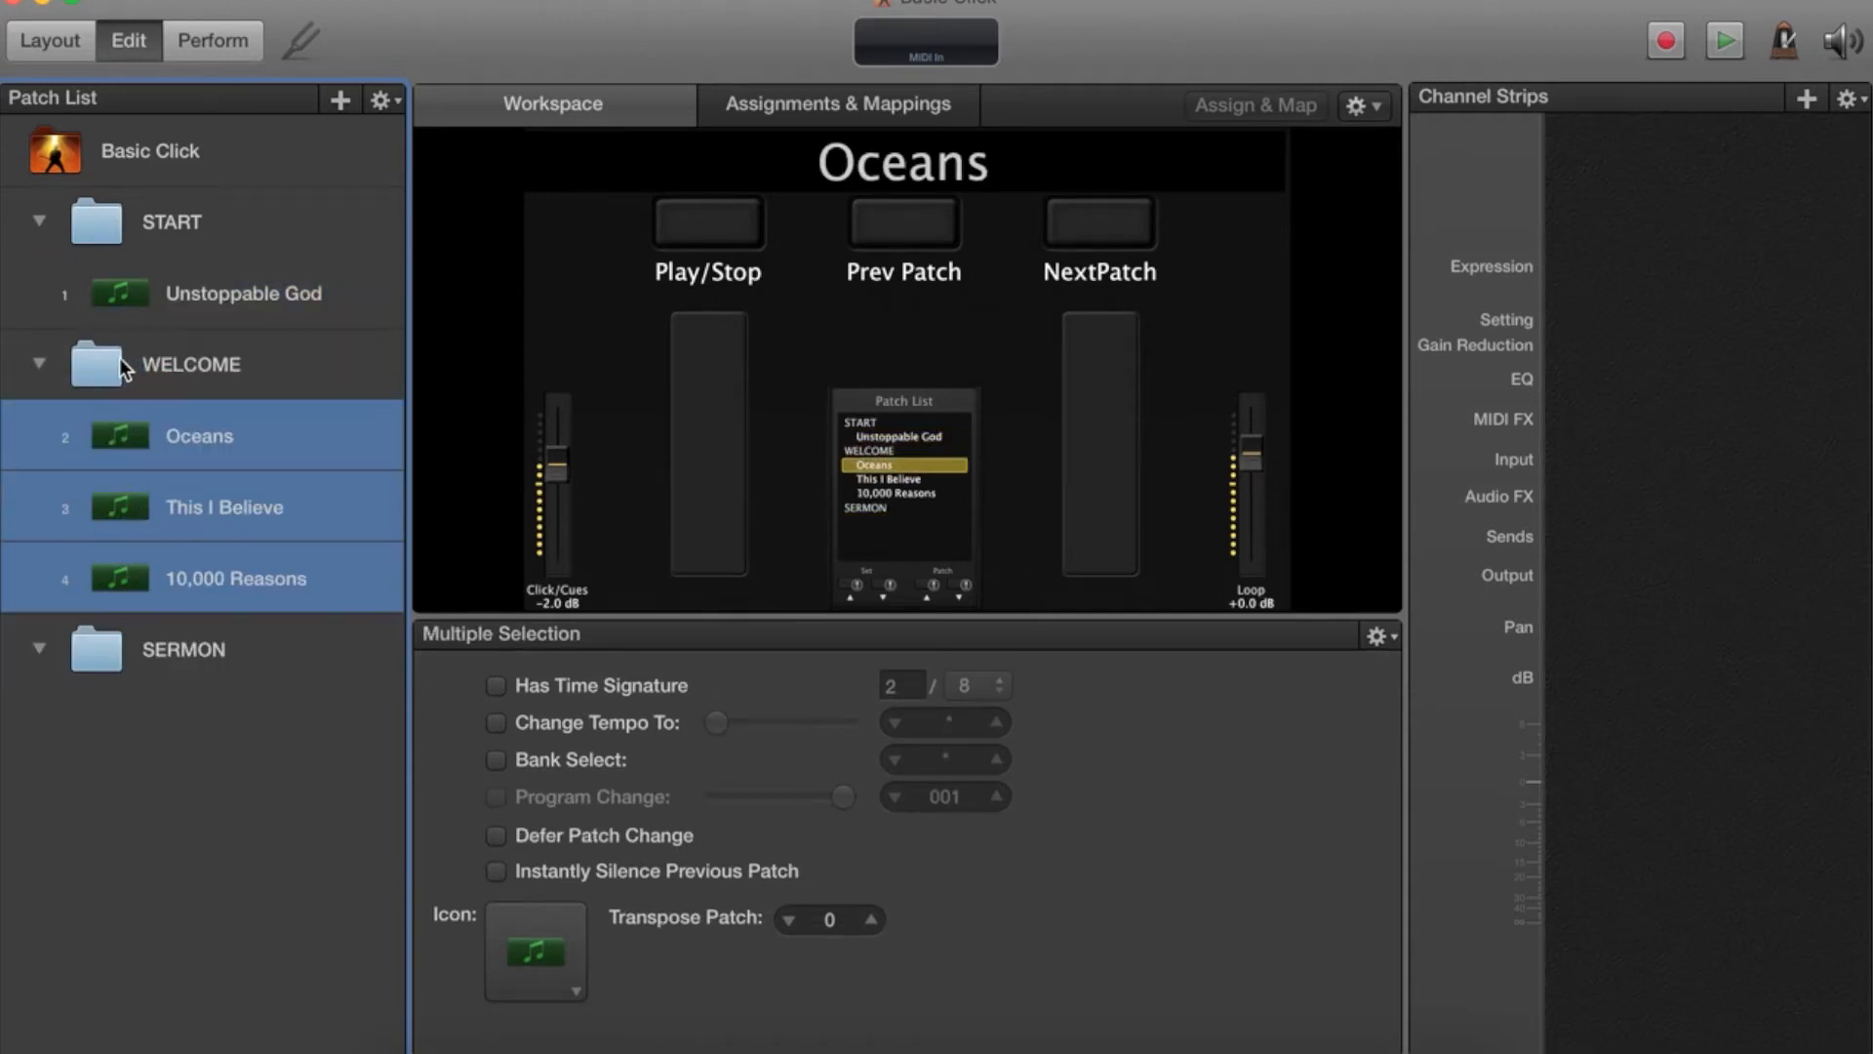
Turn off the program change for the Unstoppable God patch and enable its time signature and tempo change.
left_click(168, 294)
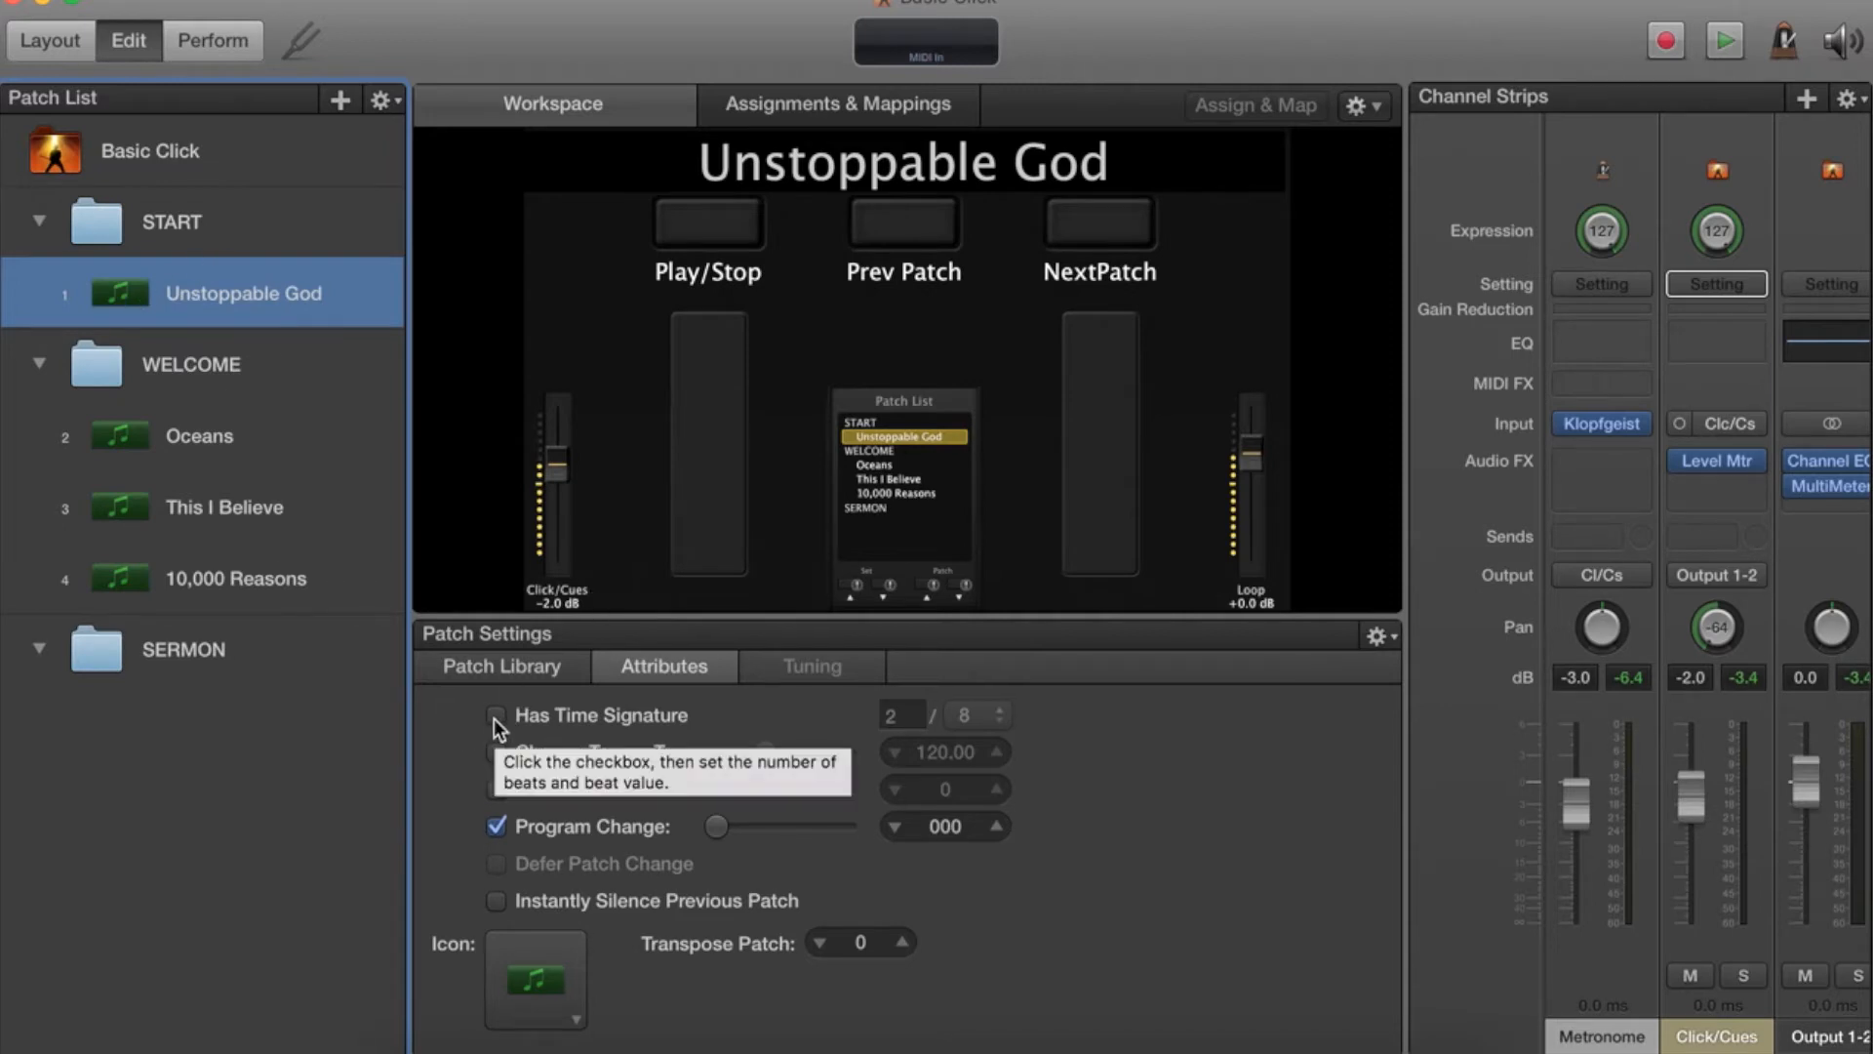
left_click(497, 827)
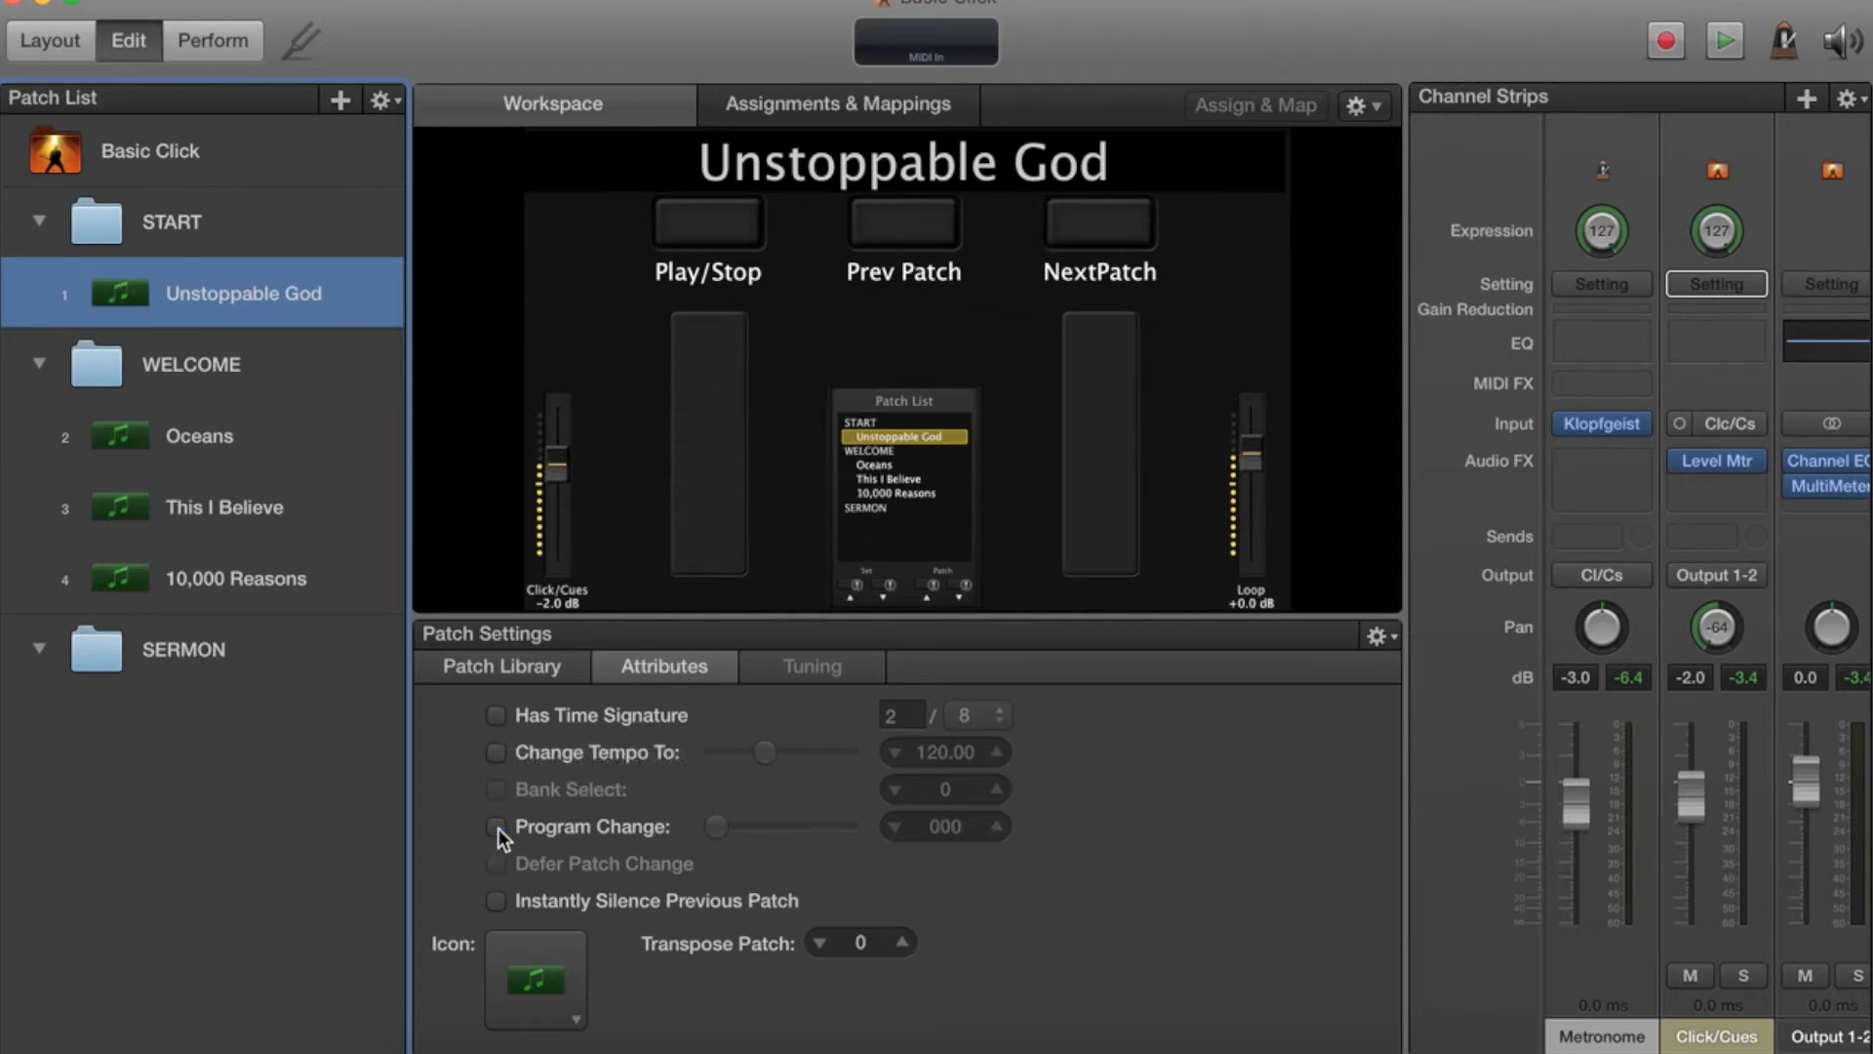
left_click(496, 716)
left_click(495, 751)
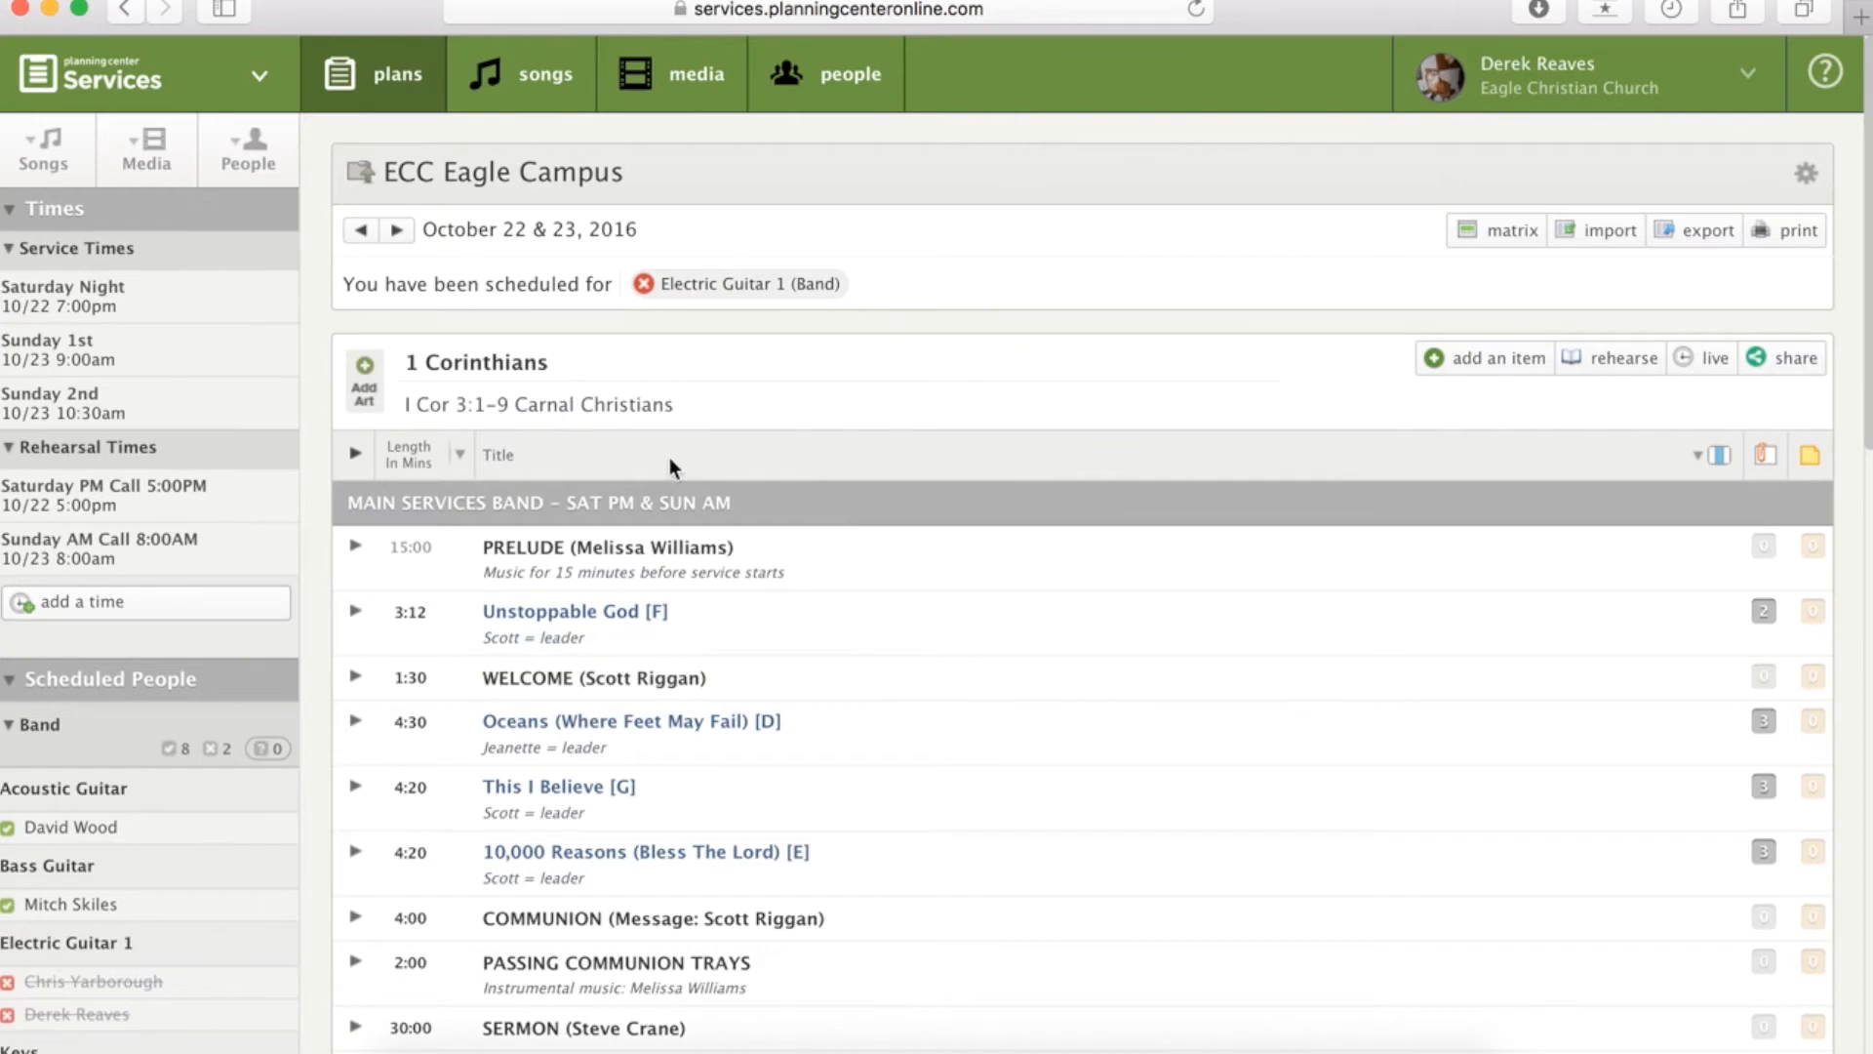
Check Unstoppable God's song information in Planning Center Services and set its patch to a 4/4 time signature and a tempo of 132.
left_click(355, 613)
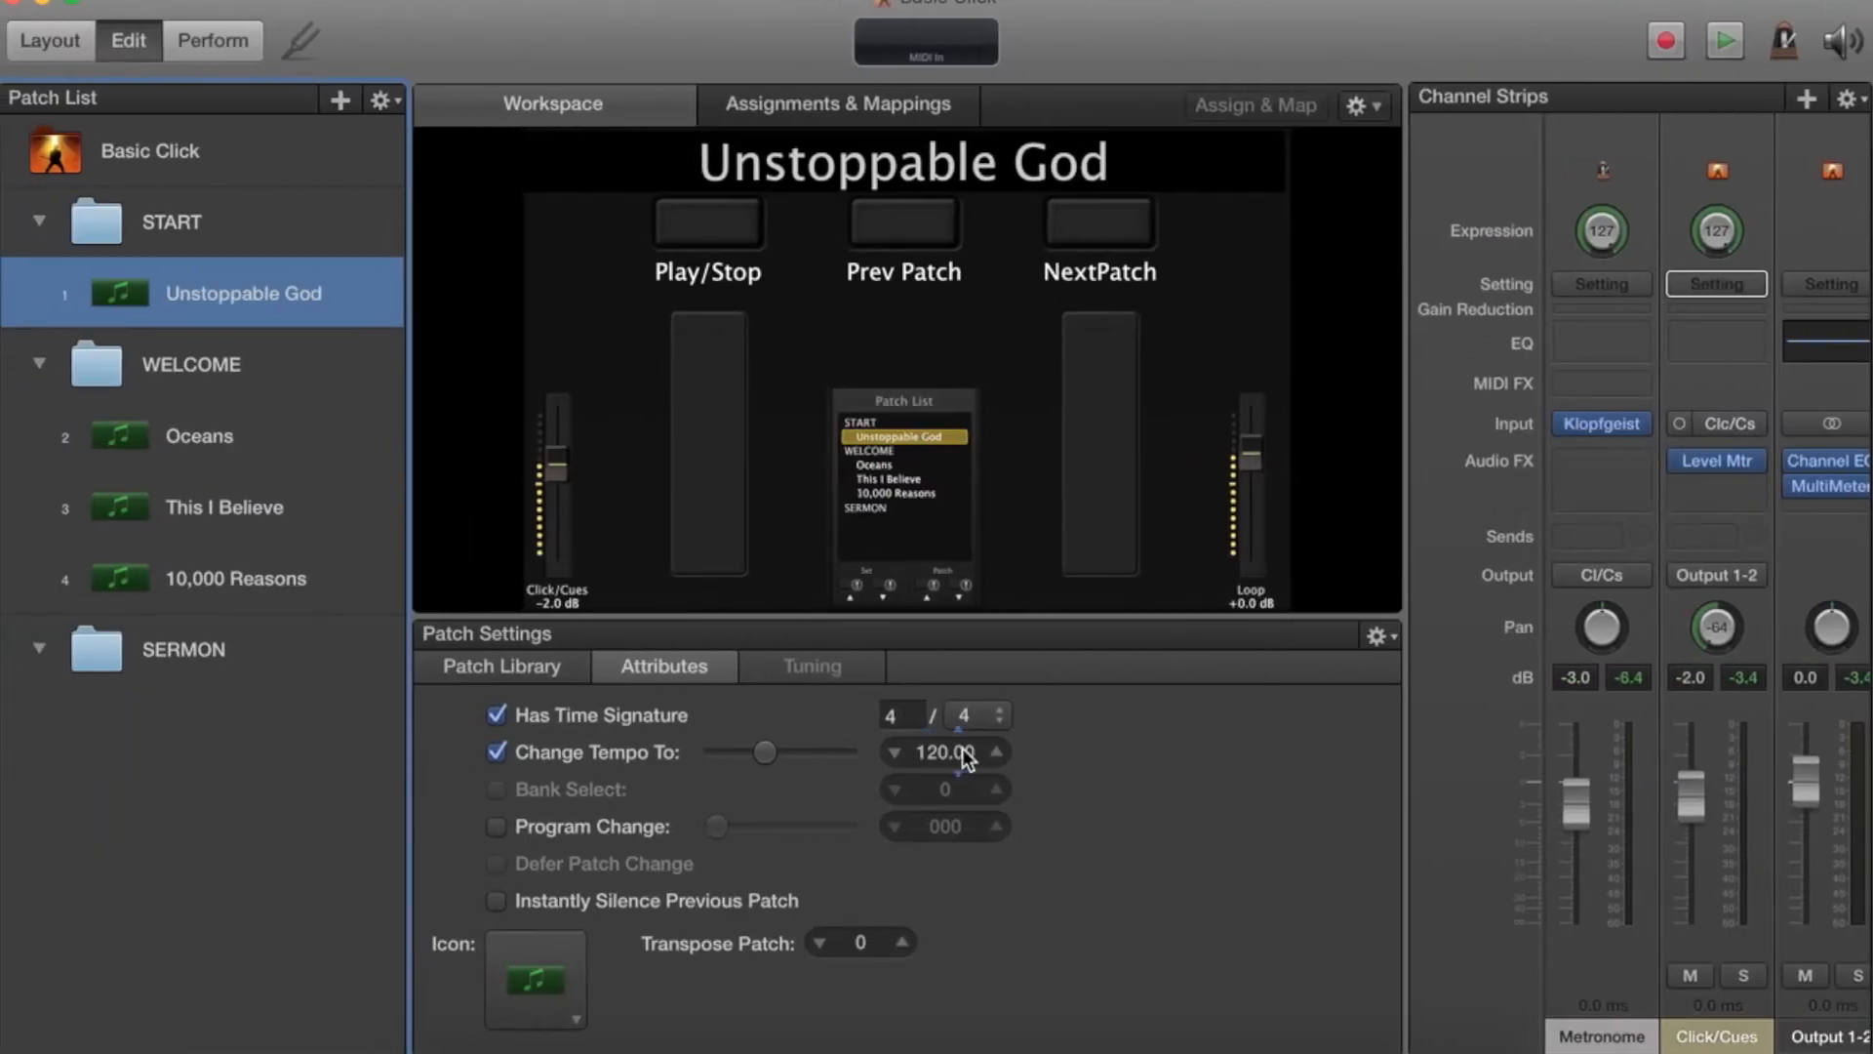
left_click(965, 757)
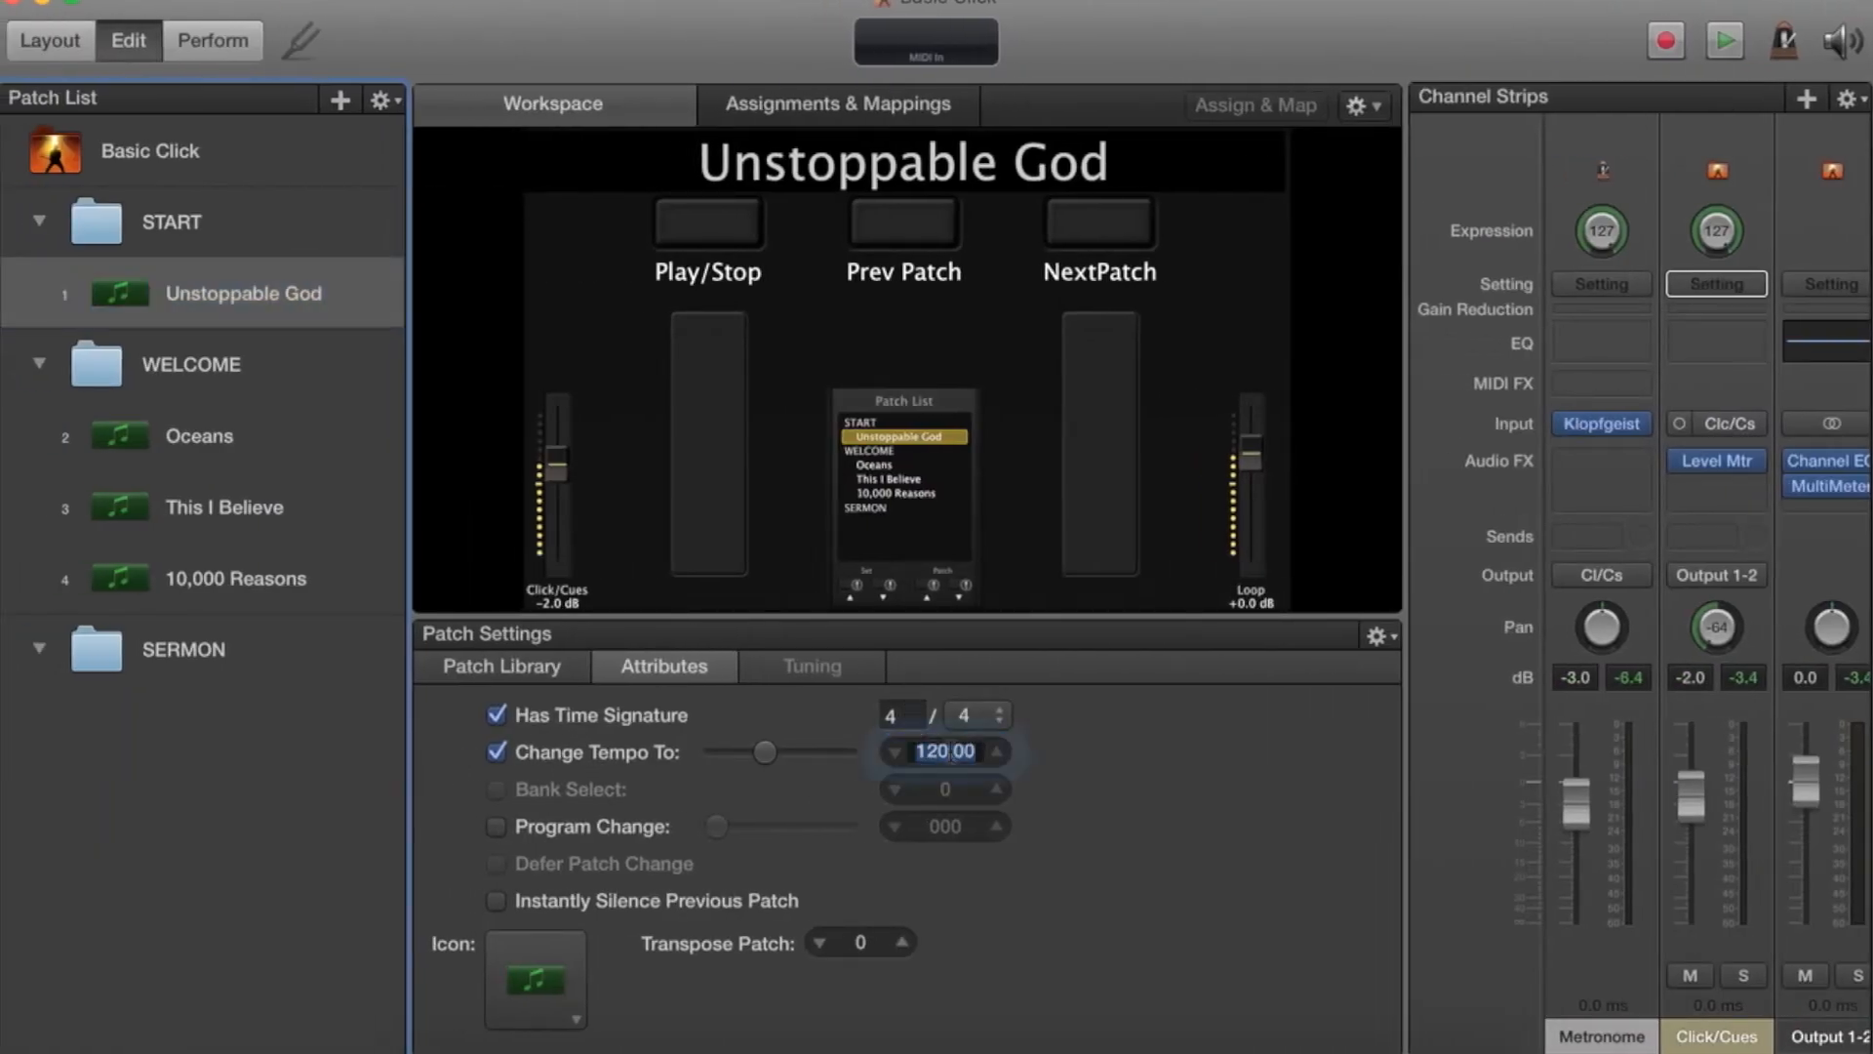
type("132")
key("Return")
left_click(891, 753)
left_click(989, 752)
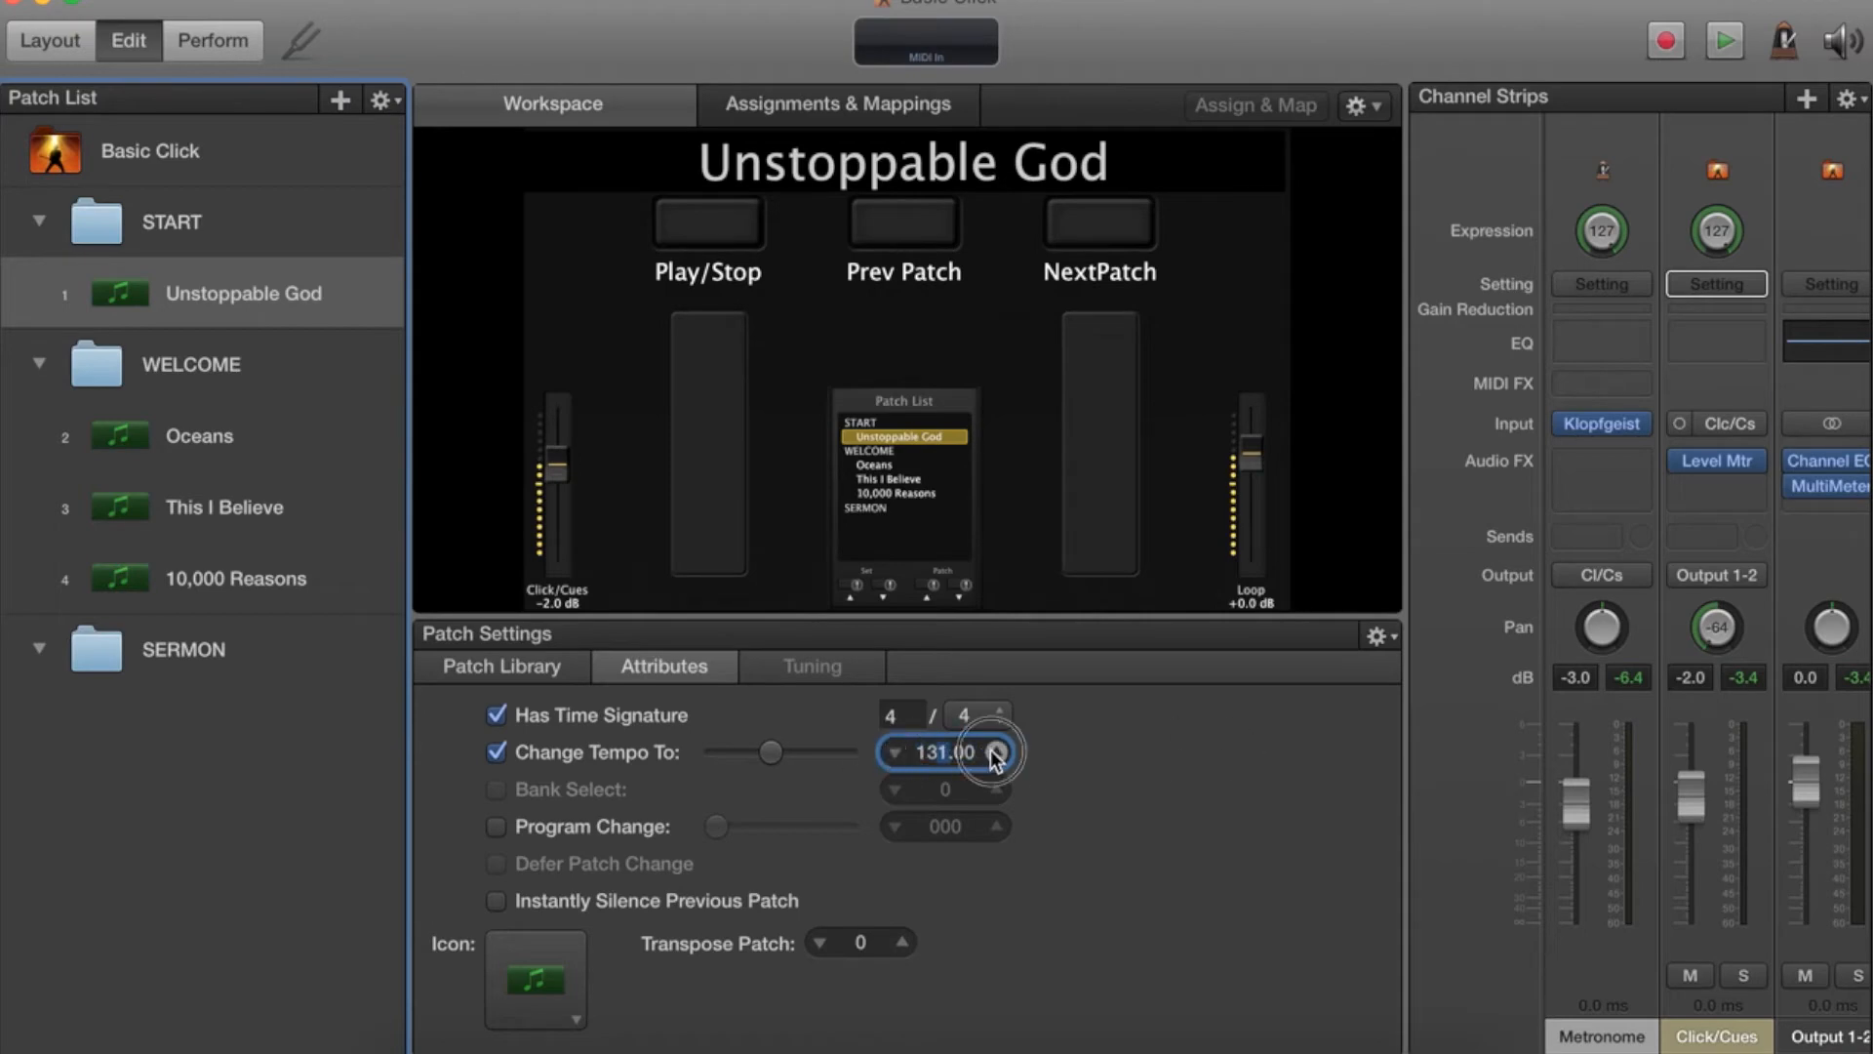
Select the Oceans patch and look up the song's BPM and meter in the Planning Center Services plan.
left_click(202, 440)
key("ctrl+Right")
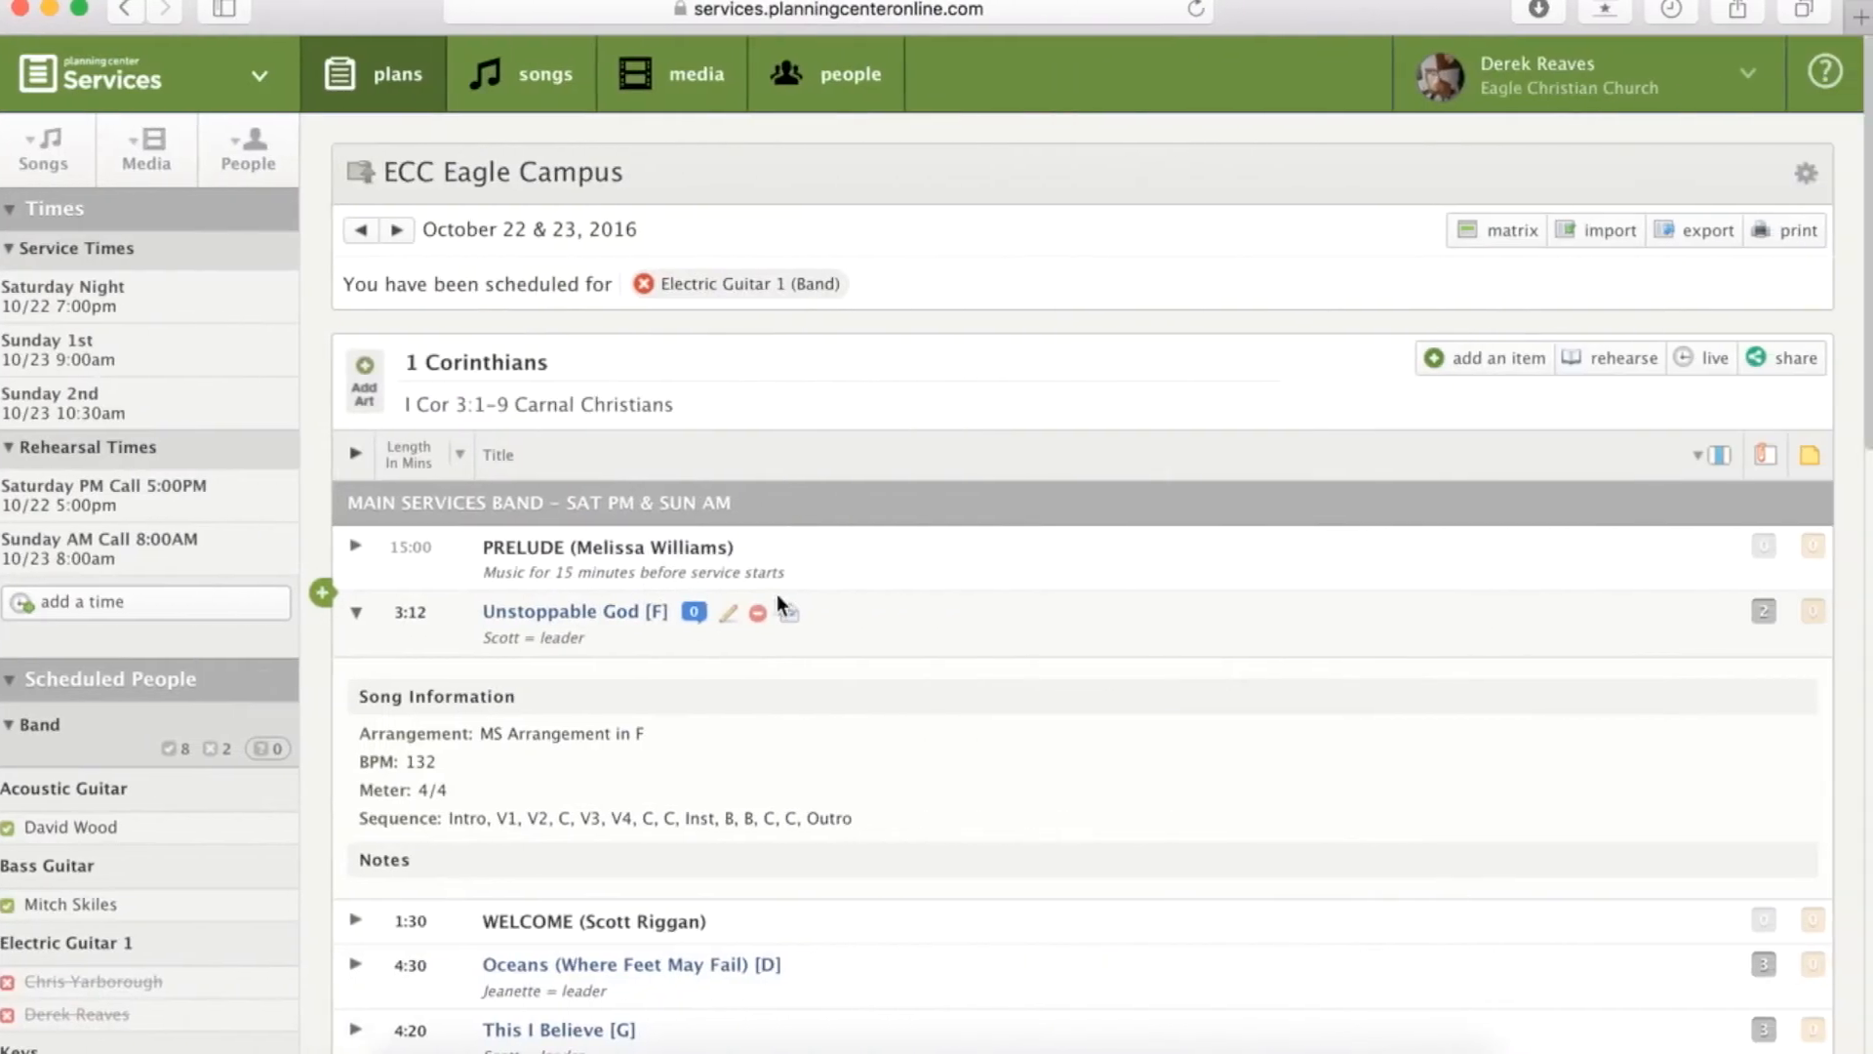
left_click(353, 614)
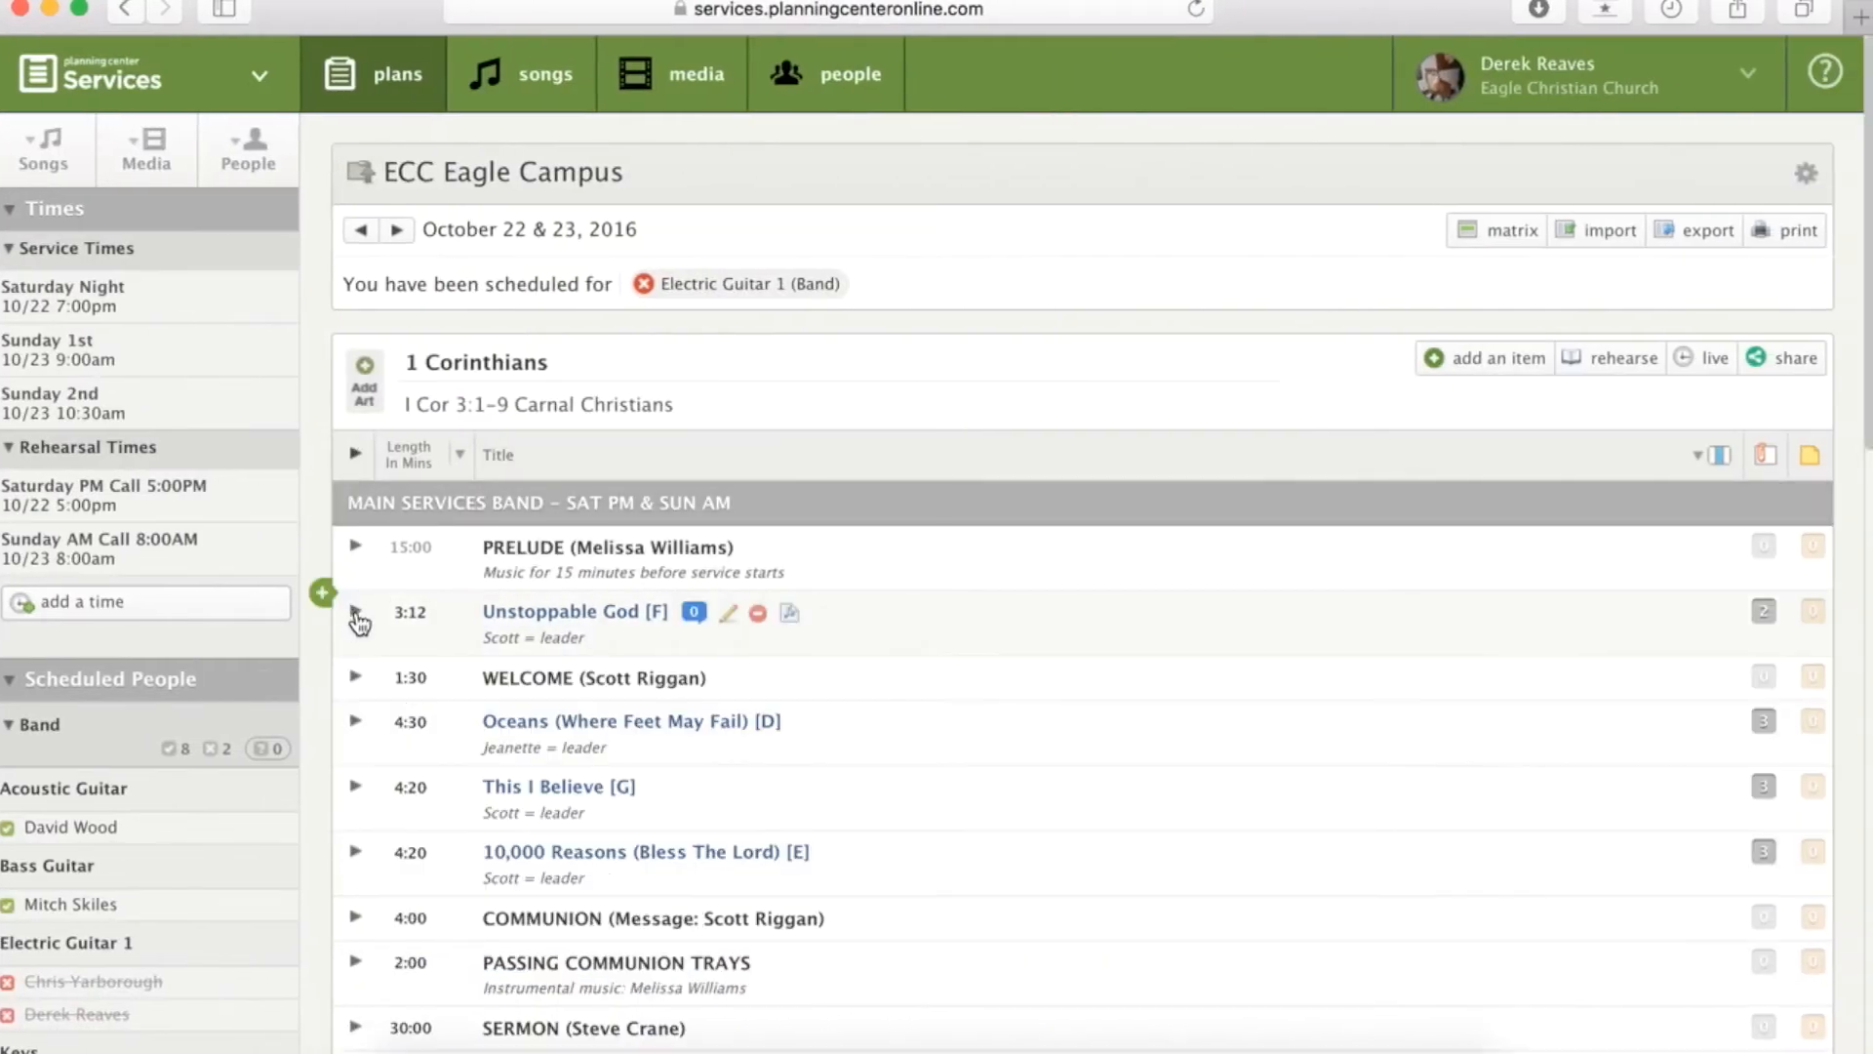
left_click(355, 727)
scroll(669, 775, "down", 2)
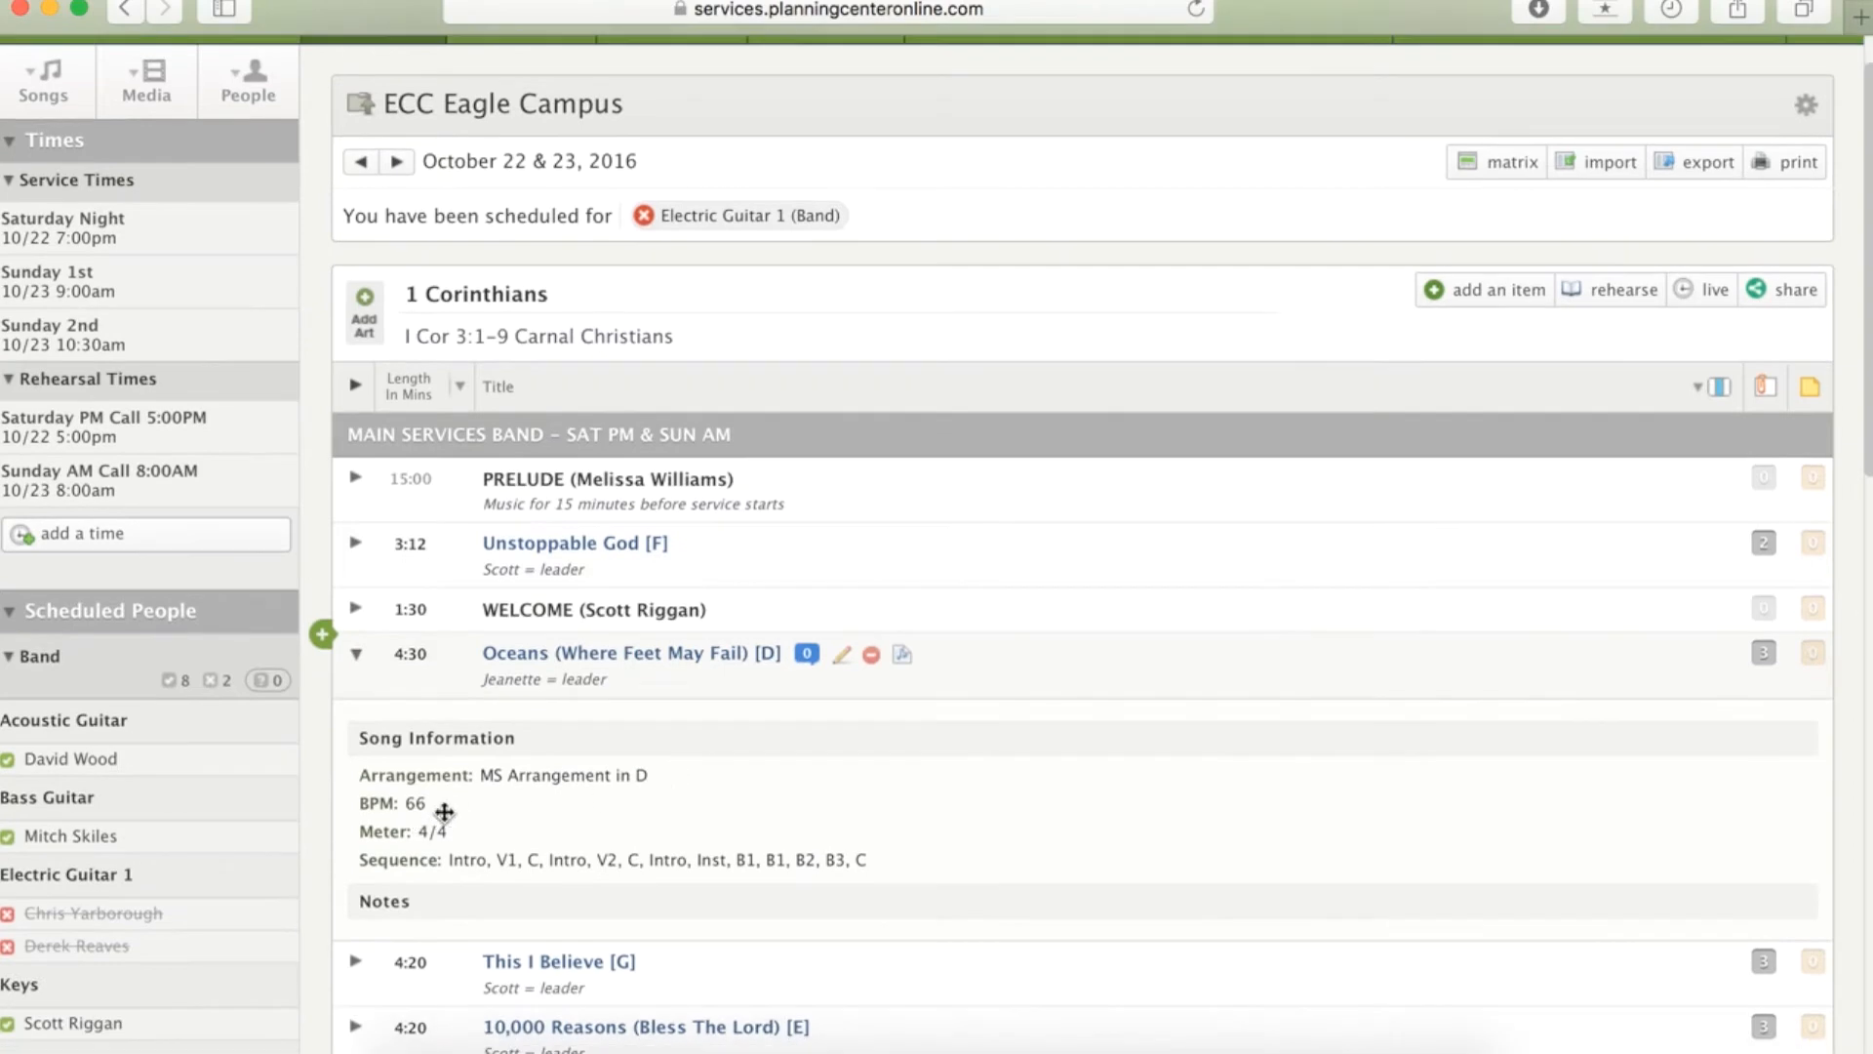
key("ctrl+Left")
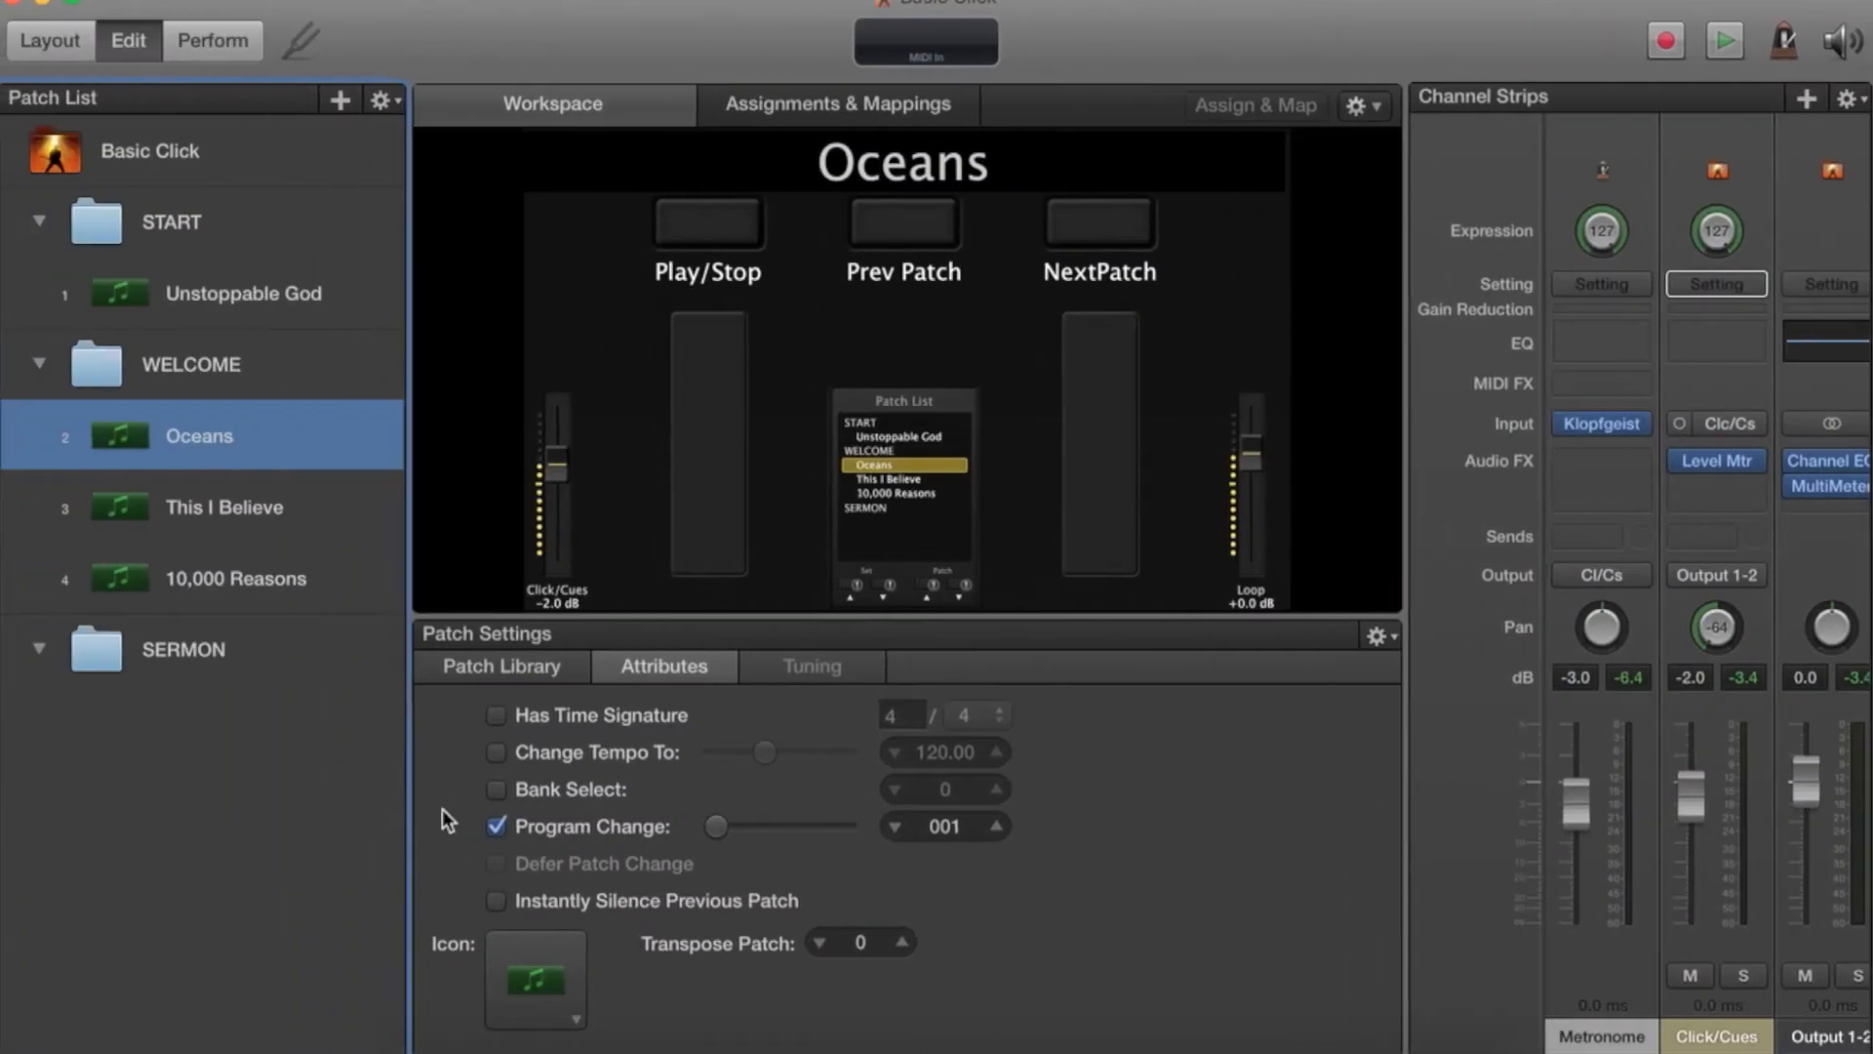
Turn off the Oceans patch's program change, enable its time signature and tempo change, and set the tempo to 66.
left_click(496, 826)
left_click(496, 716)
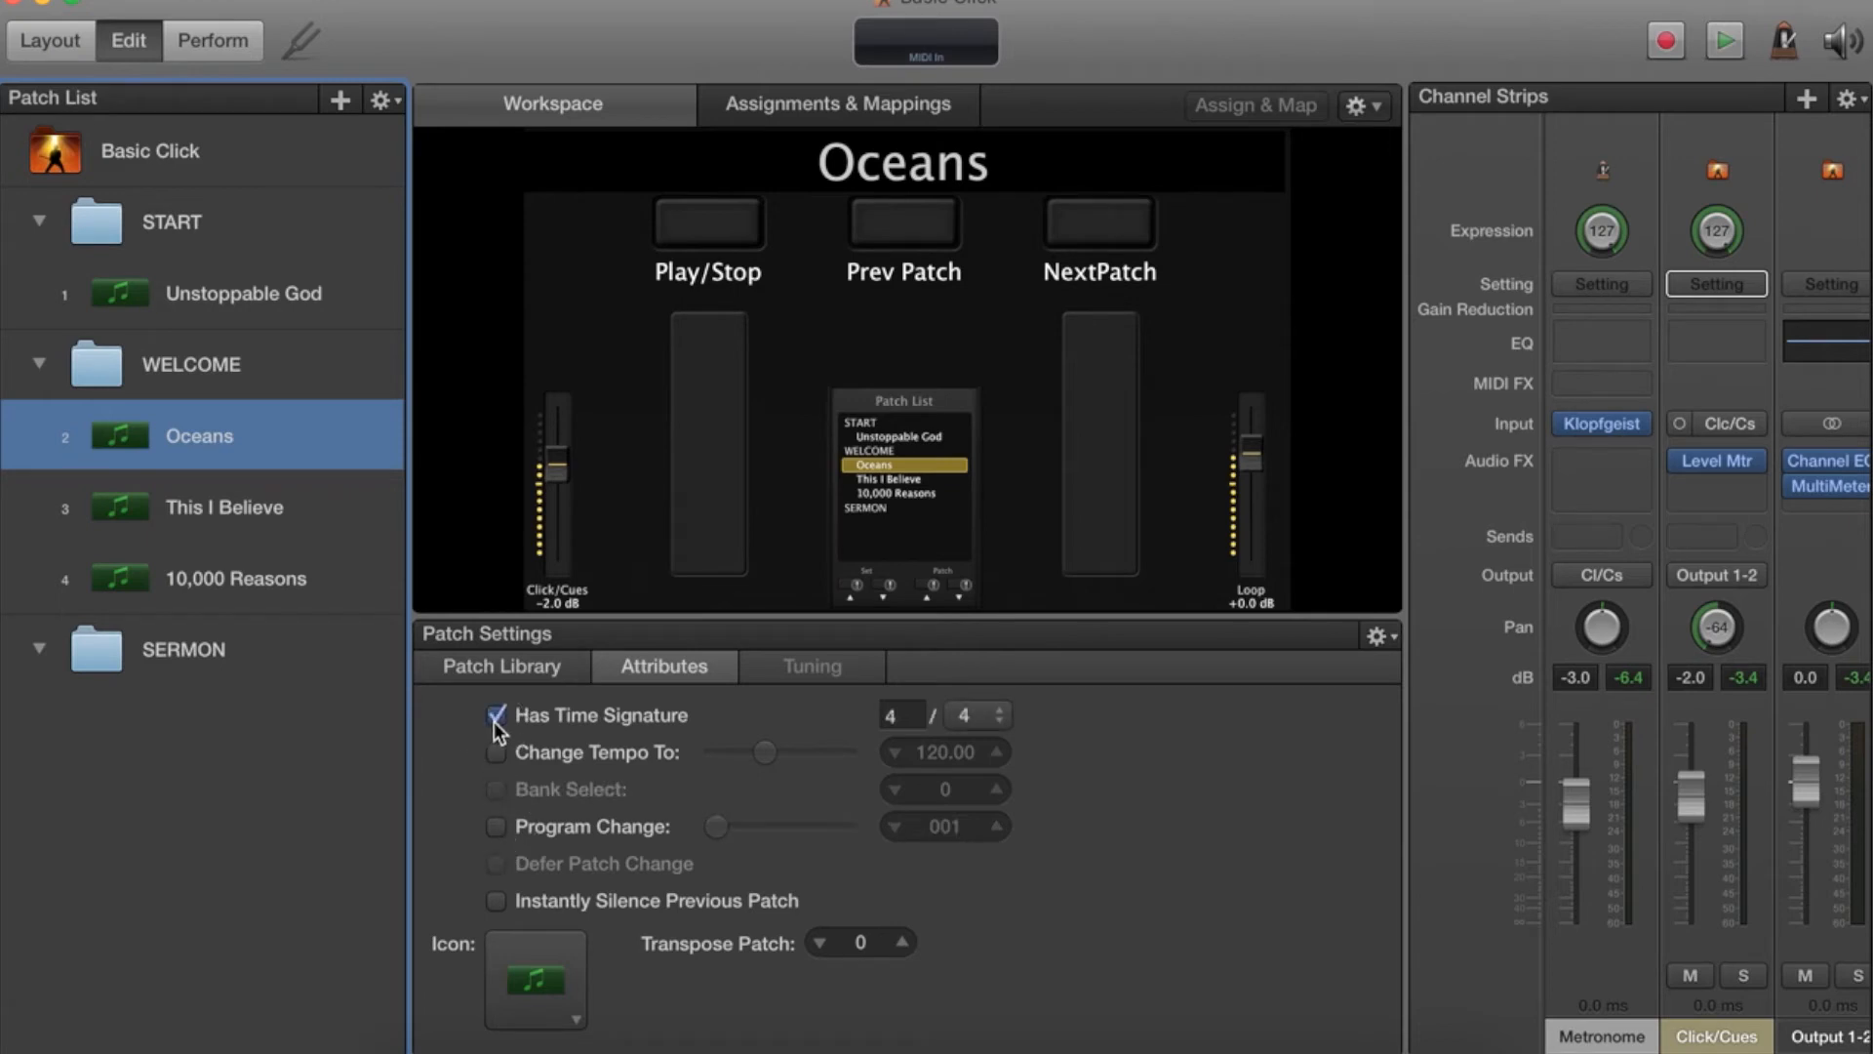
left_click(499, 752)
left_click(948, 754)
type("66")
key("Return")
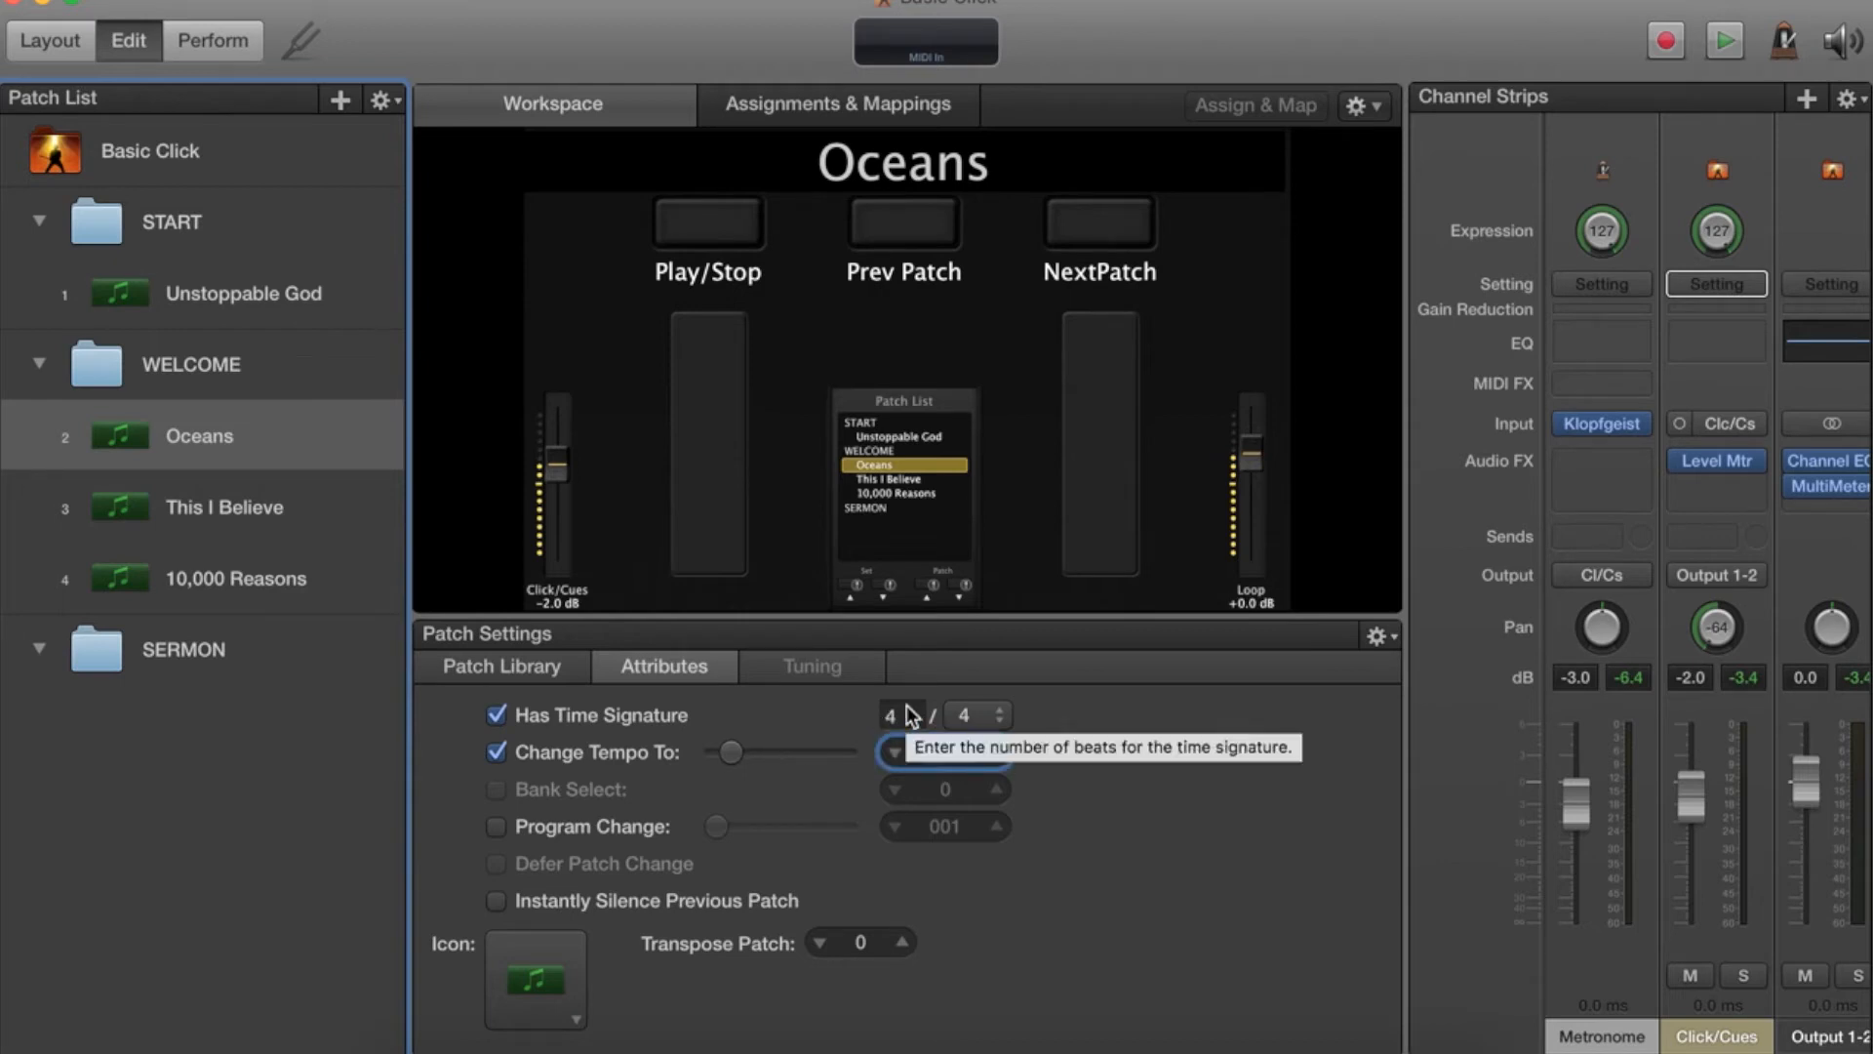
Set the Oceans patch's time signature to 2/8.
left_click(1000, 718)
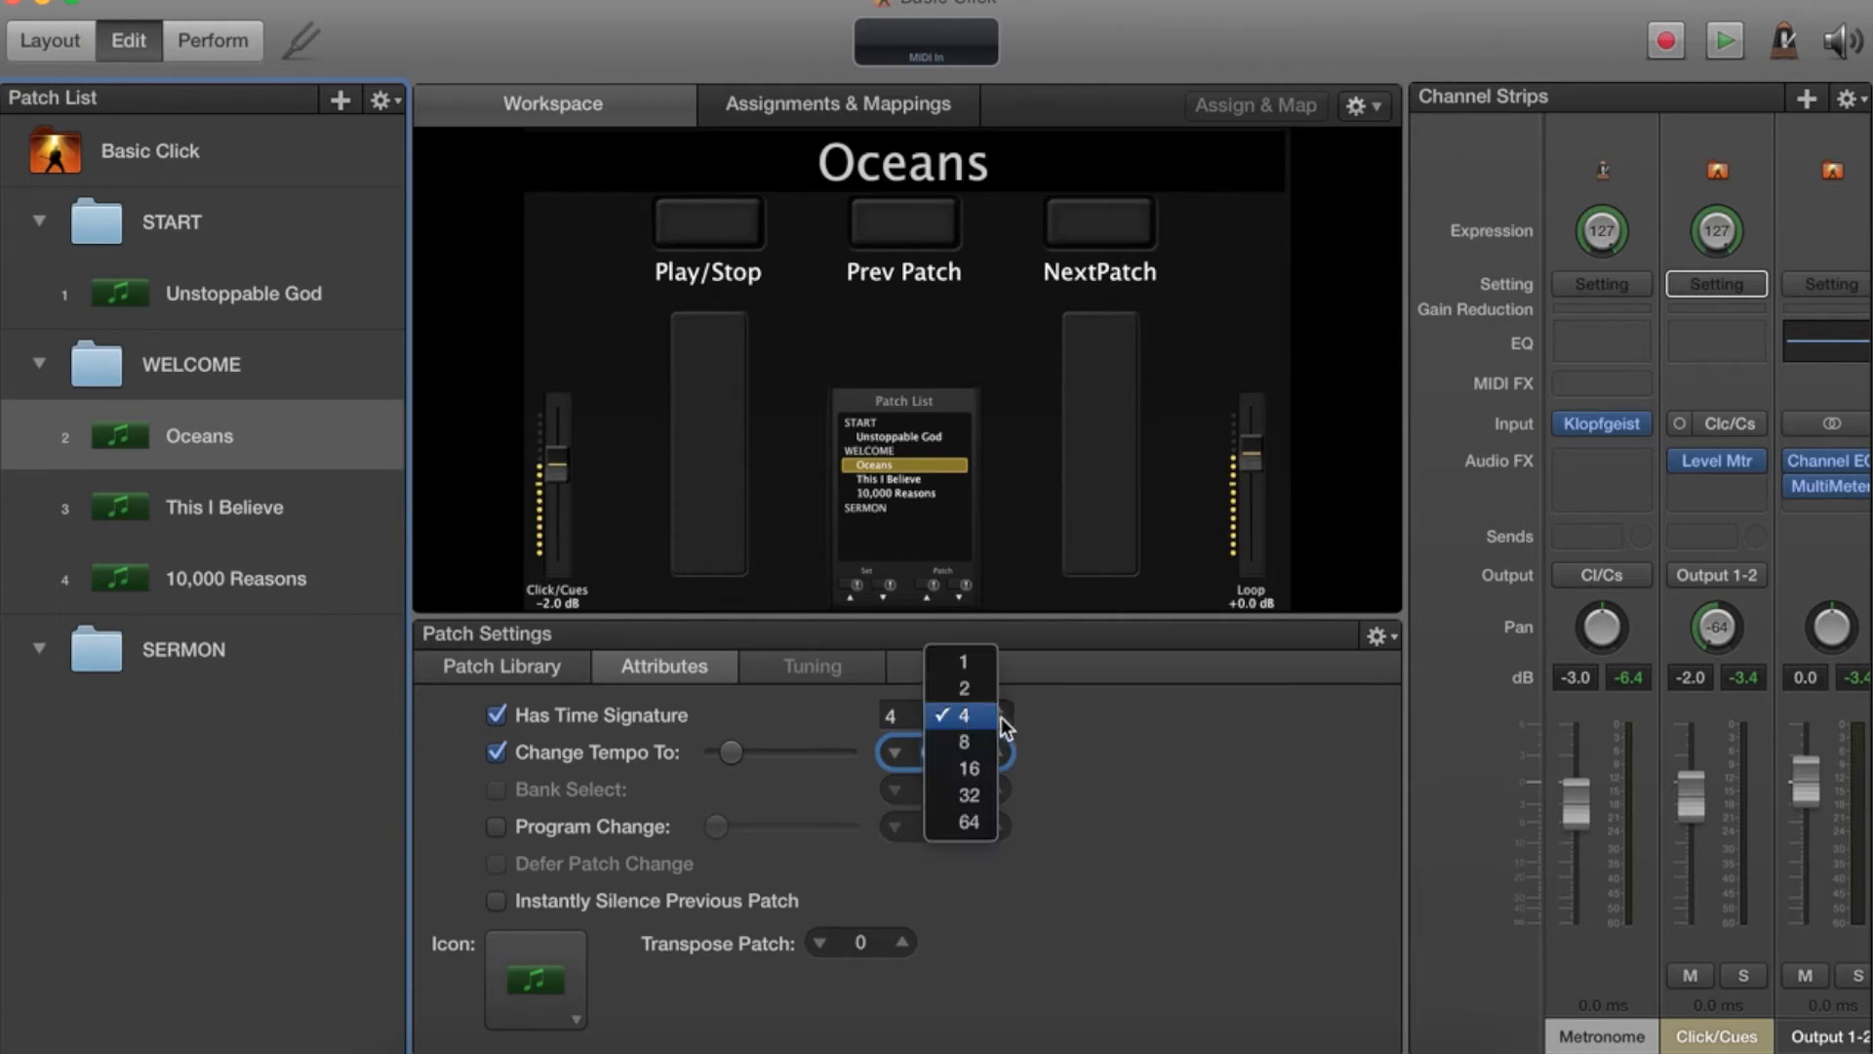
left_click(981, 749)
left_click(907, 719)
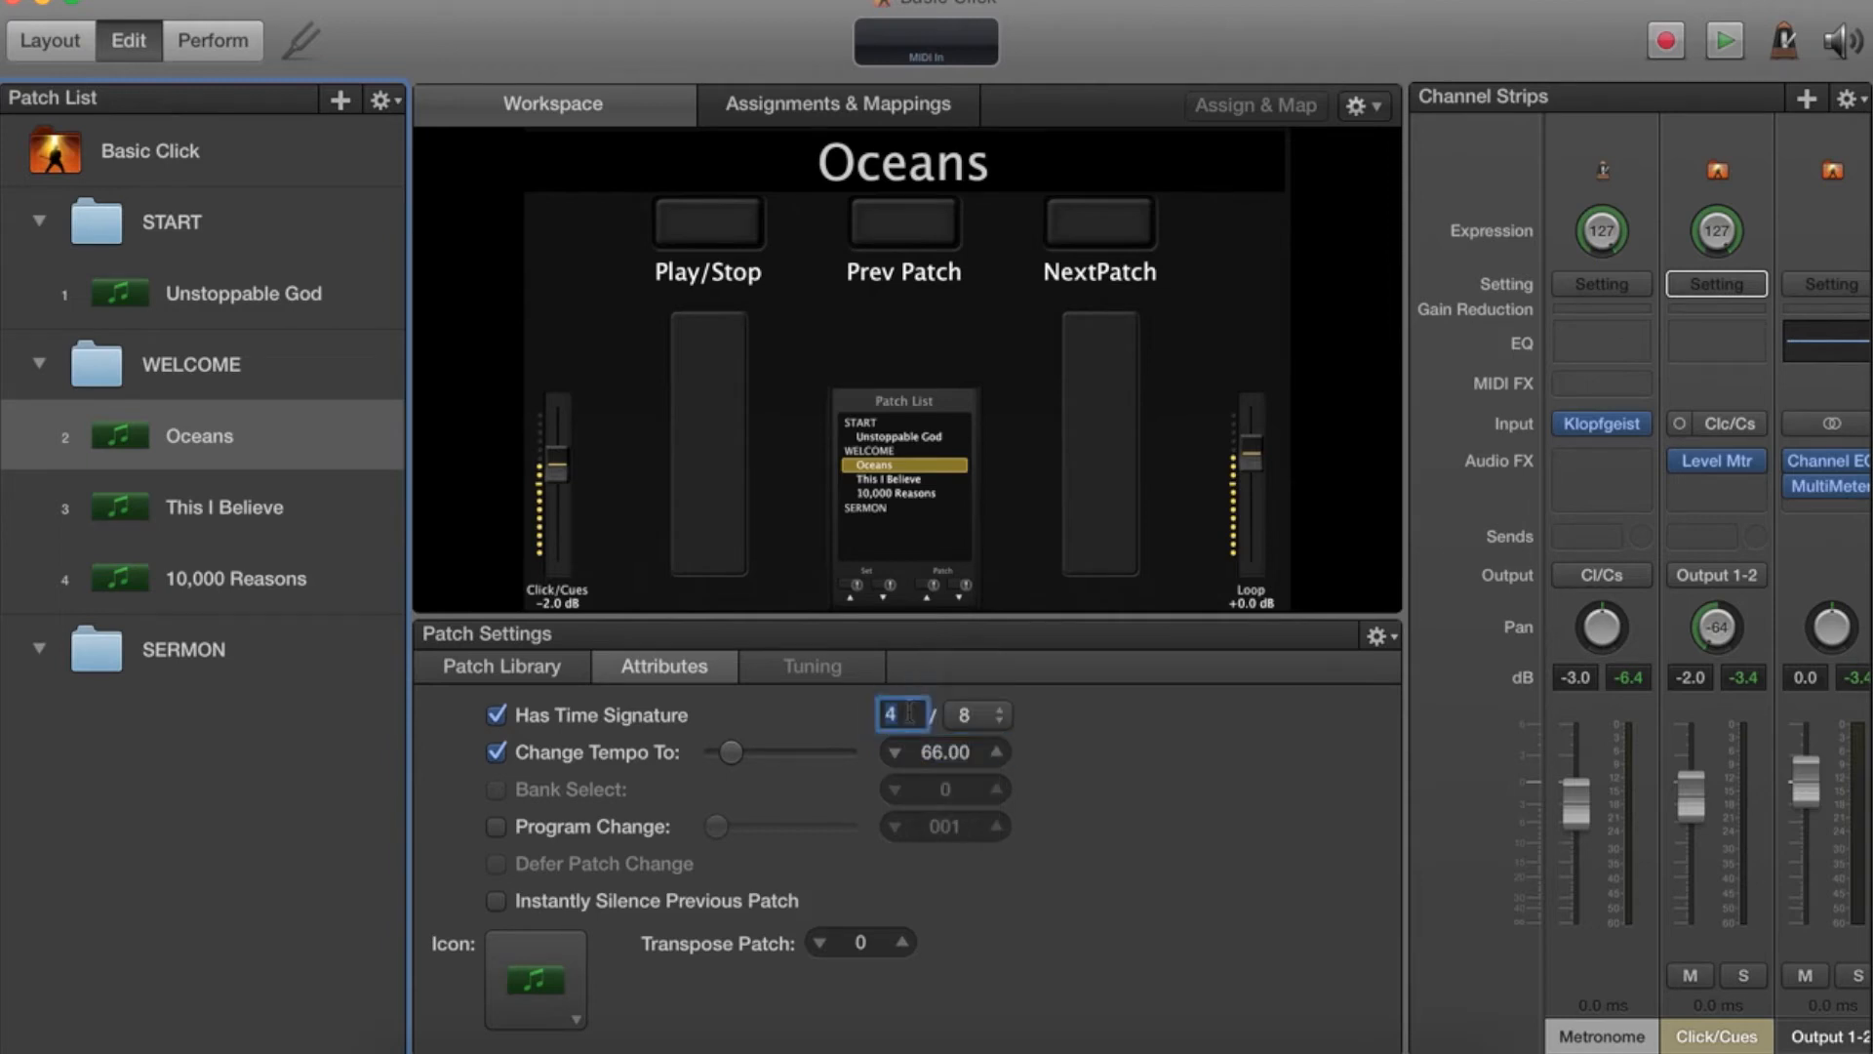
type("2")
key("Return")
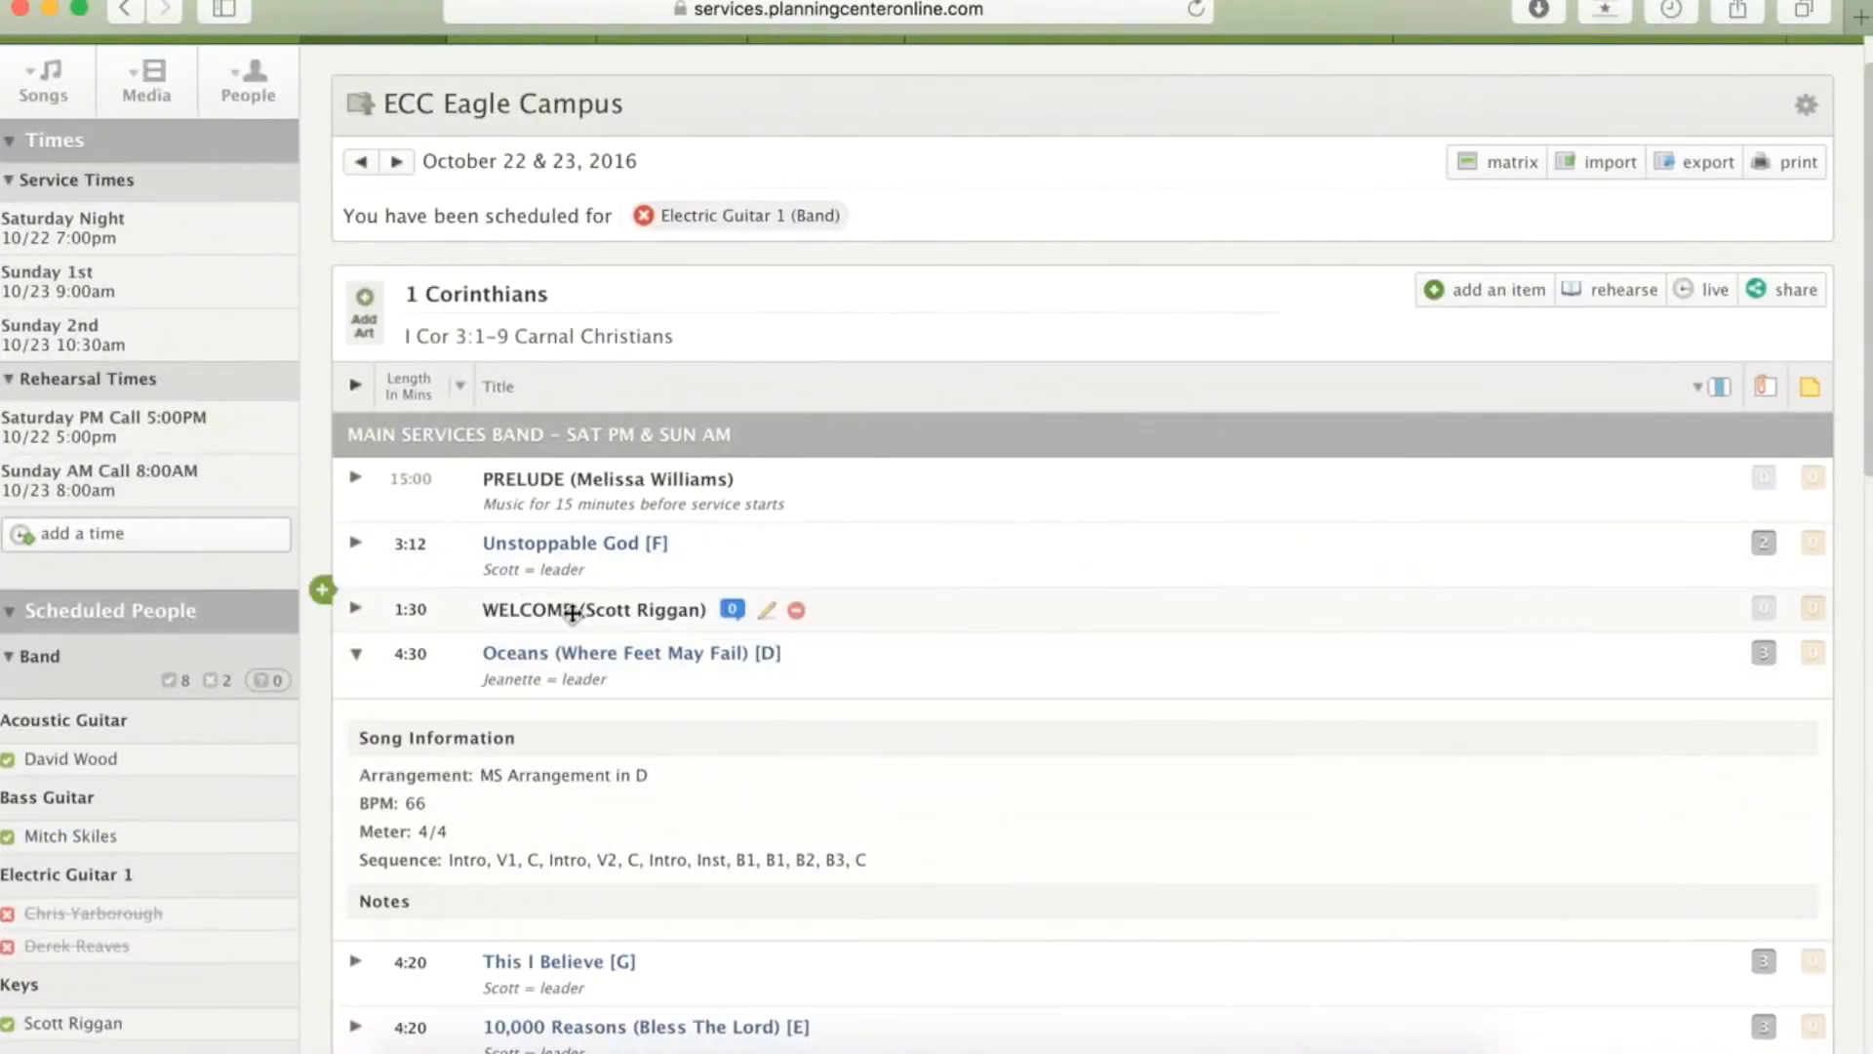
Check This I Believe's song information in Planning Center Services, then disable its patch's program change and enable its time signature and tempo change.
left_click(357, 655)
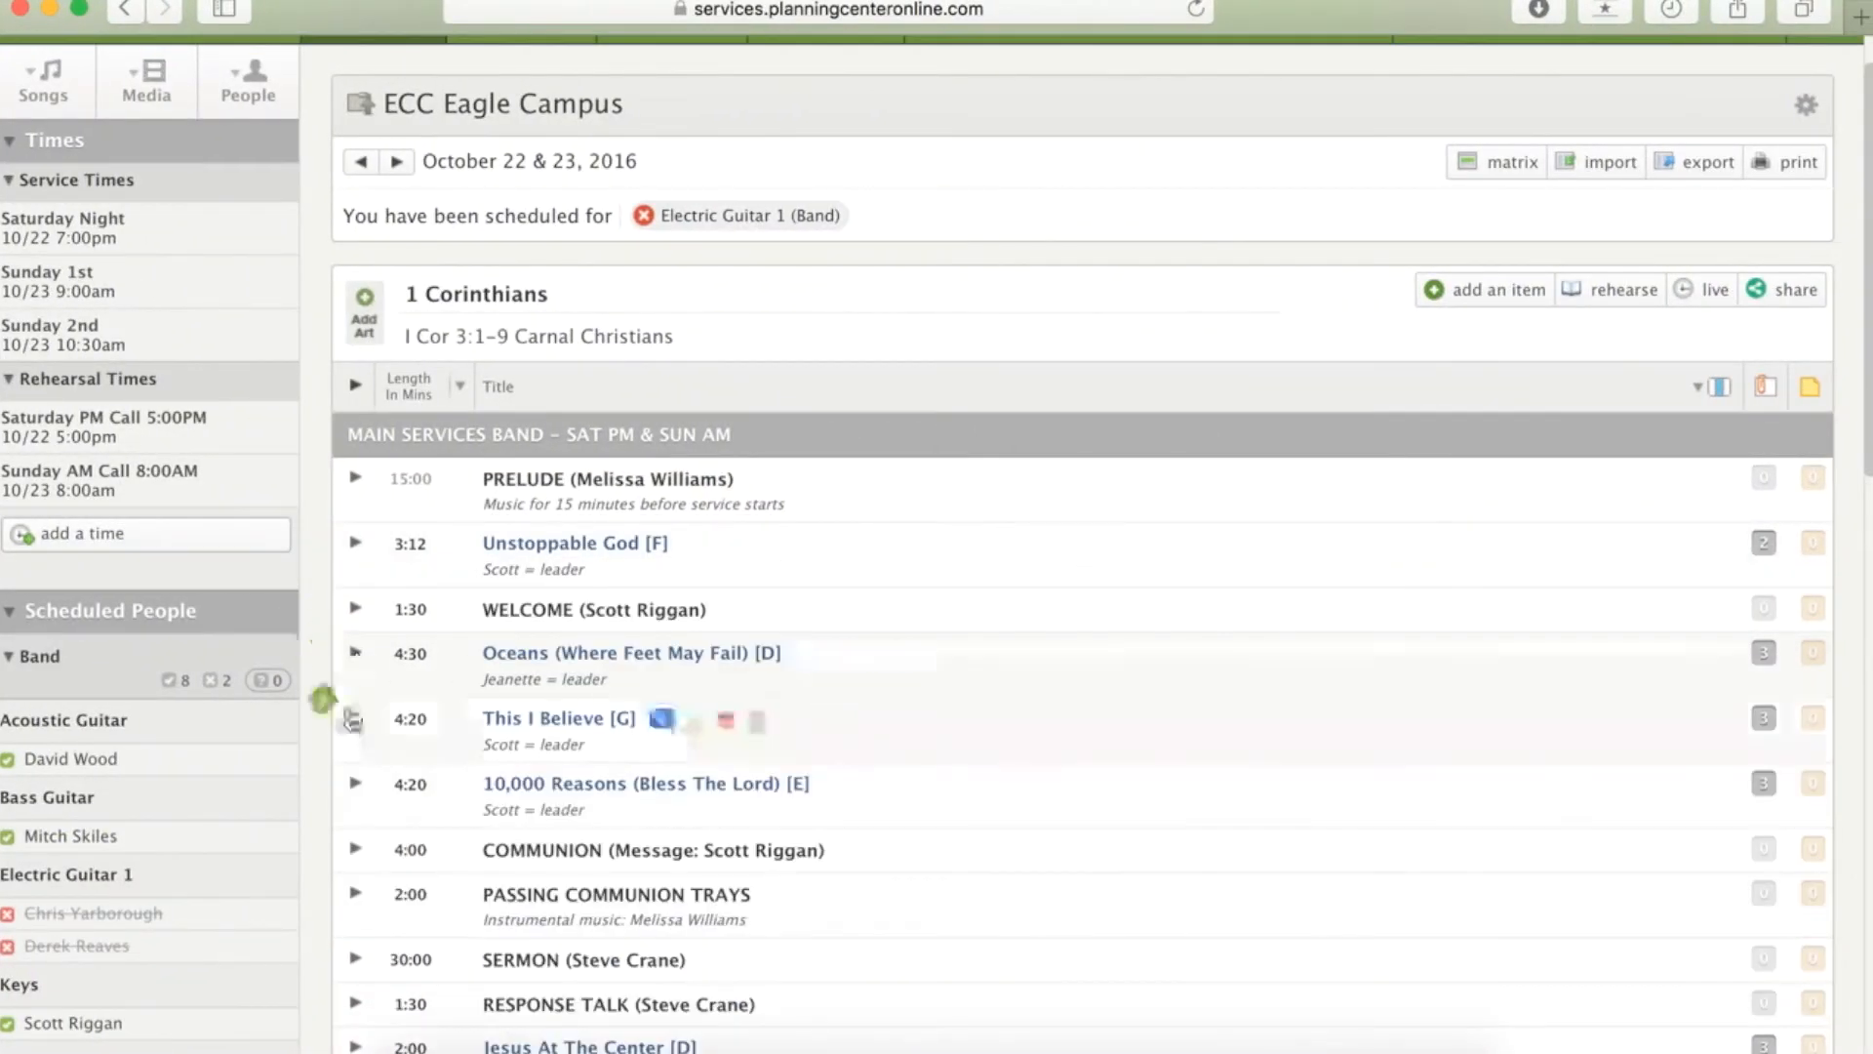
left_click(359, 719)
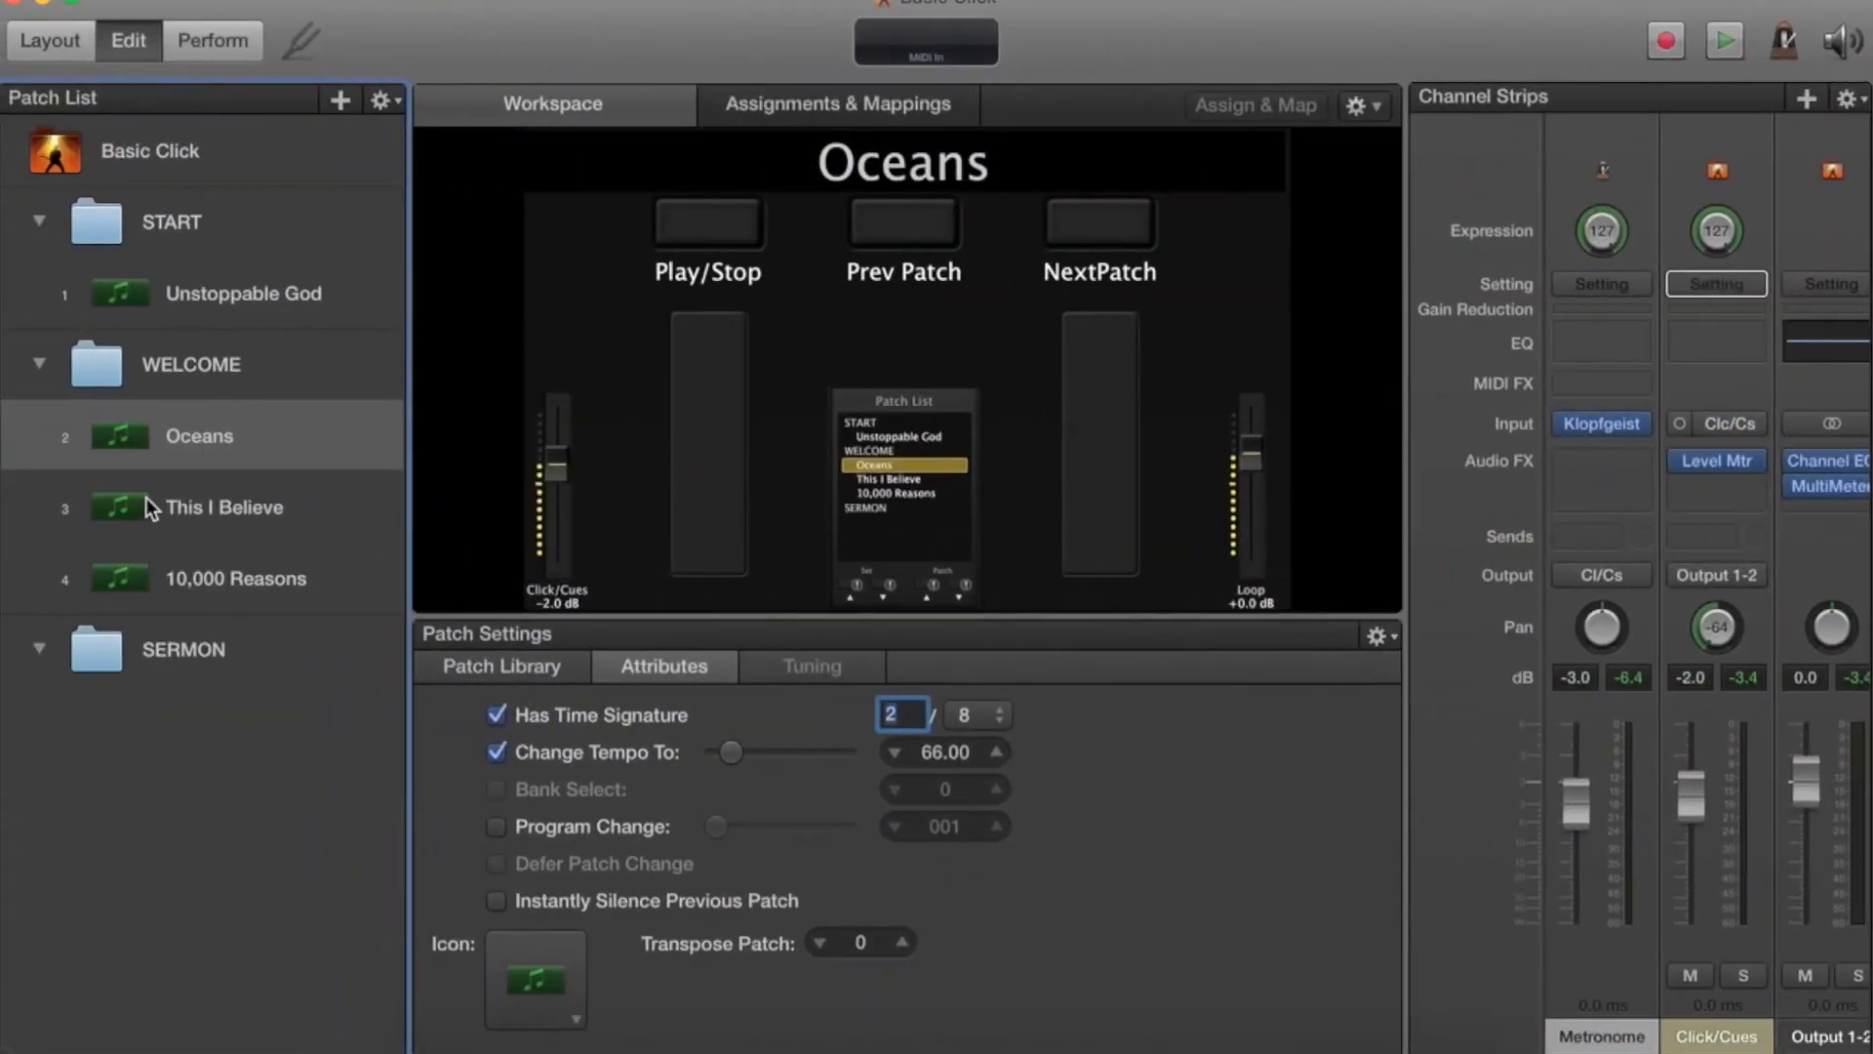
left_click(147, 506)
left_click(496, 826)
left_click(497, 716)
left_click(496, 751)
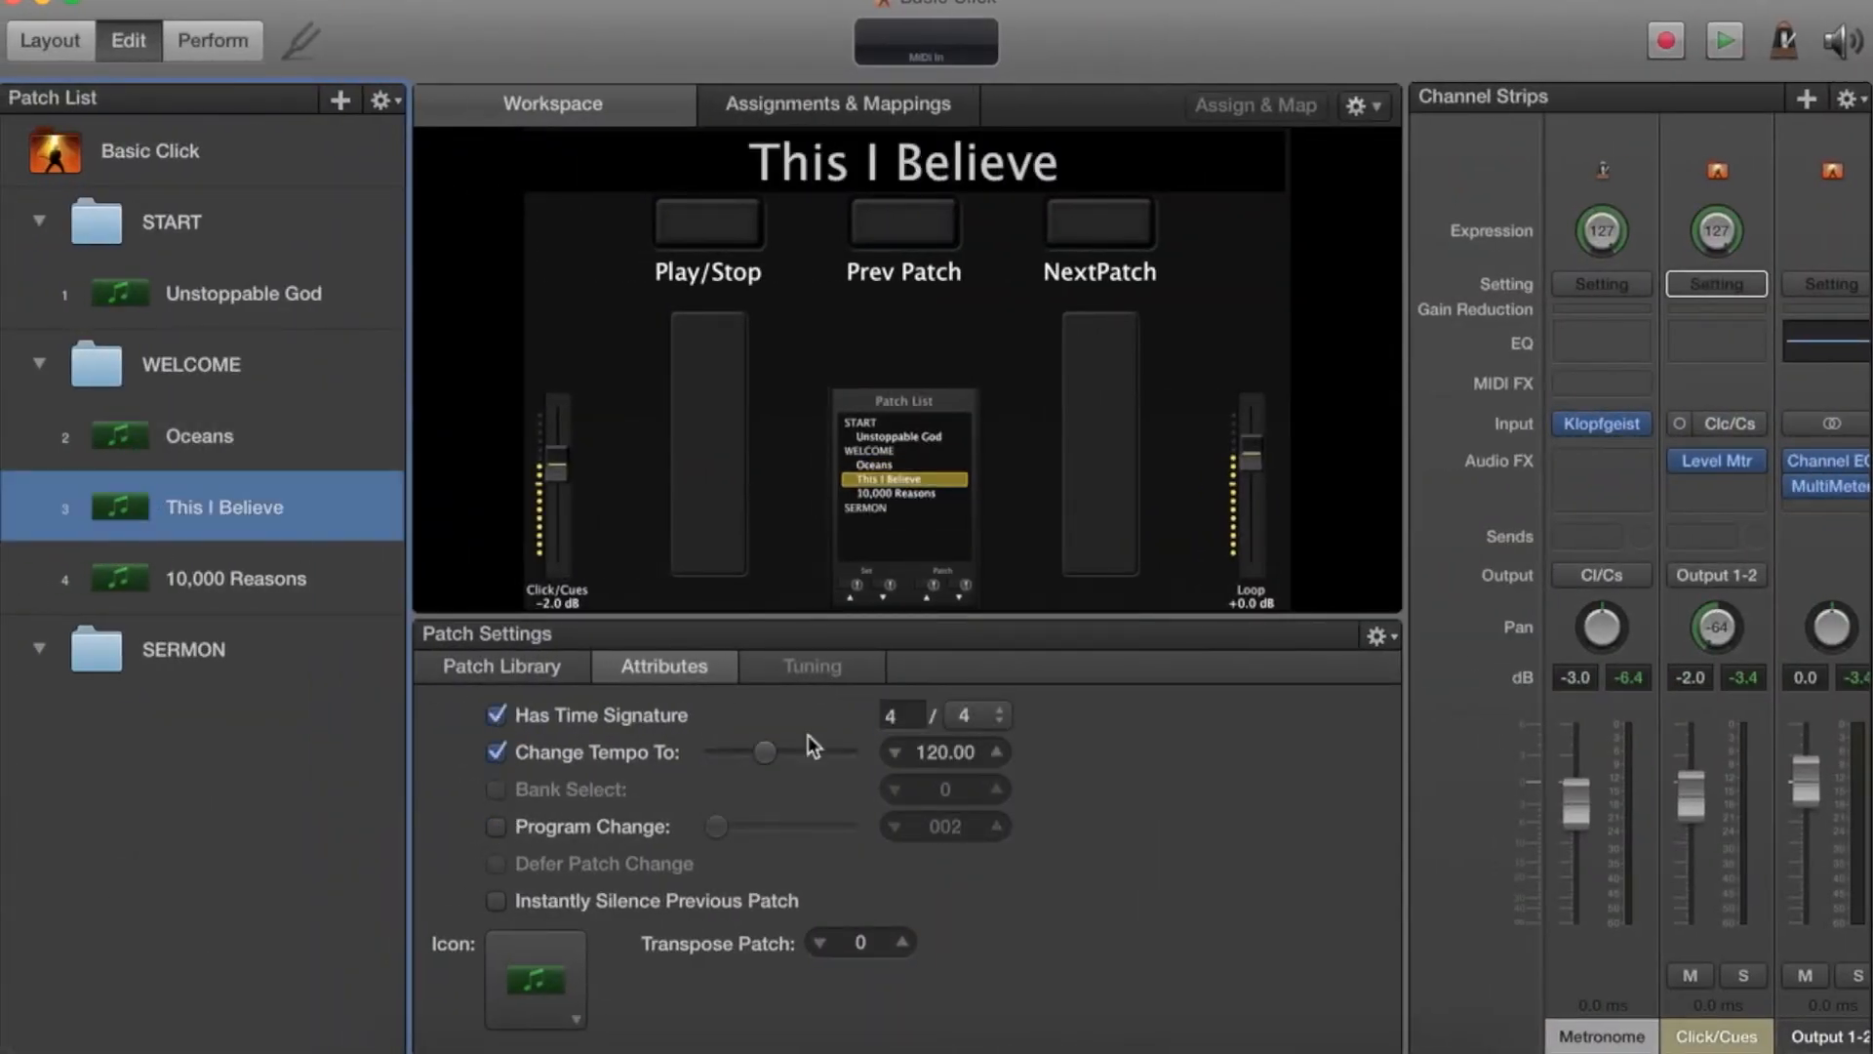
Set the This I Believe patch to a tempo of 71 and a 2/8 time signature.
double_click(939, 756)
type("71")
key("Return")
left_click(995, 719)
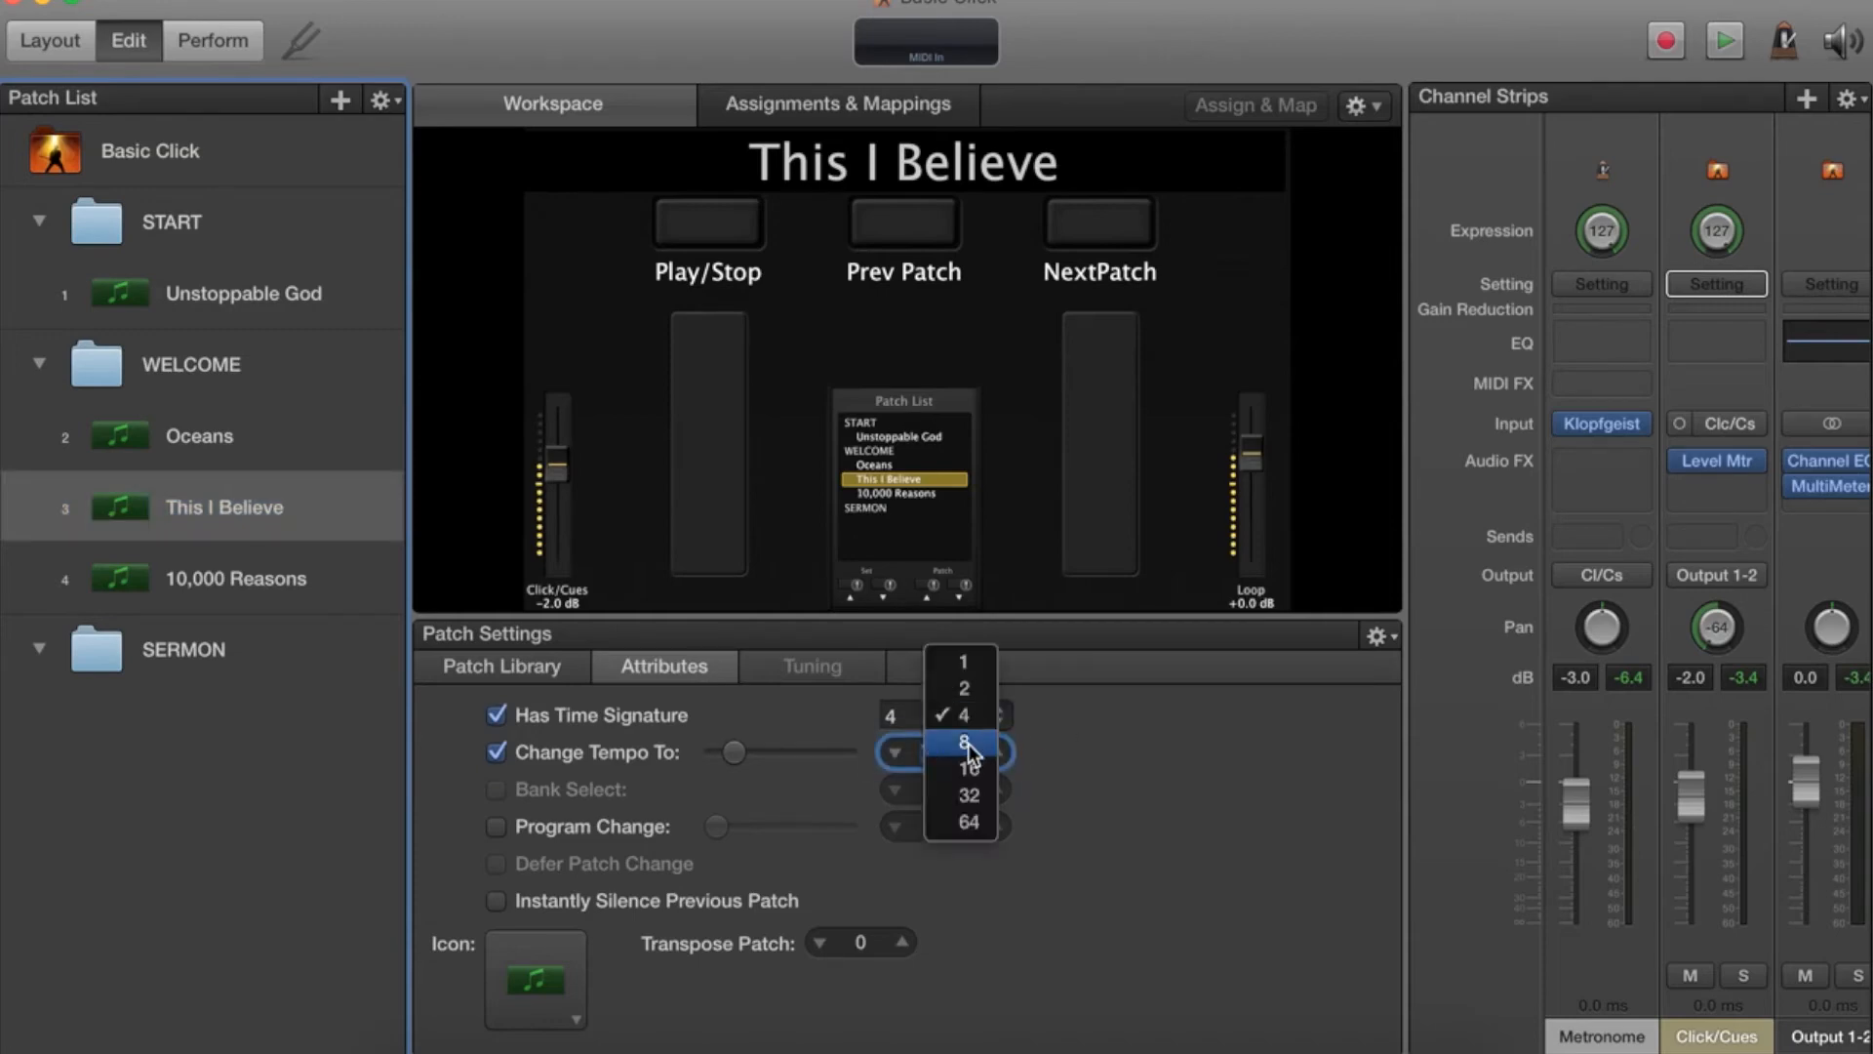
left_click(966, 743)
double_click(892, 716)
type("2")
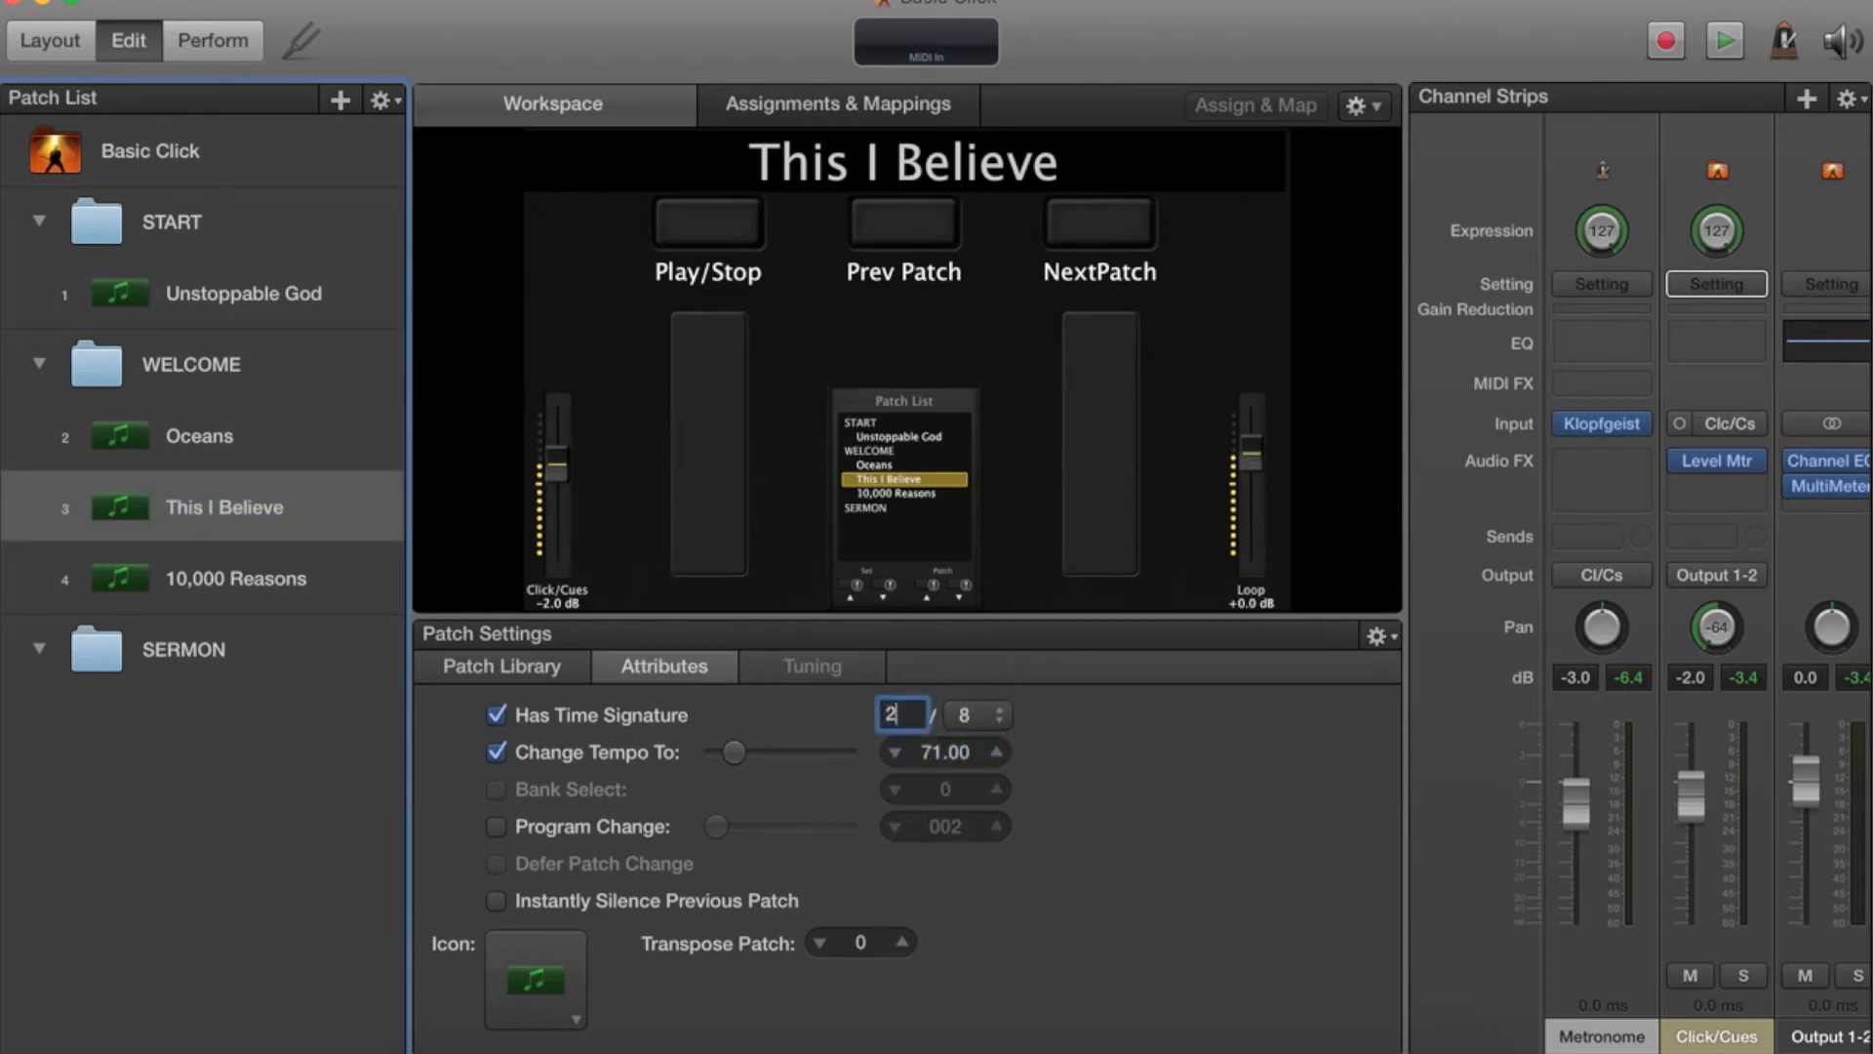
Check 10,000 Reasons' song information in Planning Center Services, then enable its patch's time signature and tempo change and disable its program change.
left_click(148, 582)
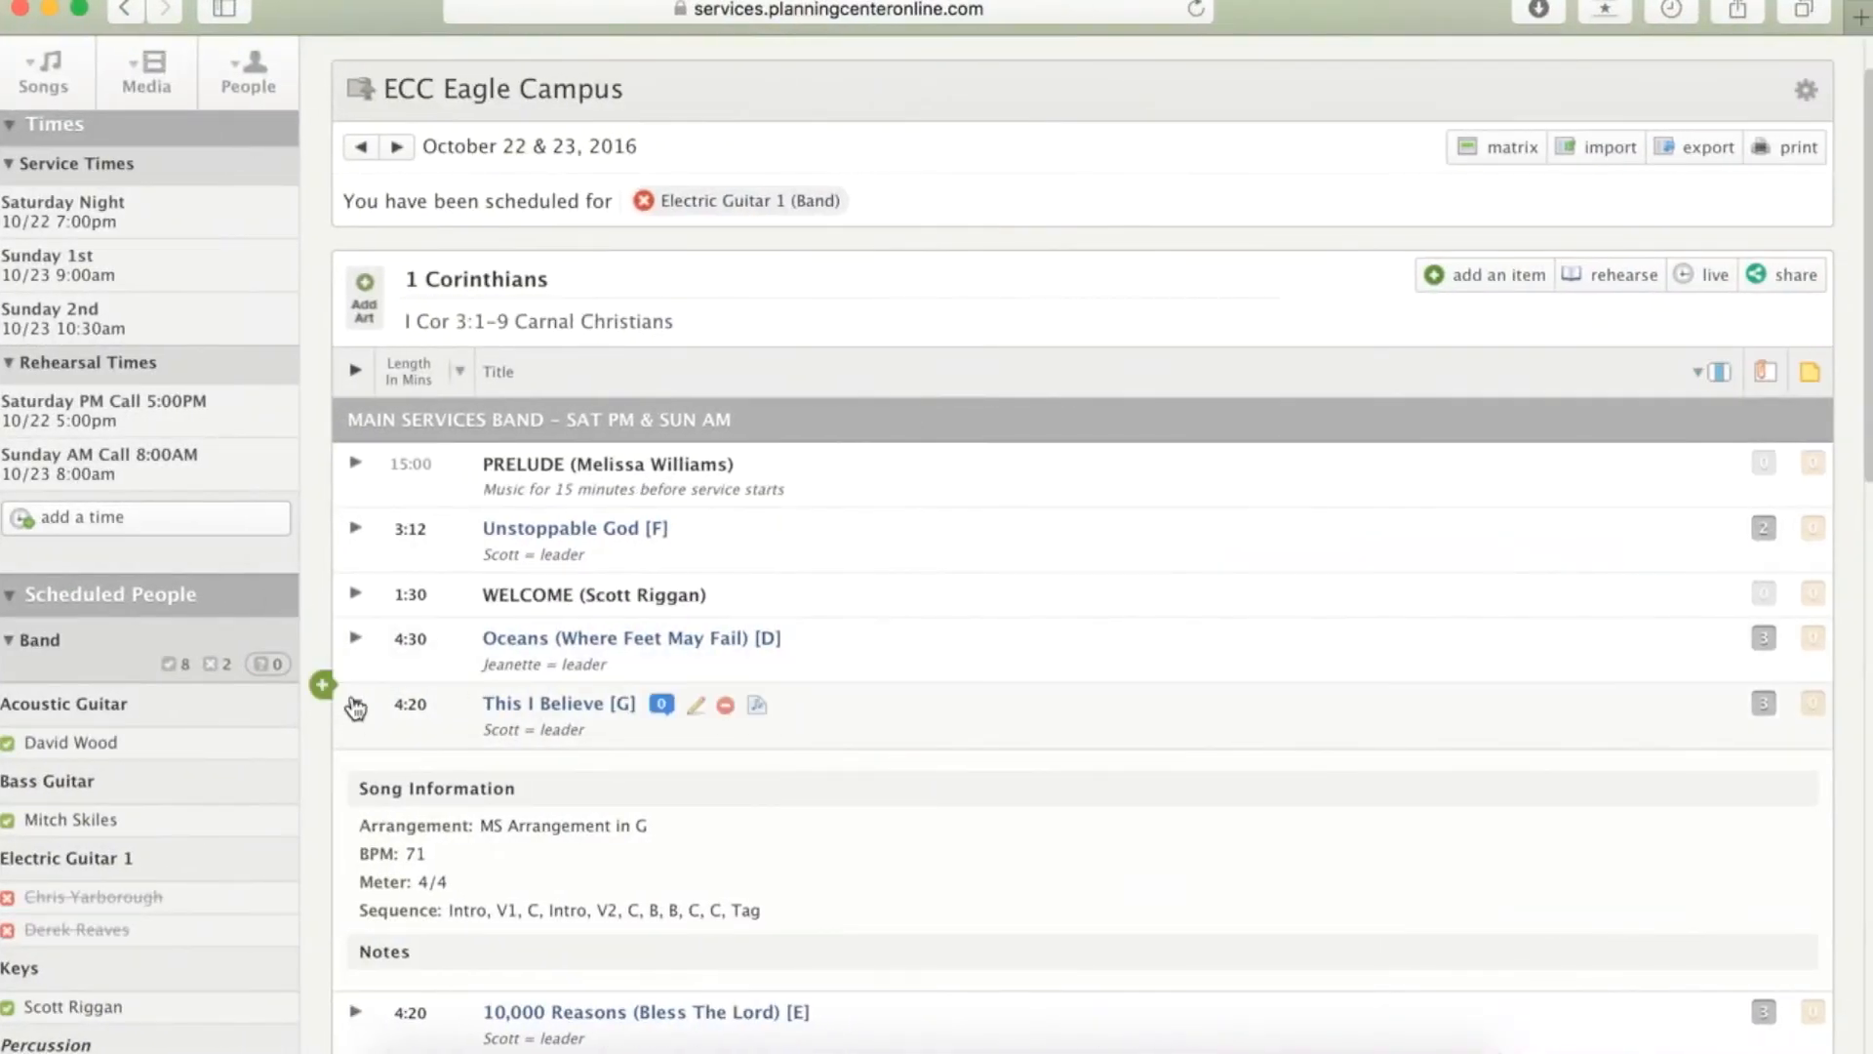
left_click(356, 703)
left_click(357, 770)
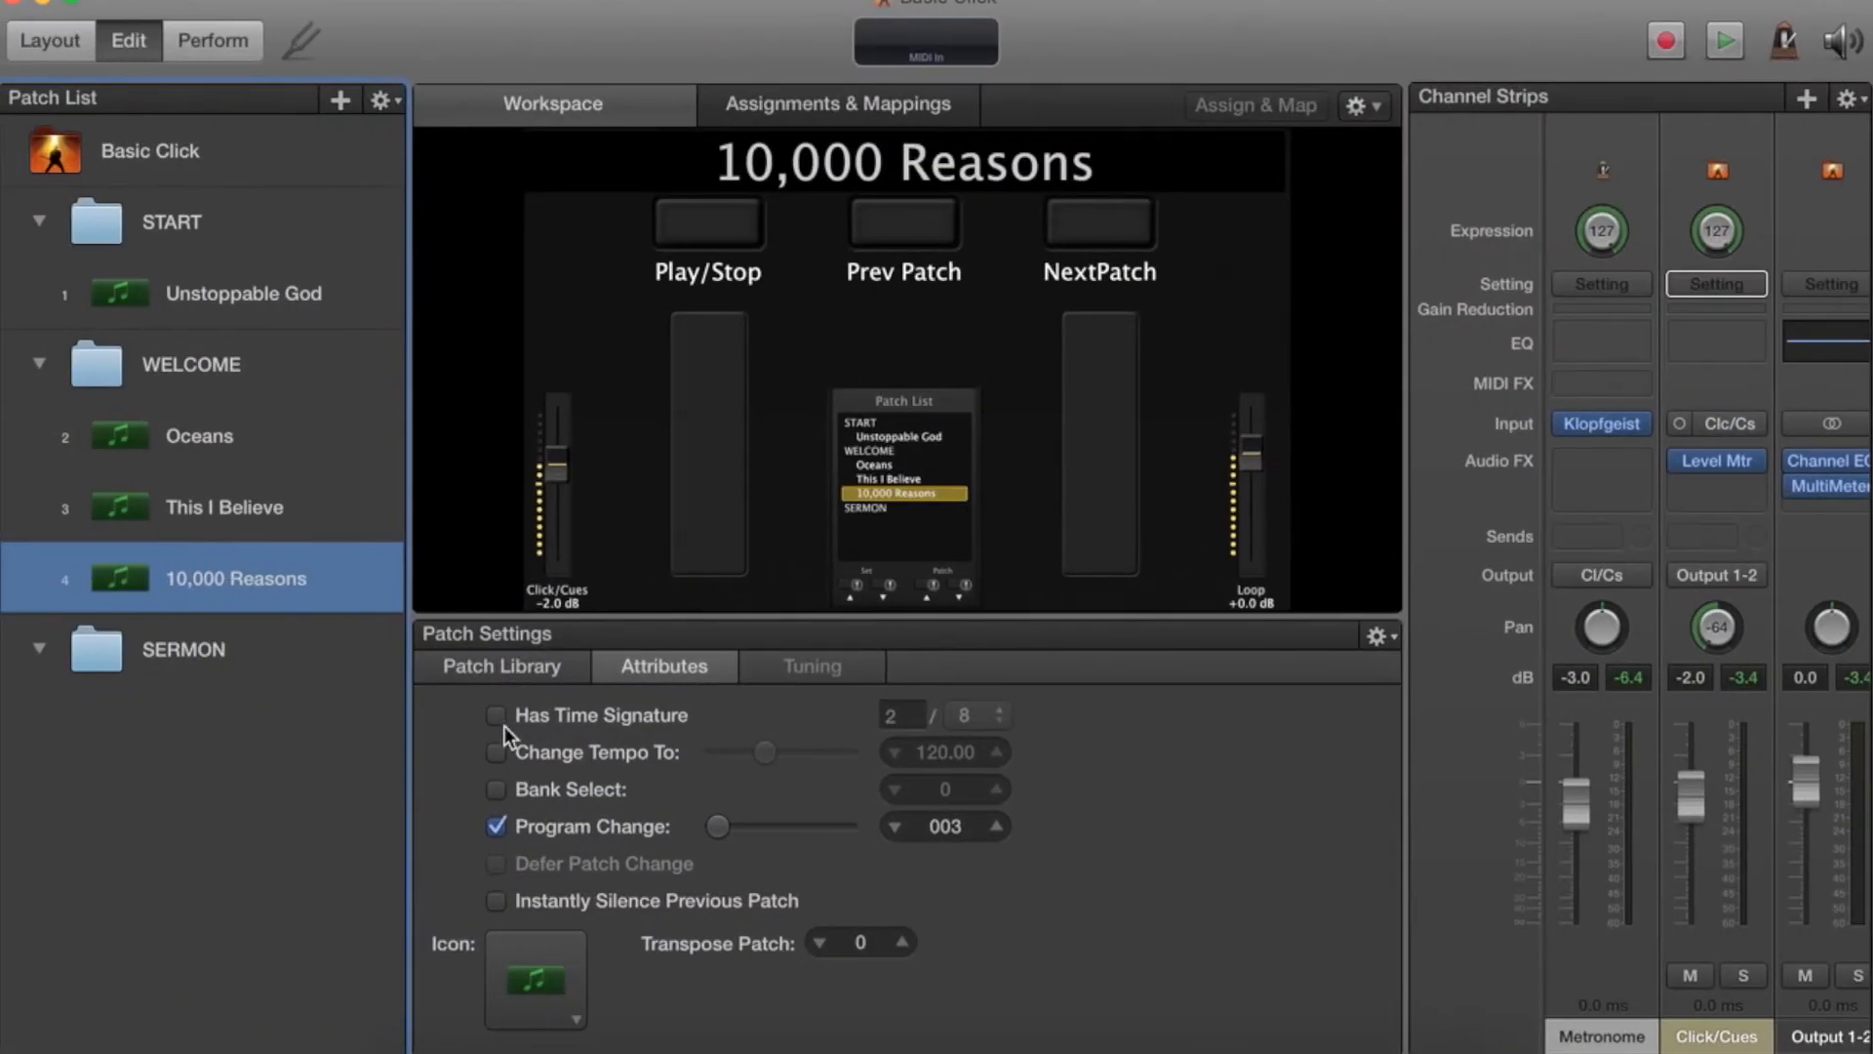
left_click(495, 716)
left_click(493, 751)
left_click(498, 826)
Set the 10,000 Reasons patch to a tempo of 72 and a 2/8 time signature.
double_click(938, 756)
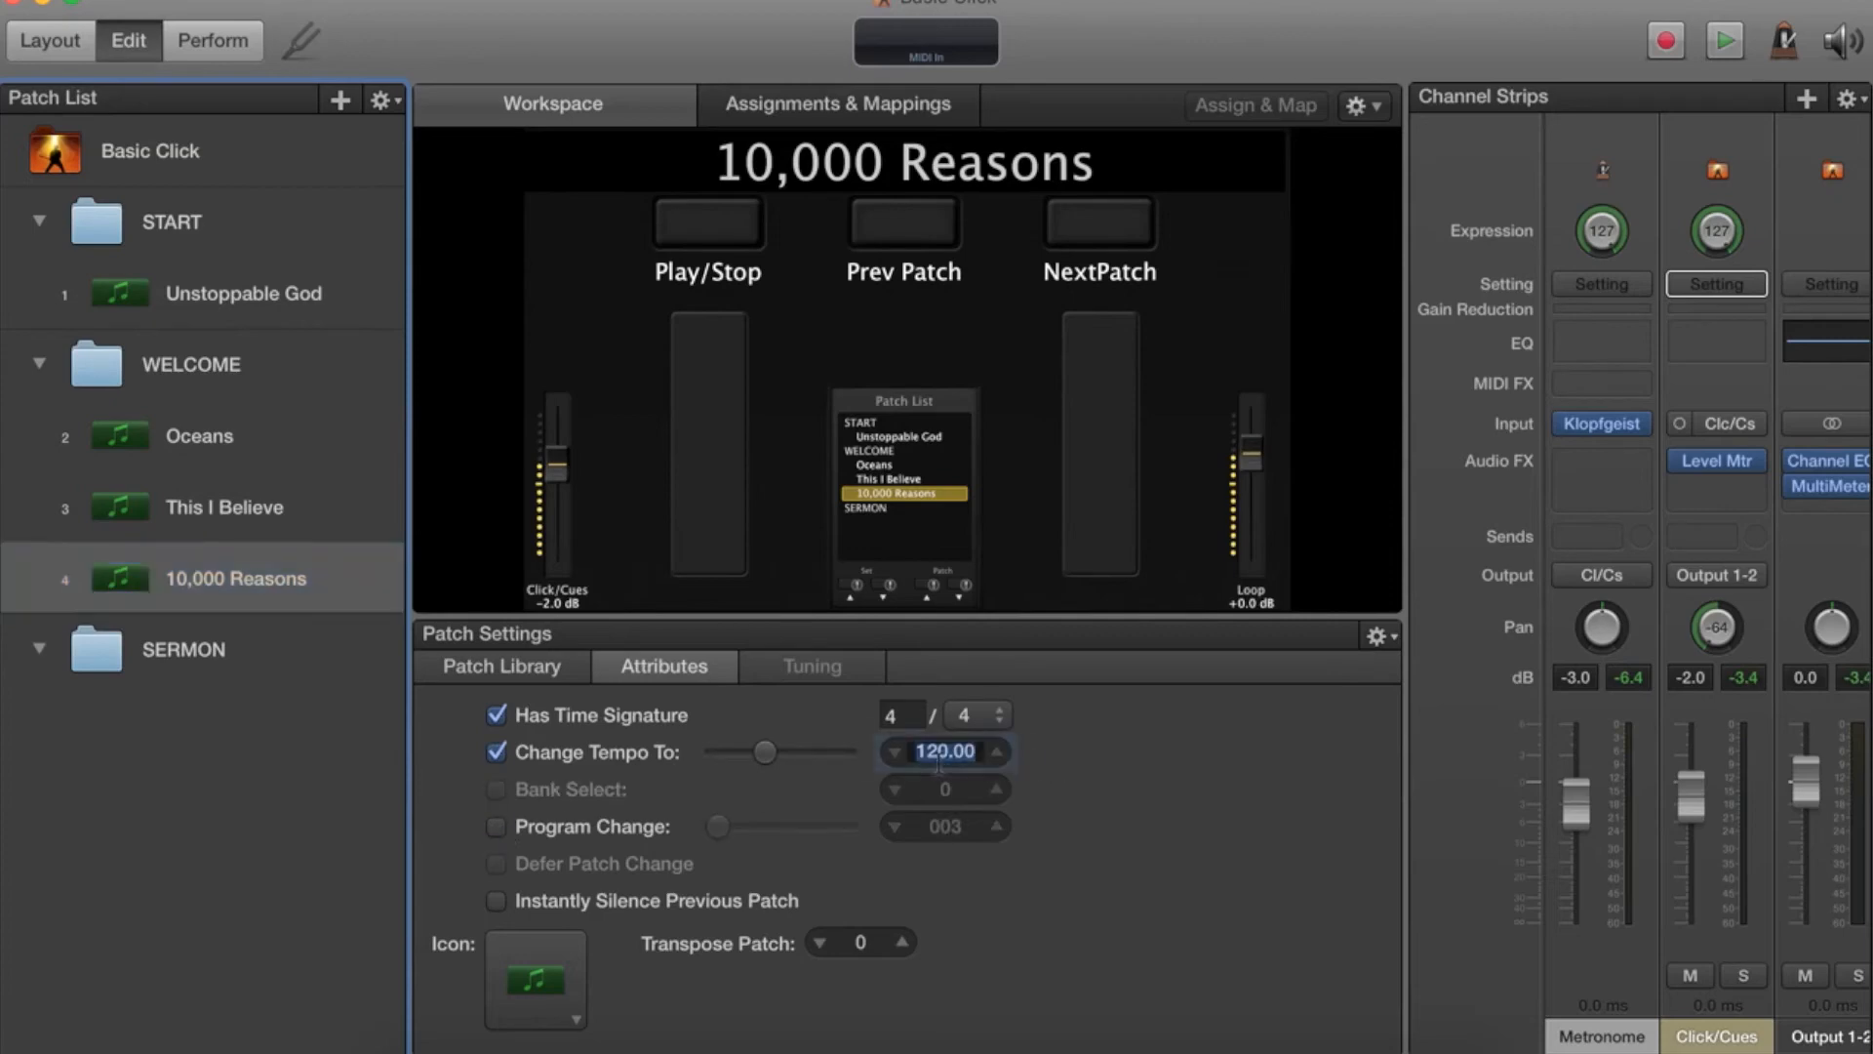
type("72")
key("Return")
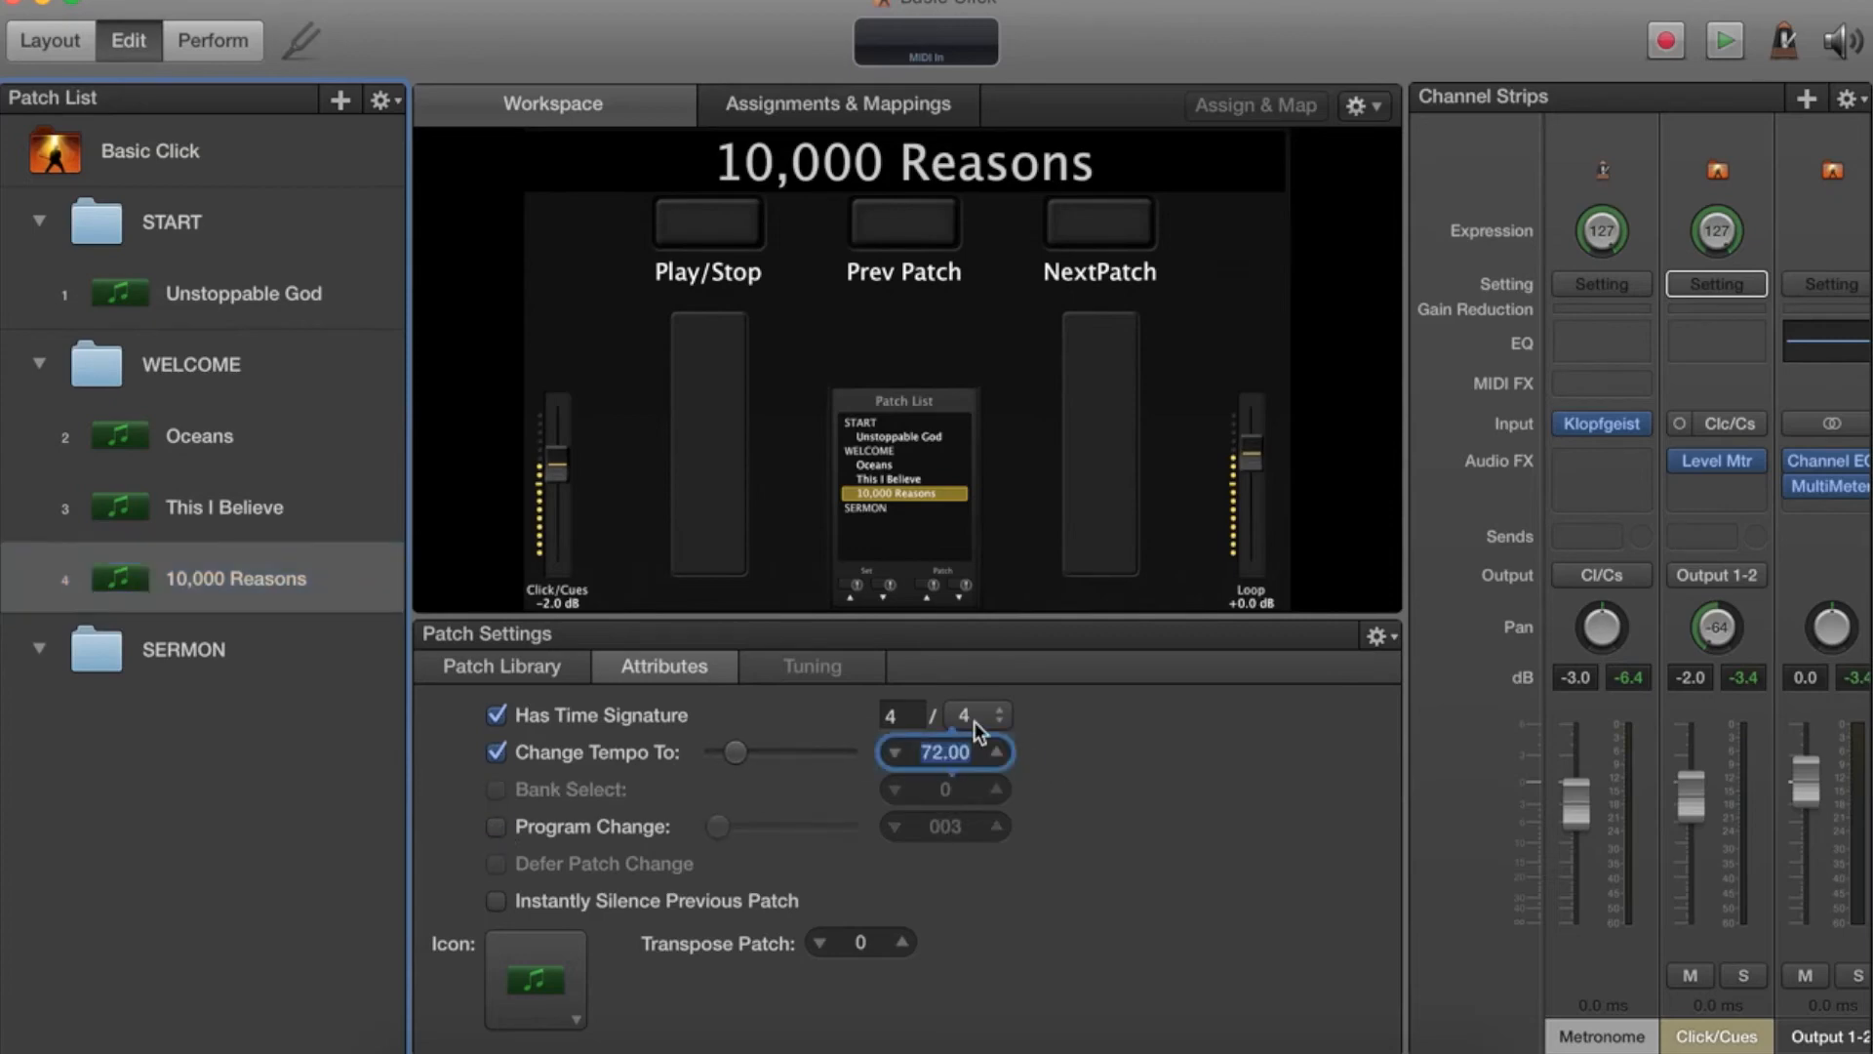
double_click(903, 717)
type("2")
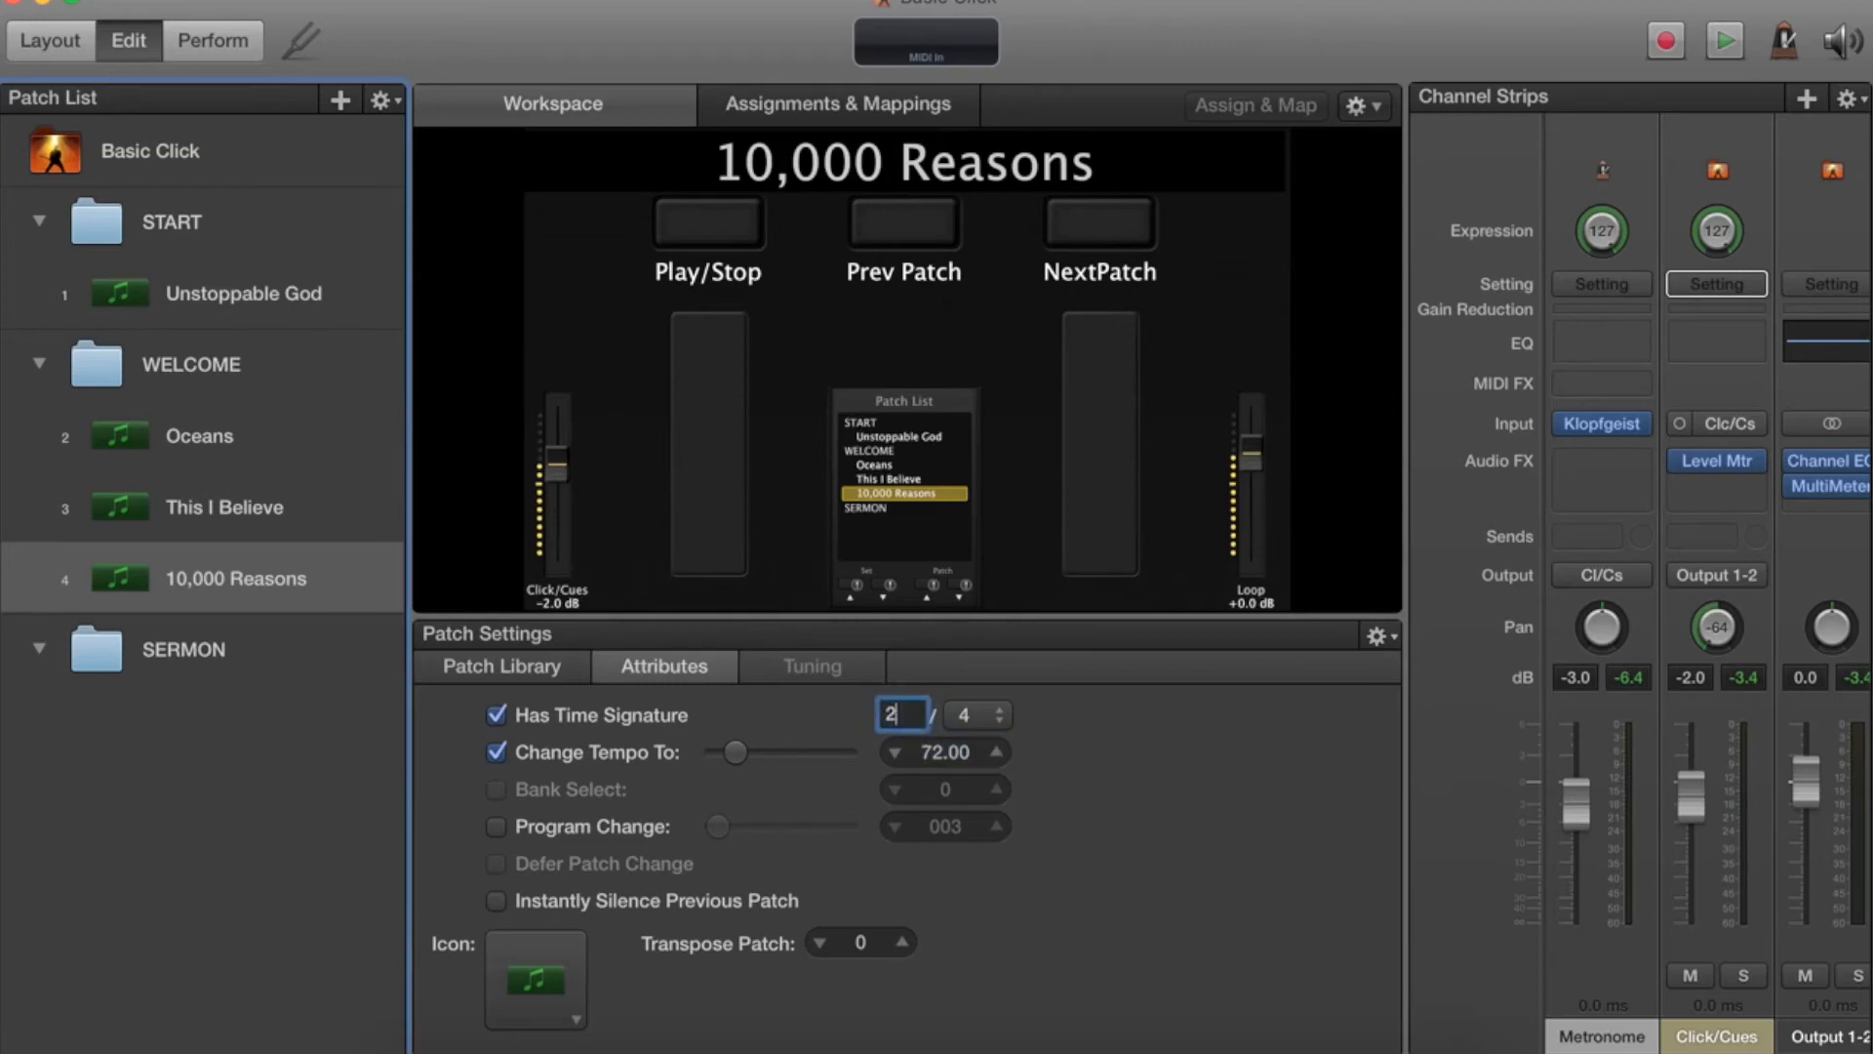
left_click(997, 716)
left_click(987, 739)
key("Return")
Select the Unstoppable God patch, turn on the metronome to hear its click during playback, and stop playback.
left_click(154, 291)
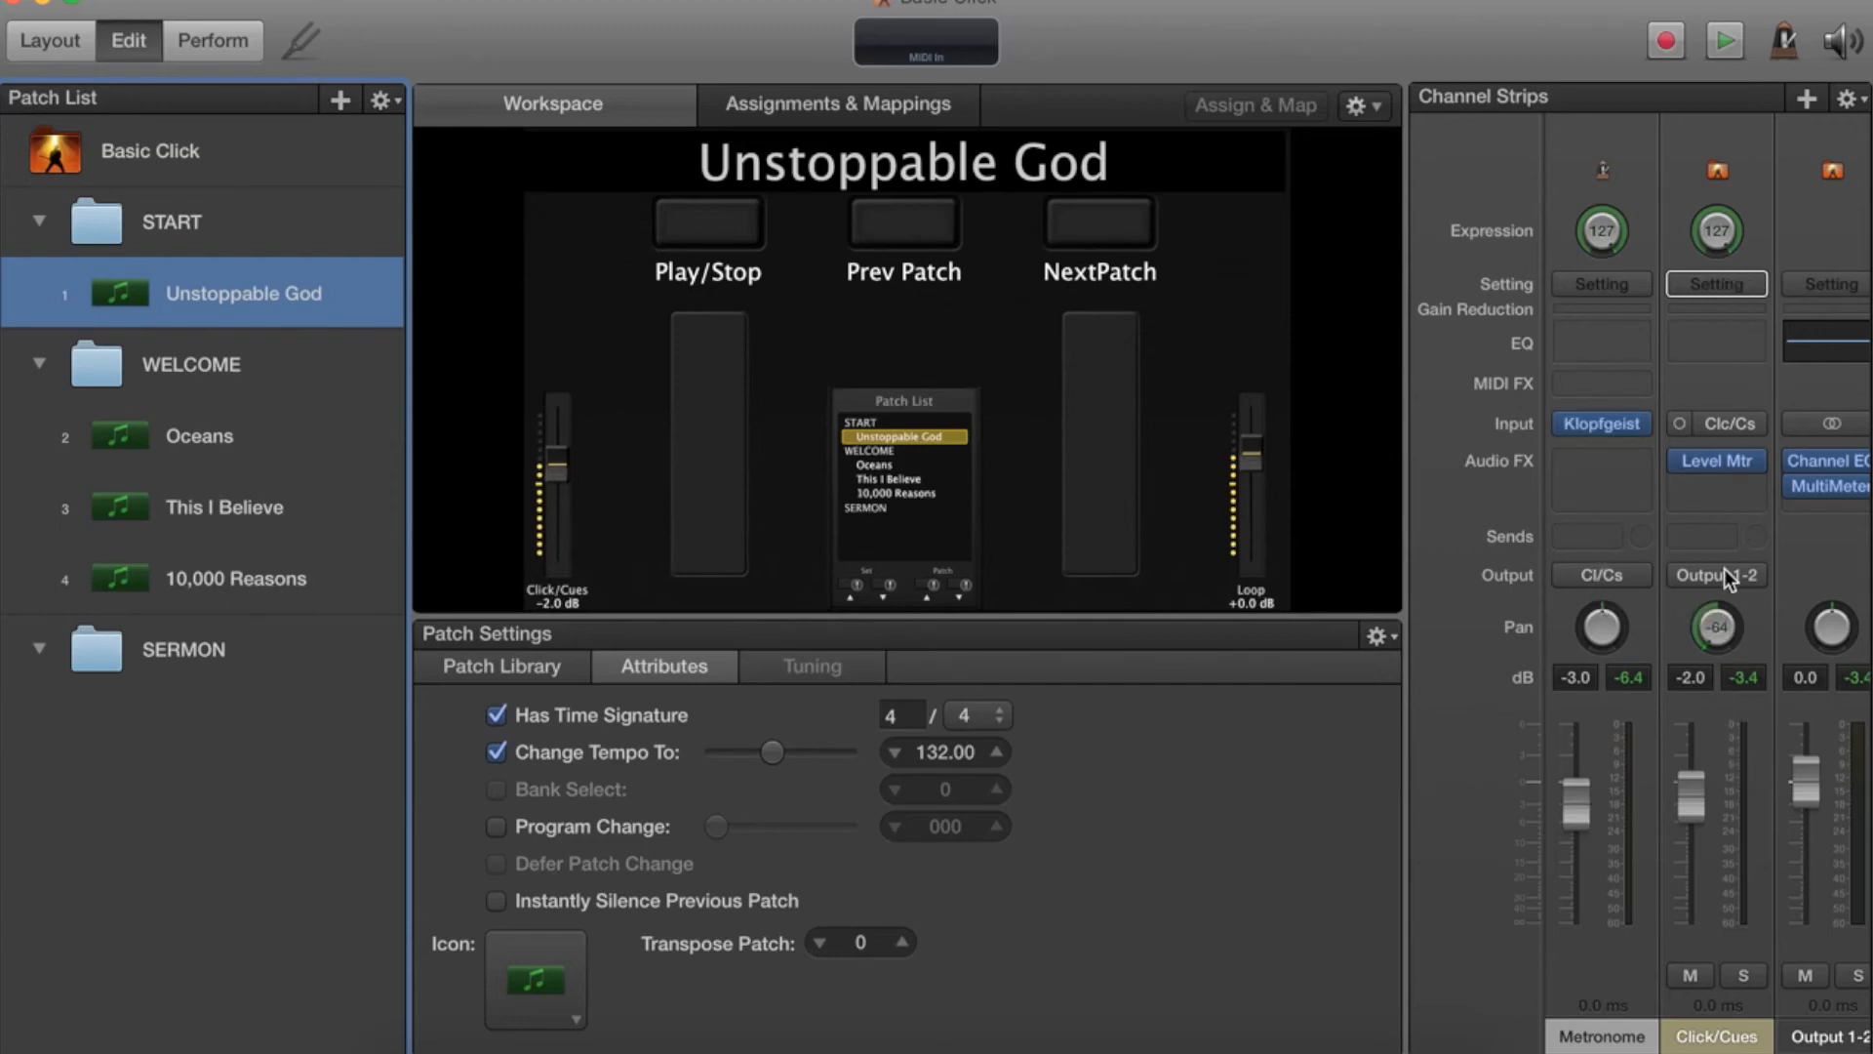
left_click(1719, 651)
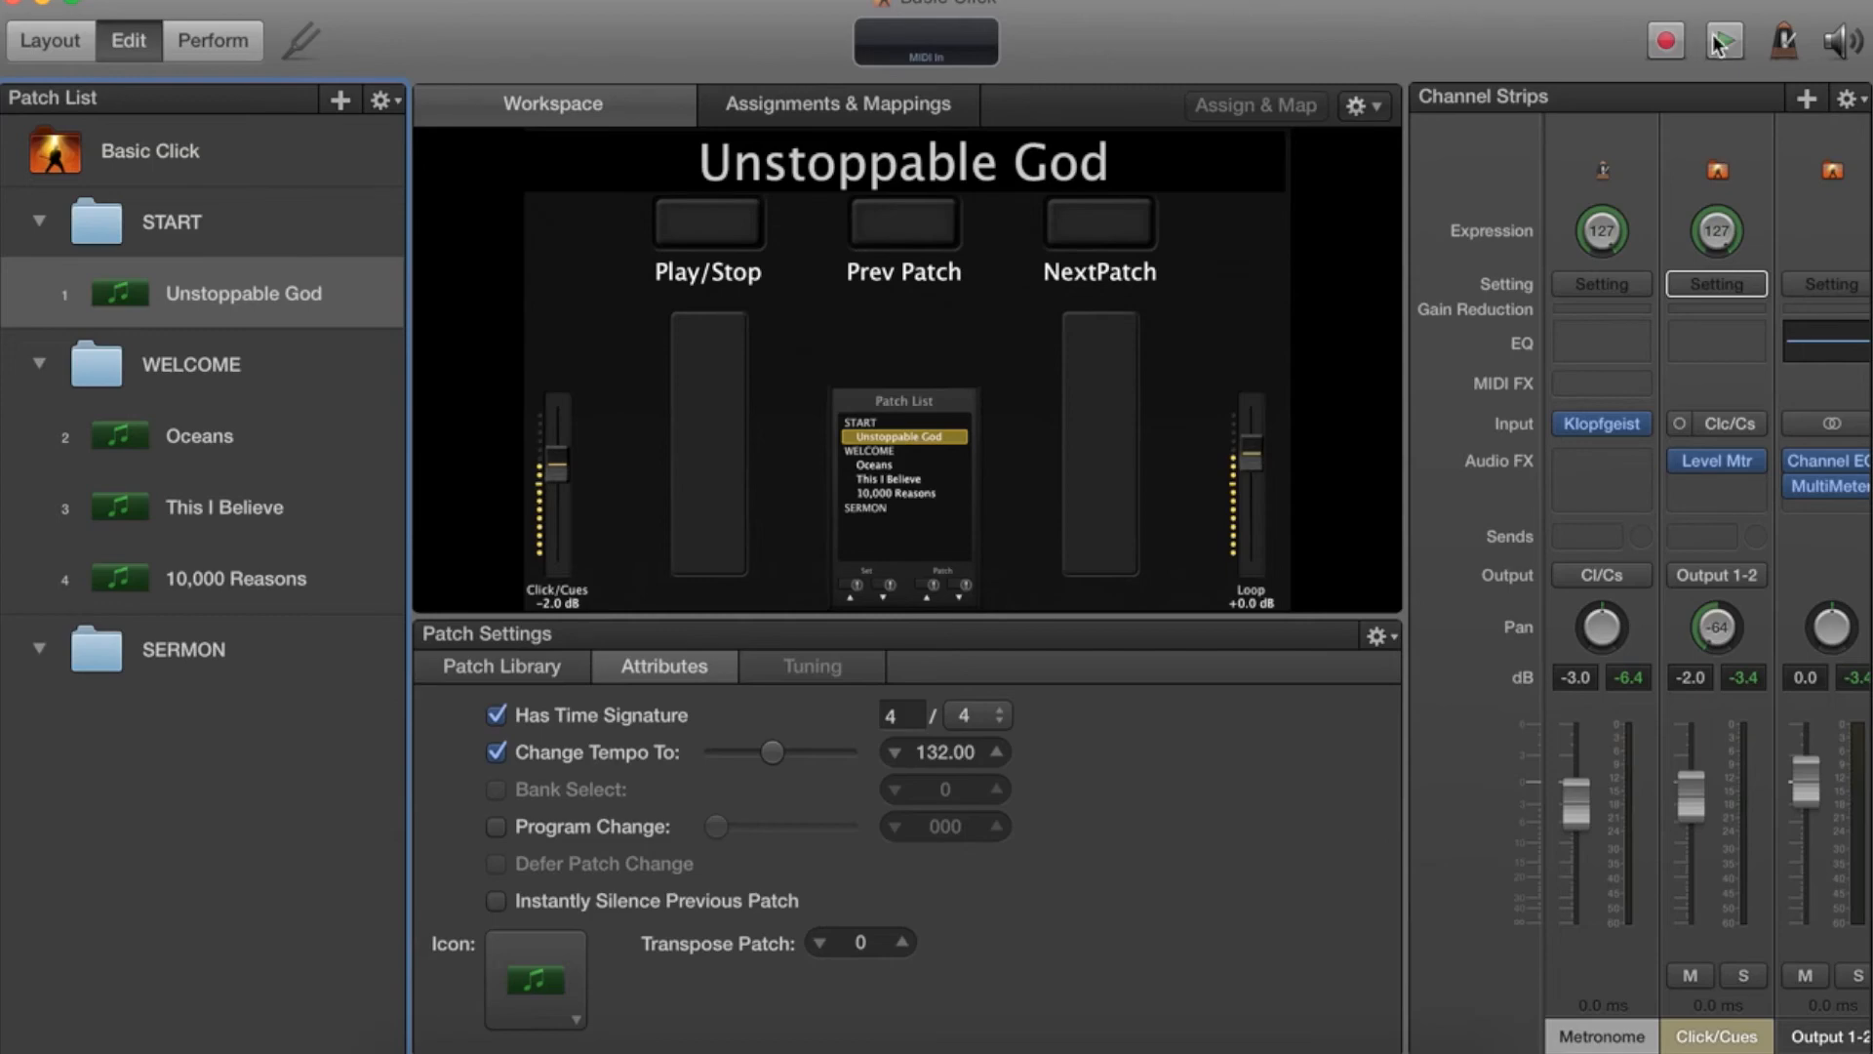
left_click(1783, 48)
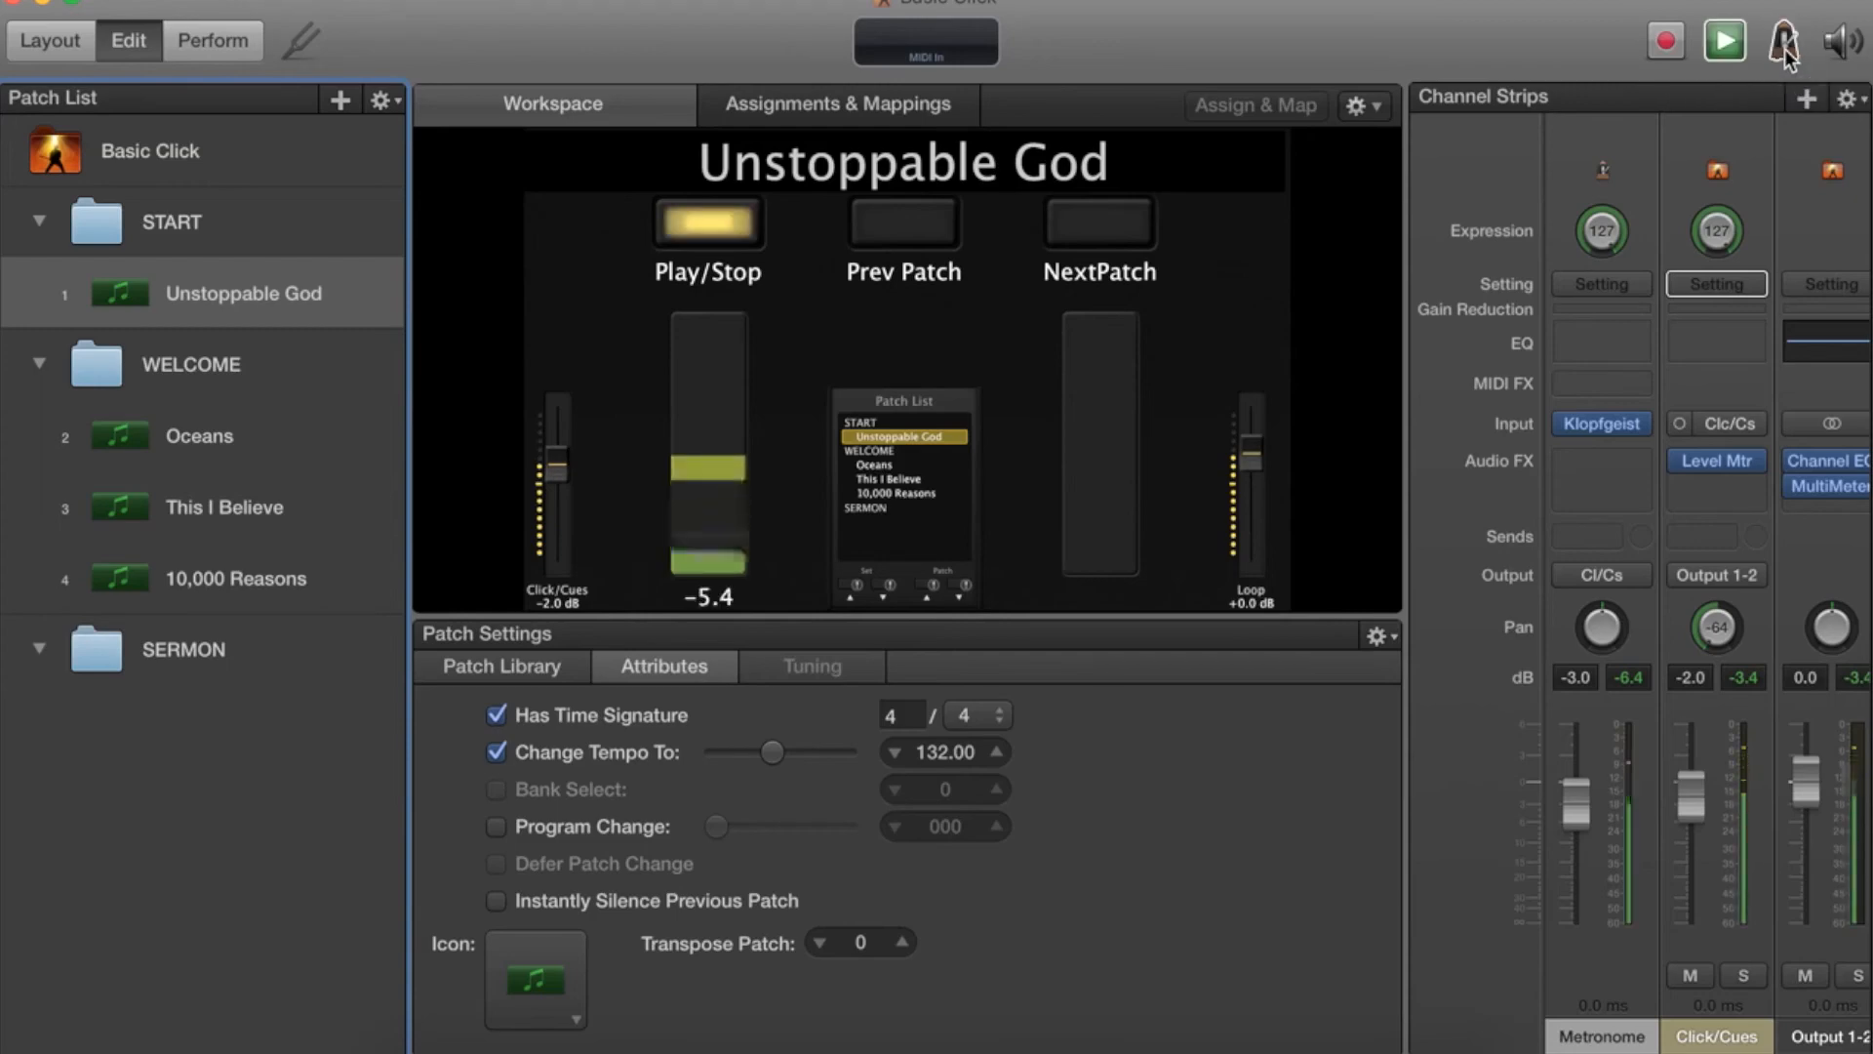
left_click(1727, 45)
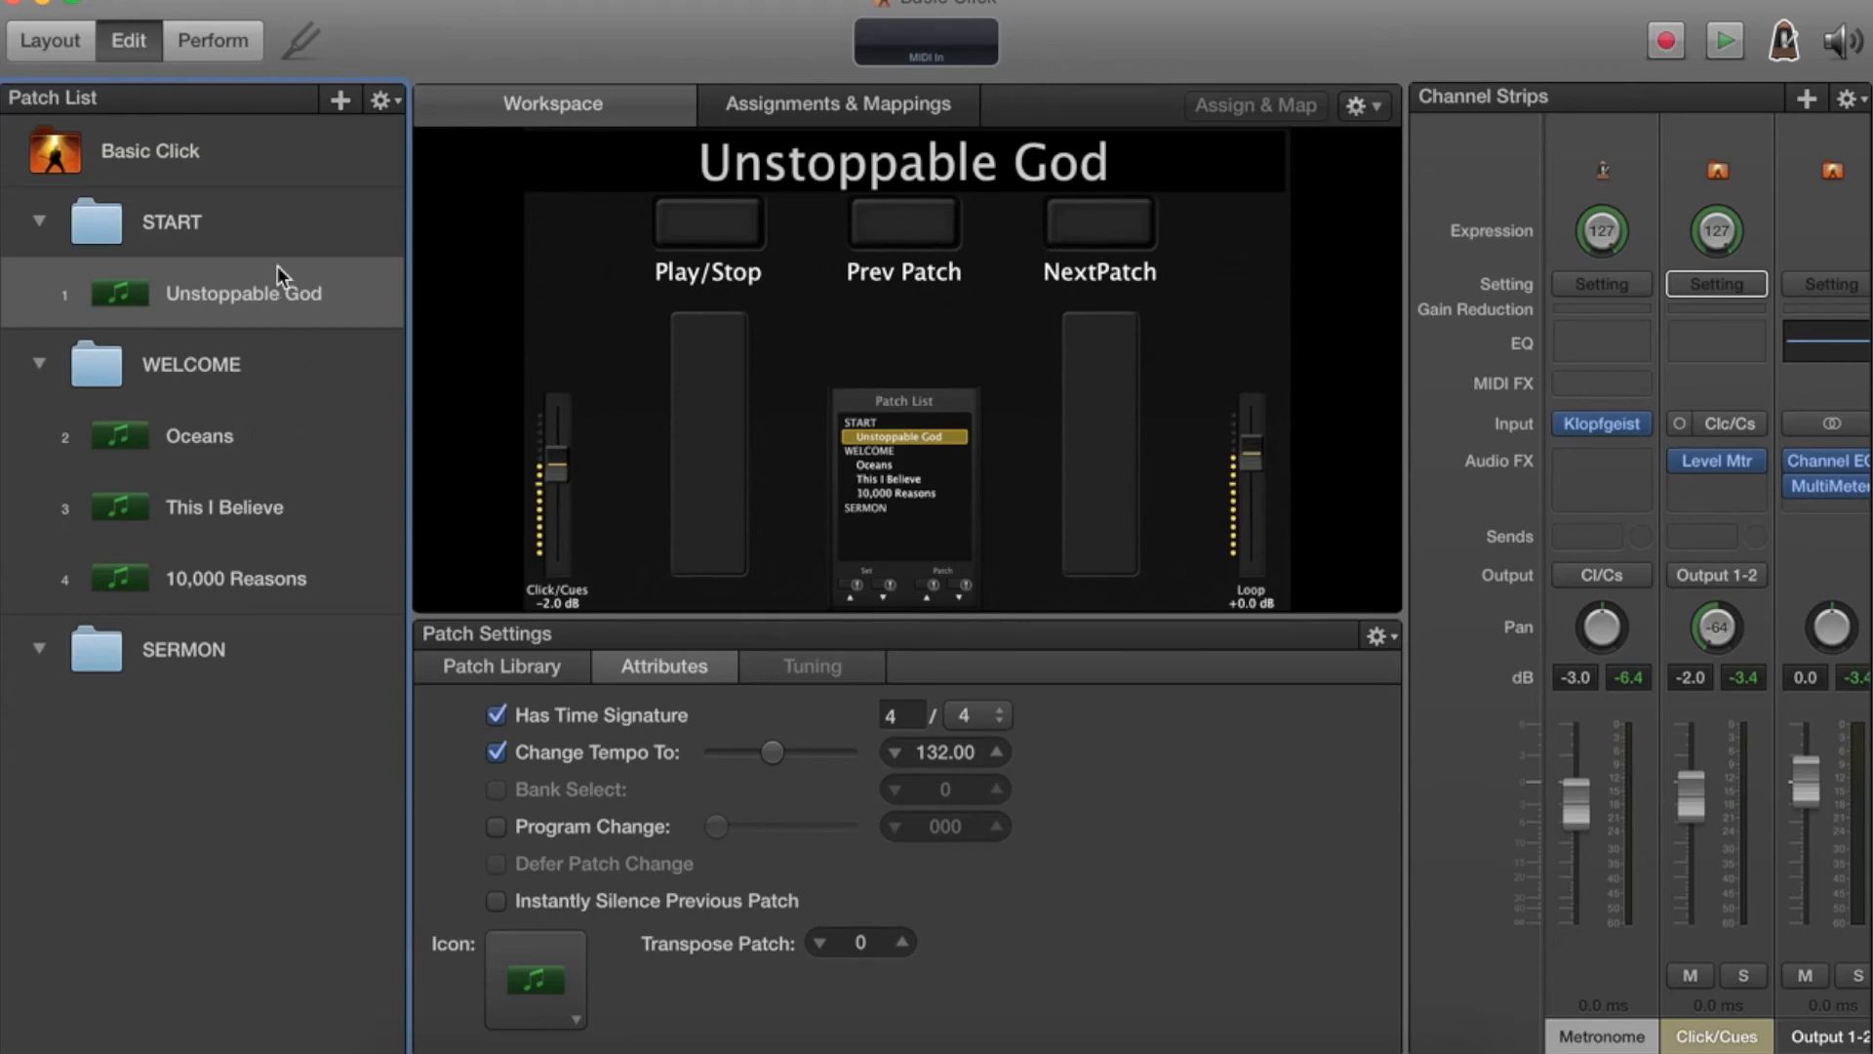
Move from Unstoppable God to the Oceans patch and briefly play its click.
left_click(119, 316)
key("Down")
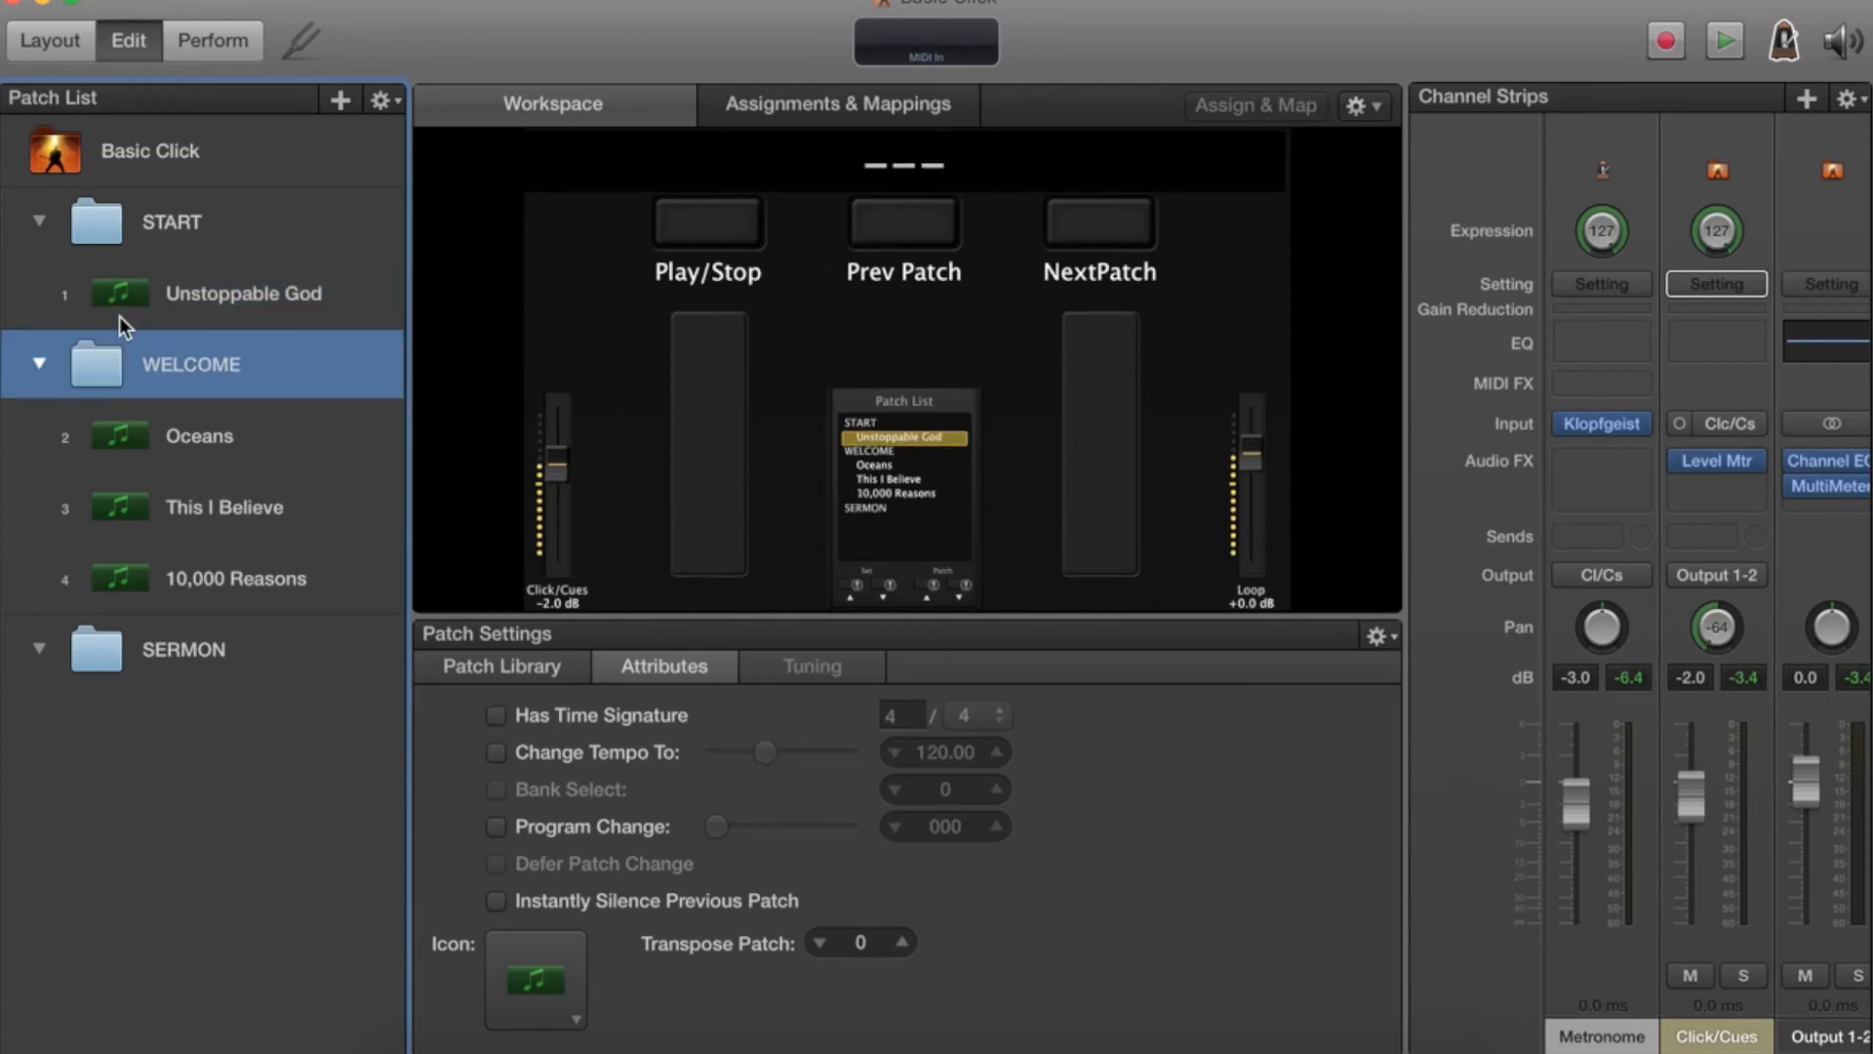
key("Down")
key("space")
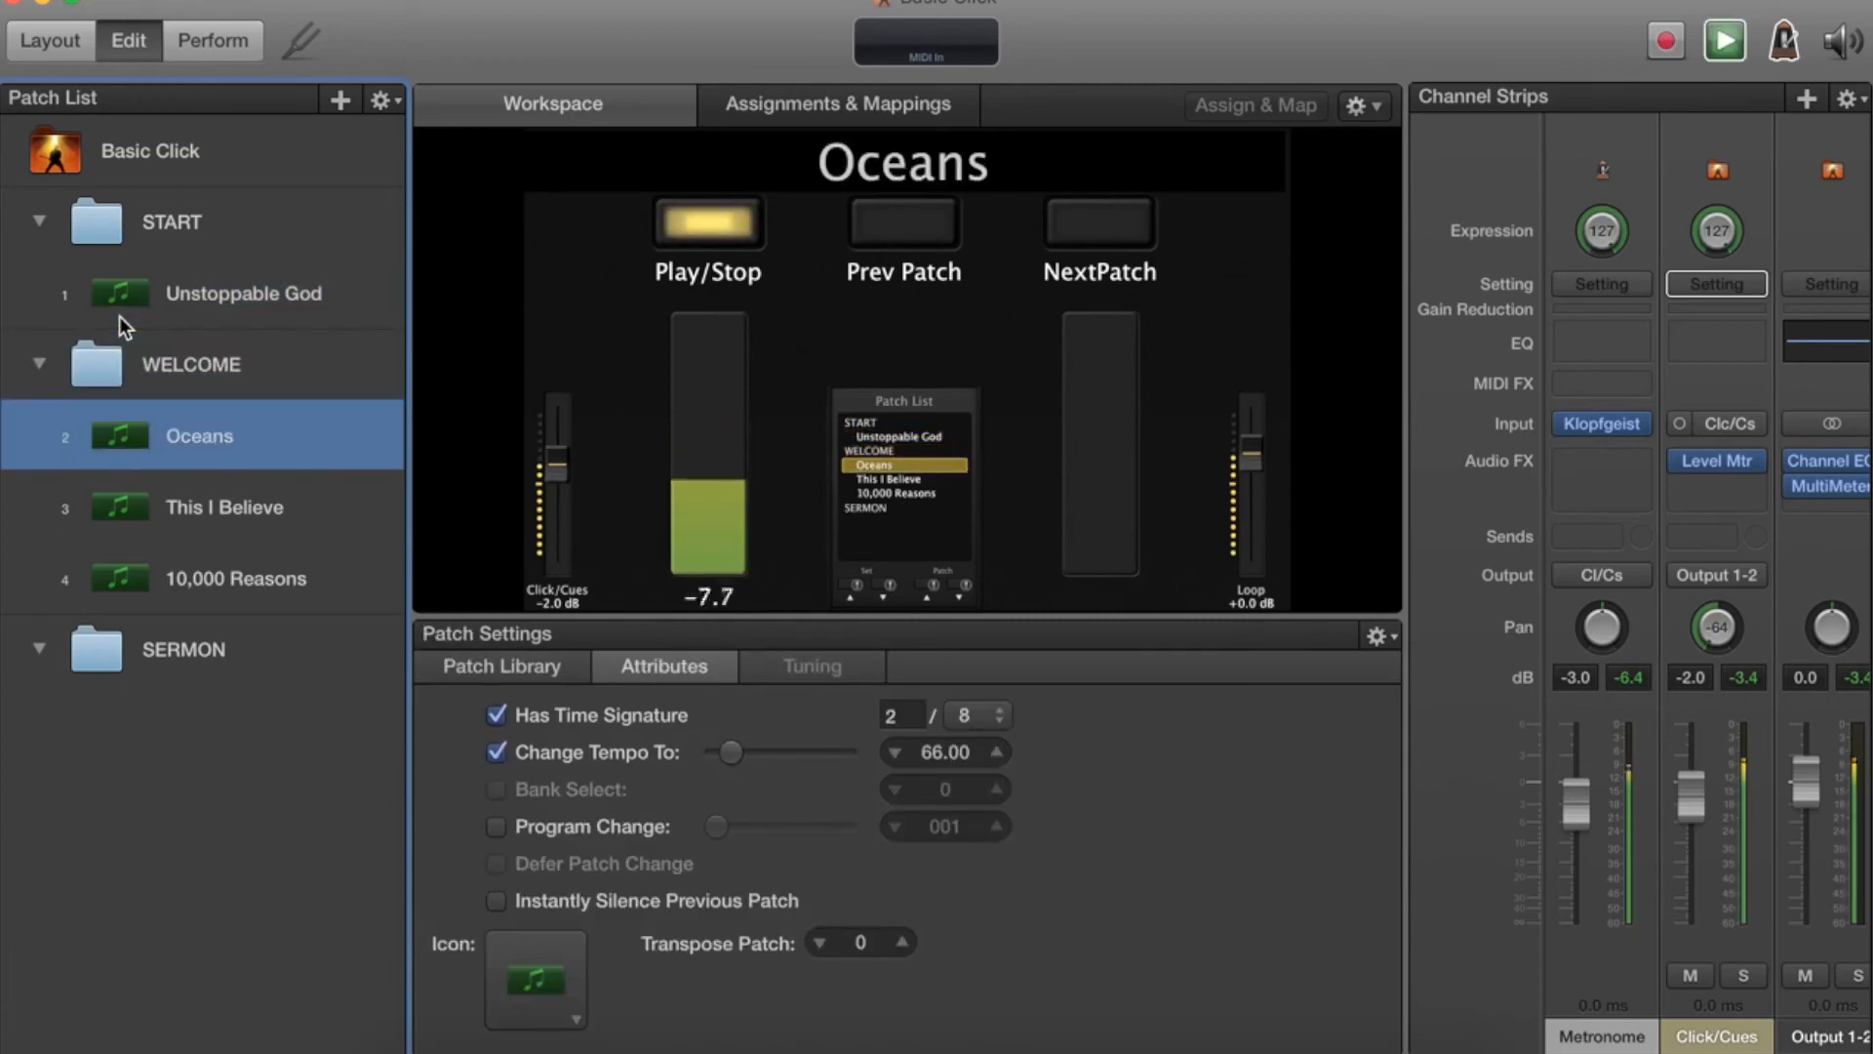
key("space")
Play the Unstoppable God click again, stop it, and switch to Oceans to compare its click.
left_click(119, 316)
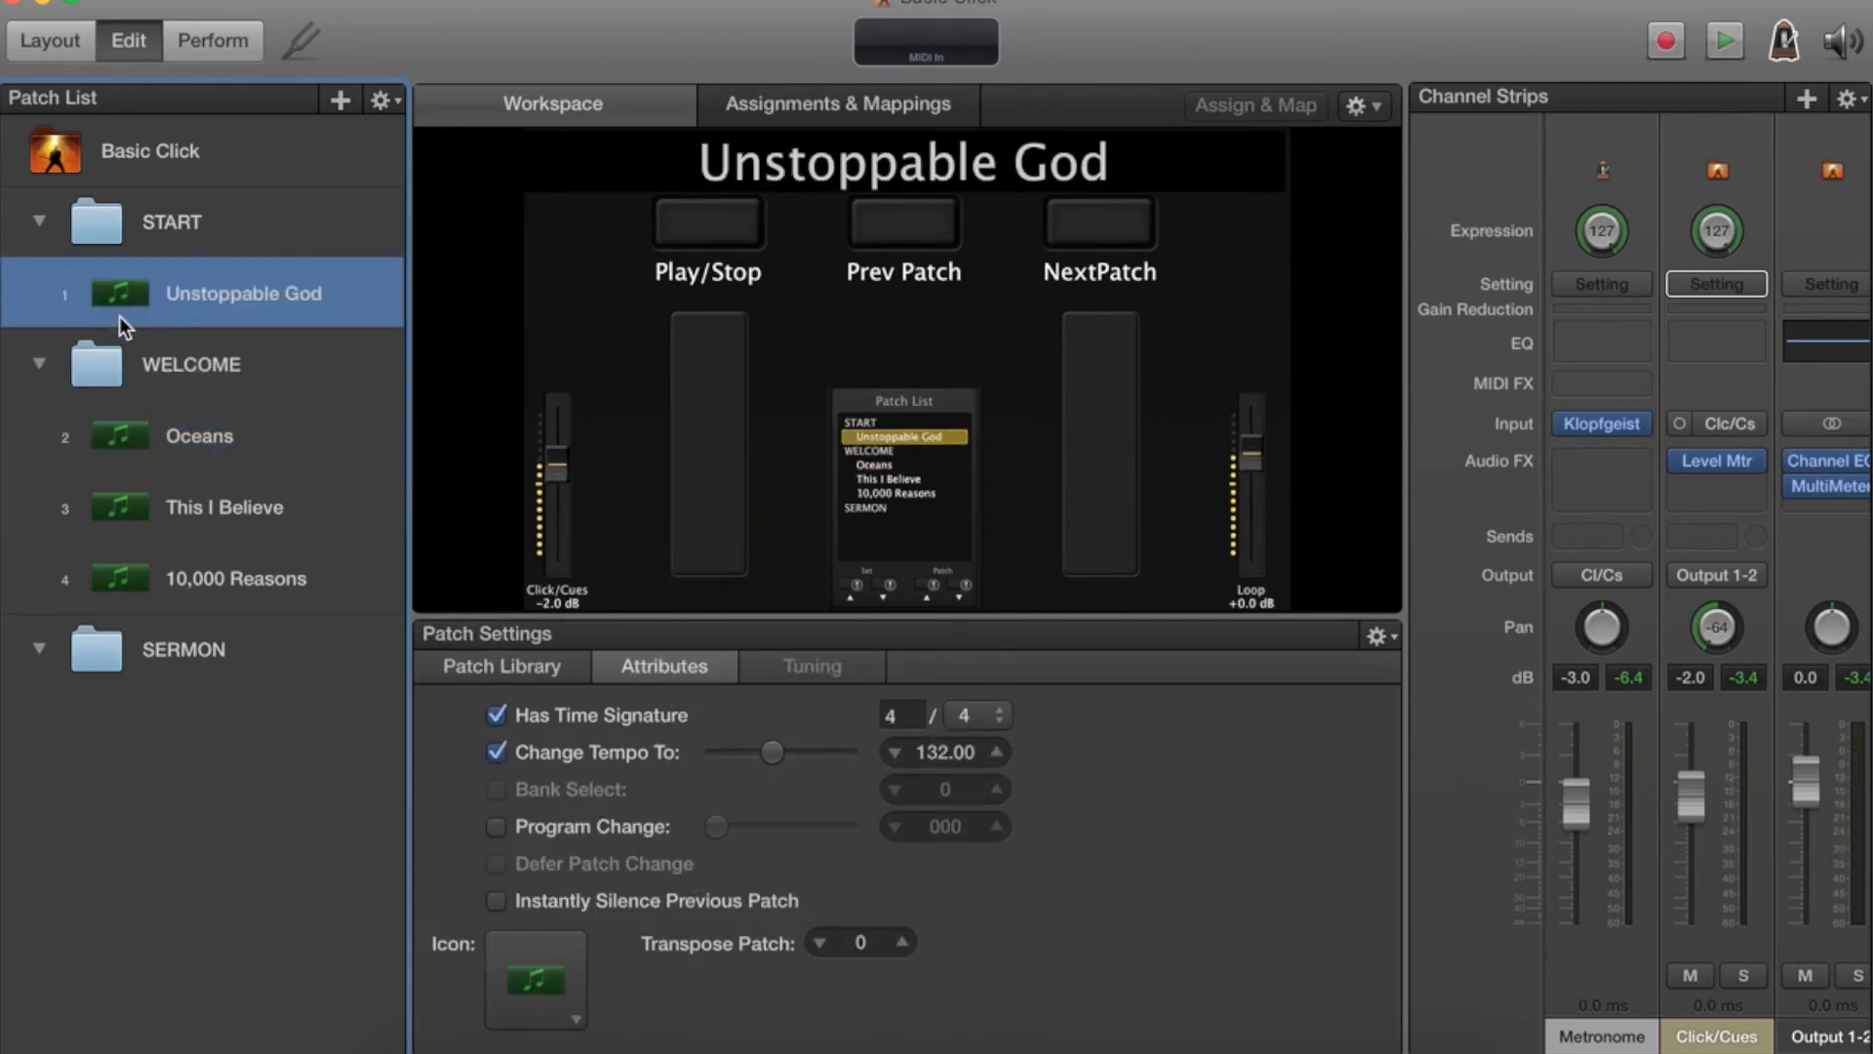
key("space")
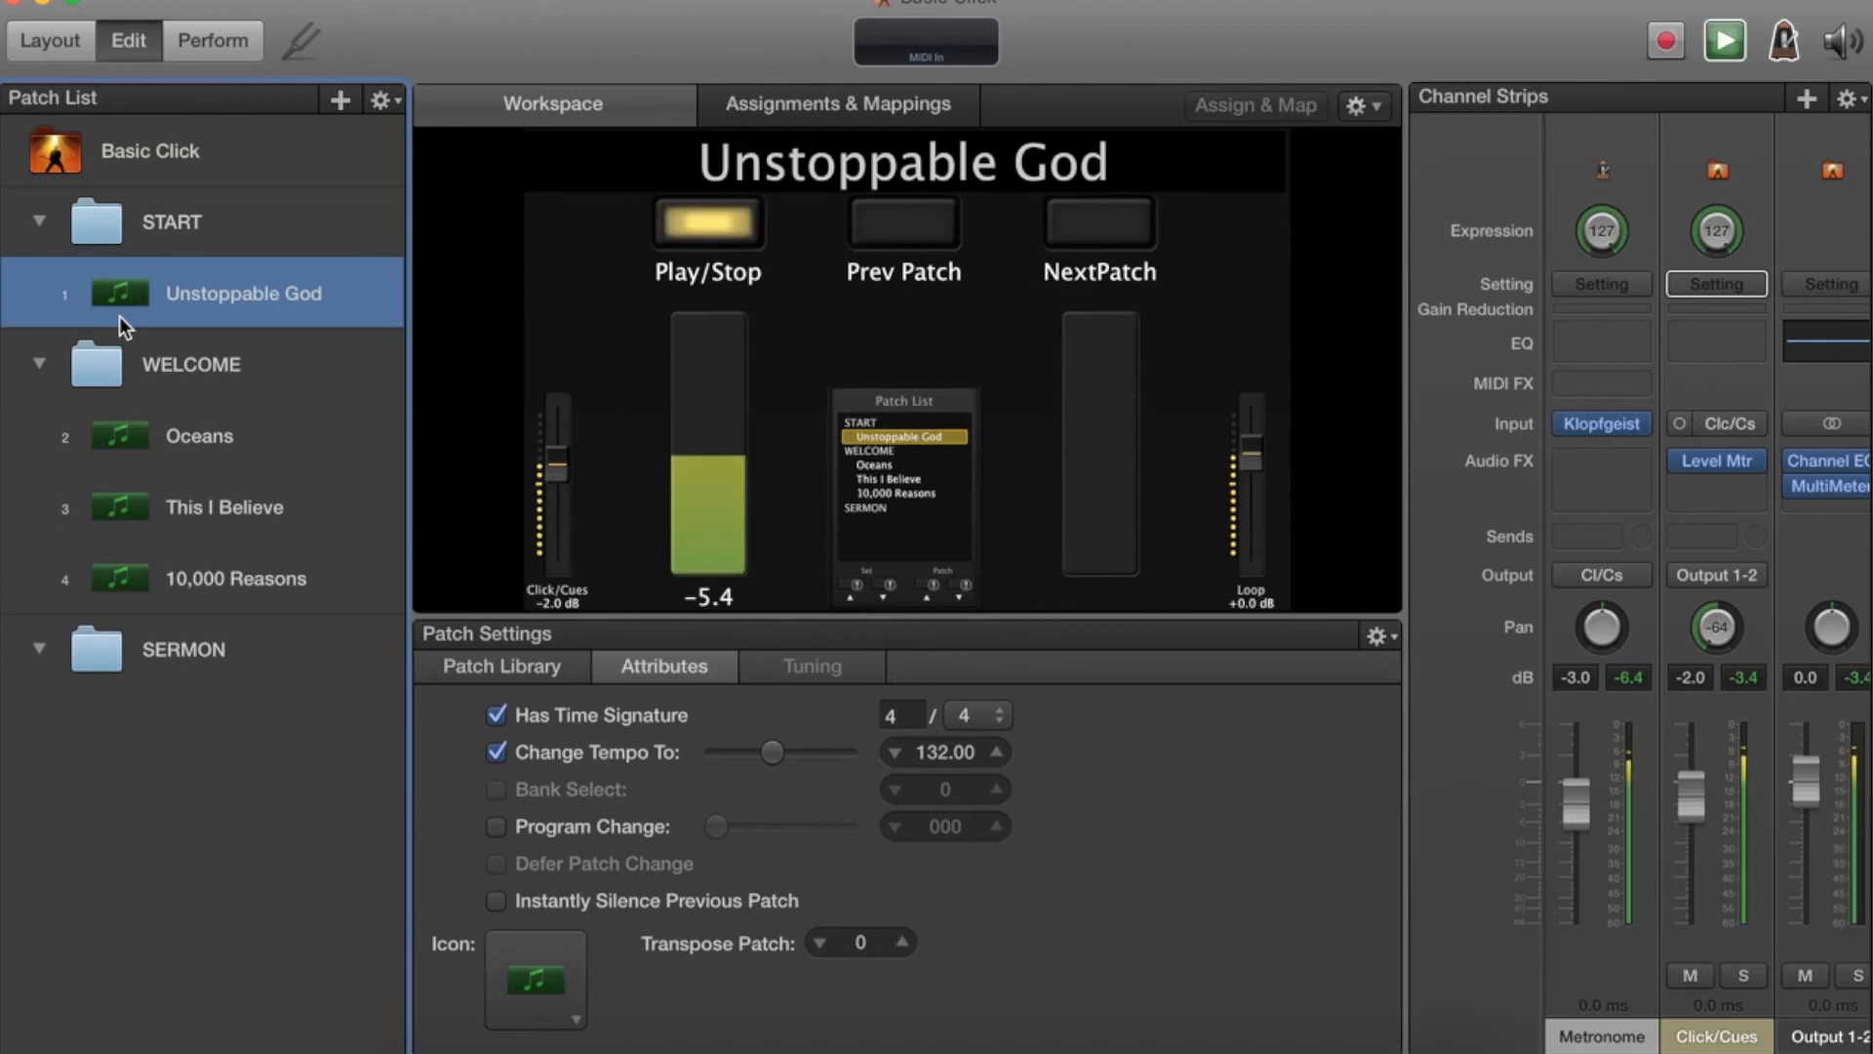
key("space")
key("Down")
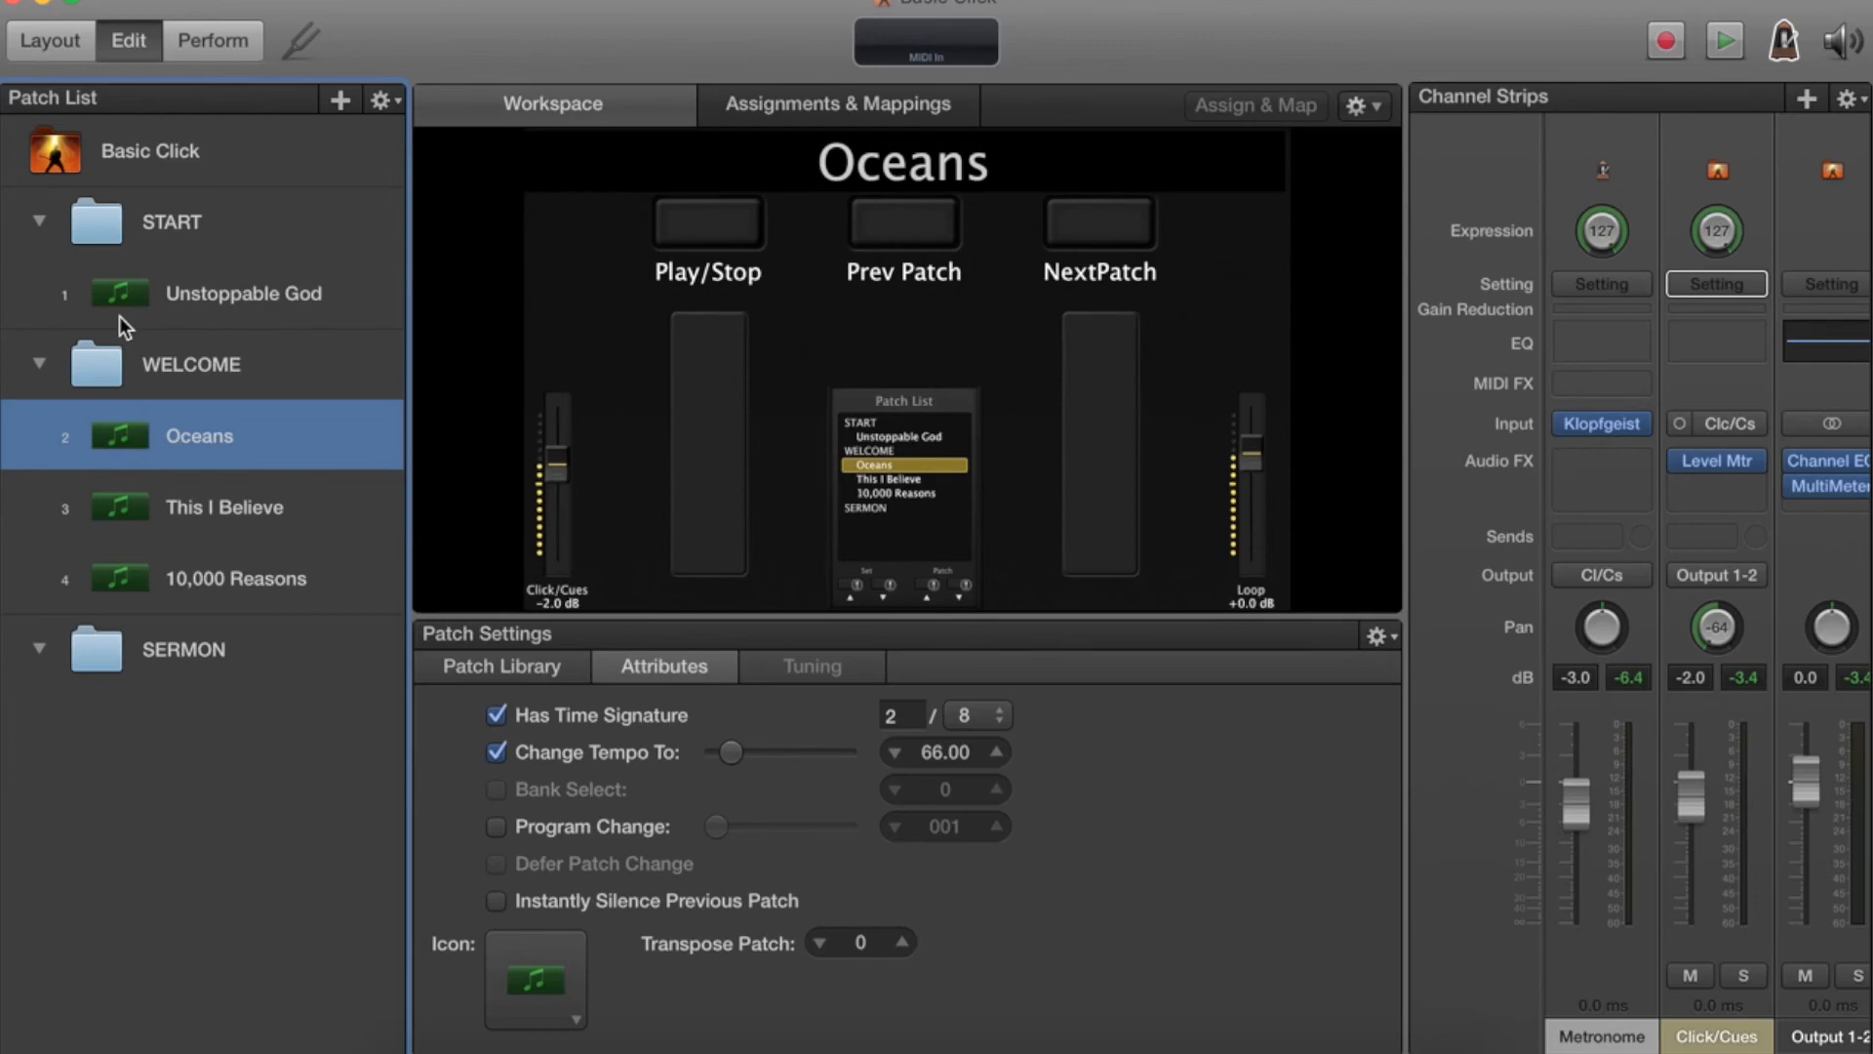
key("space")
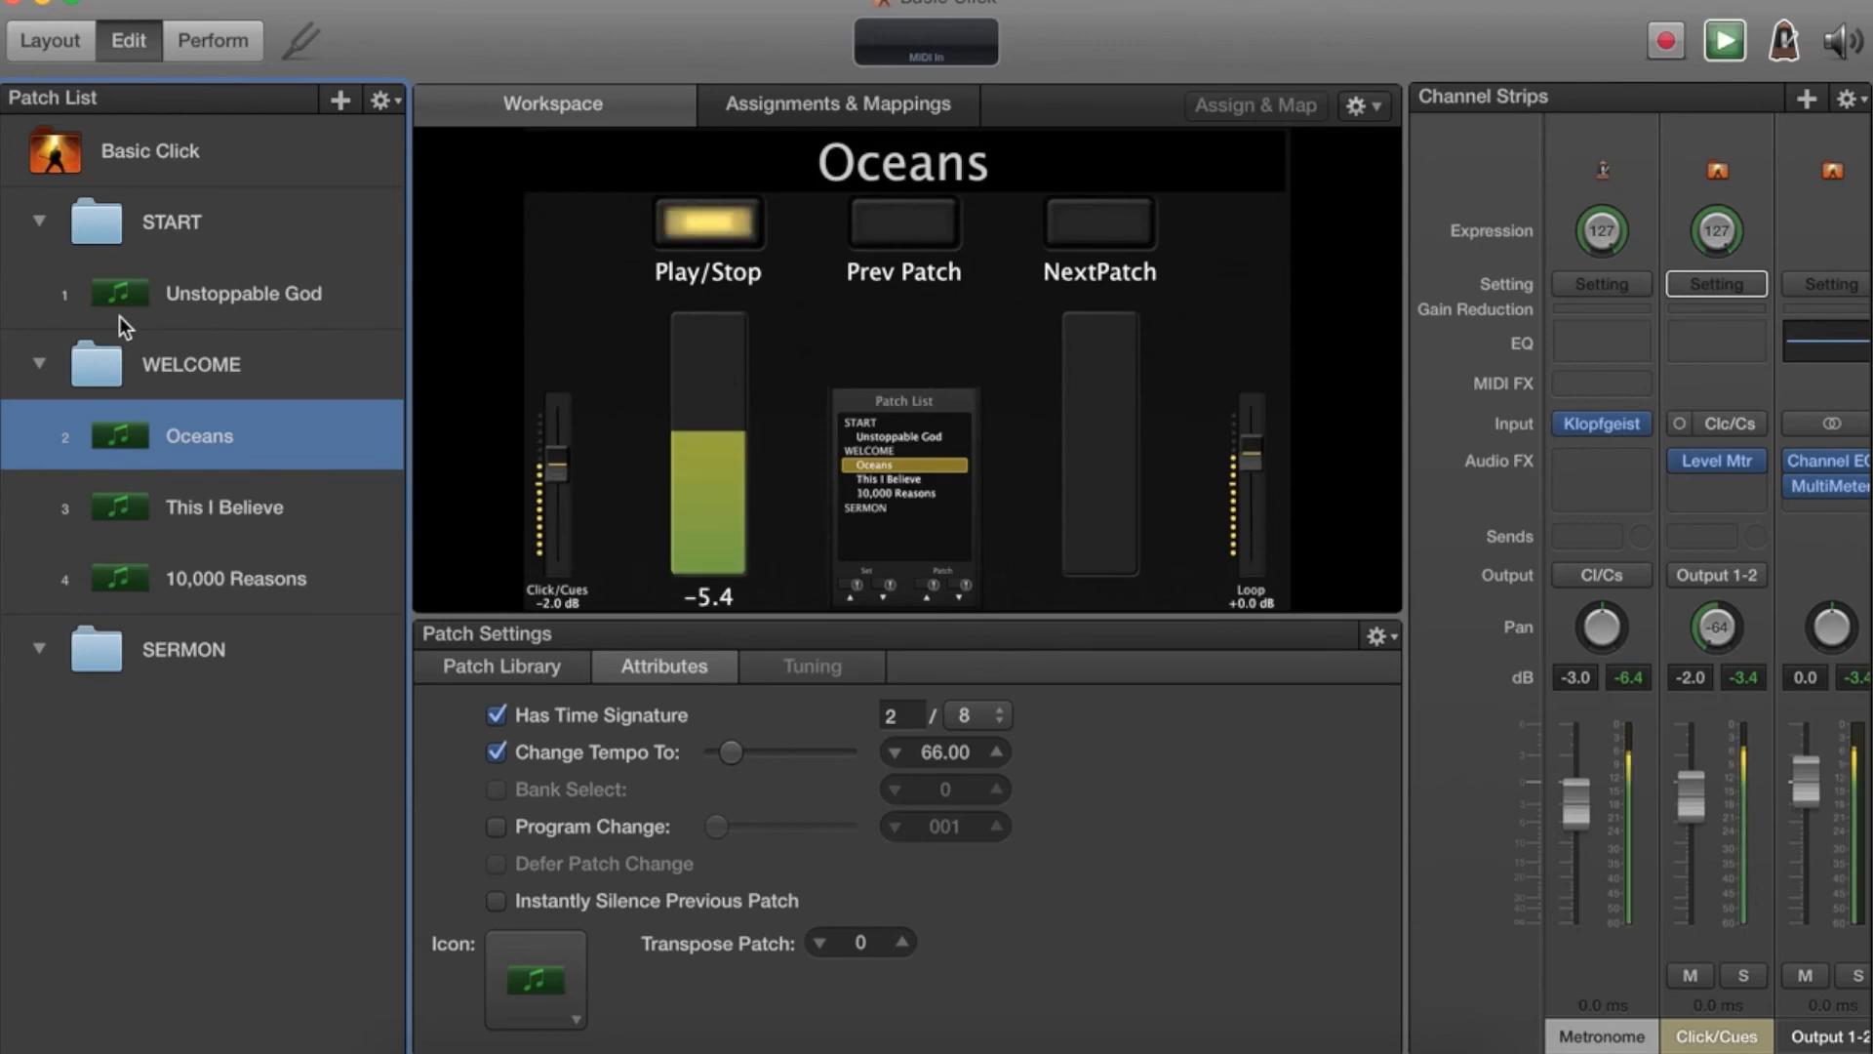
key("space")
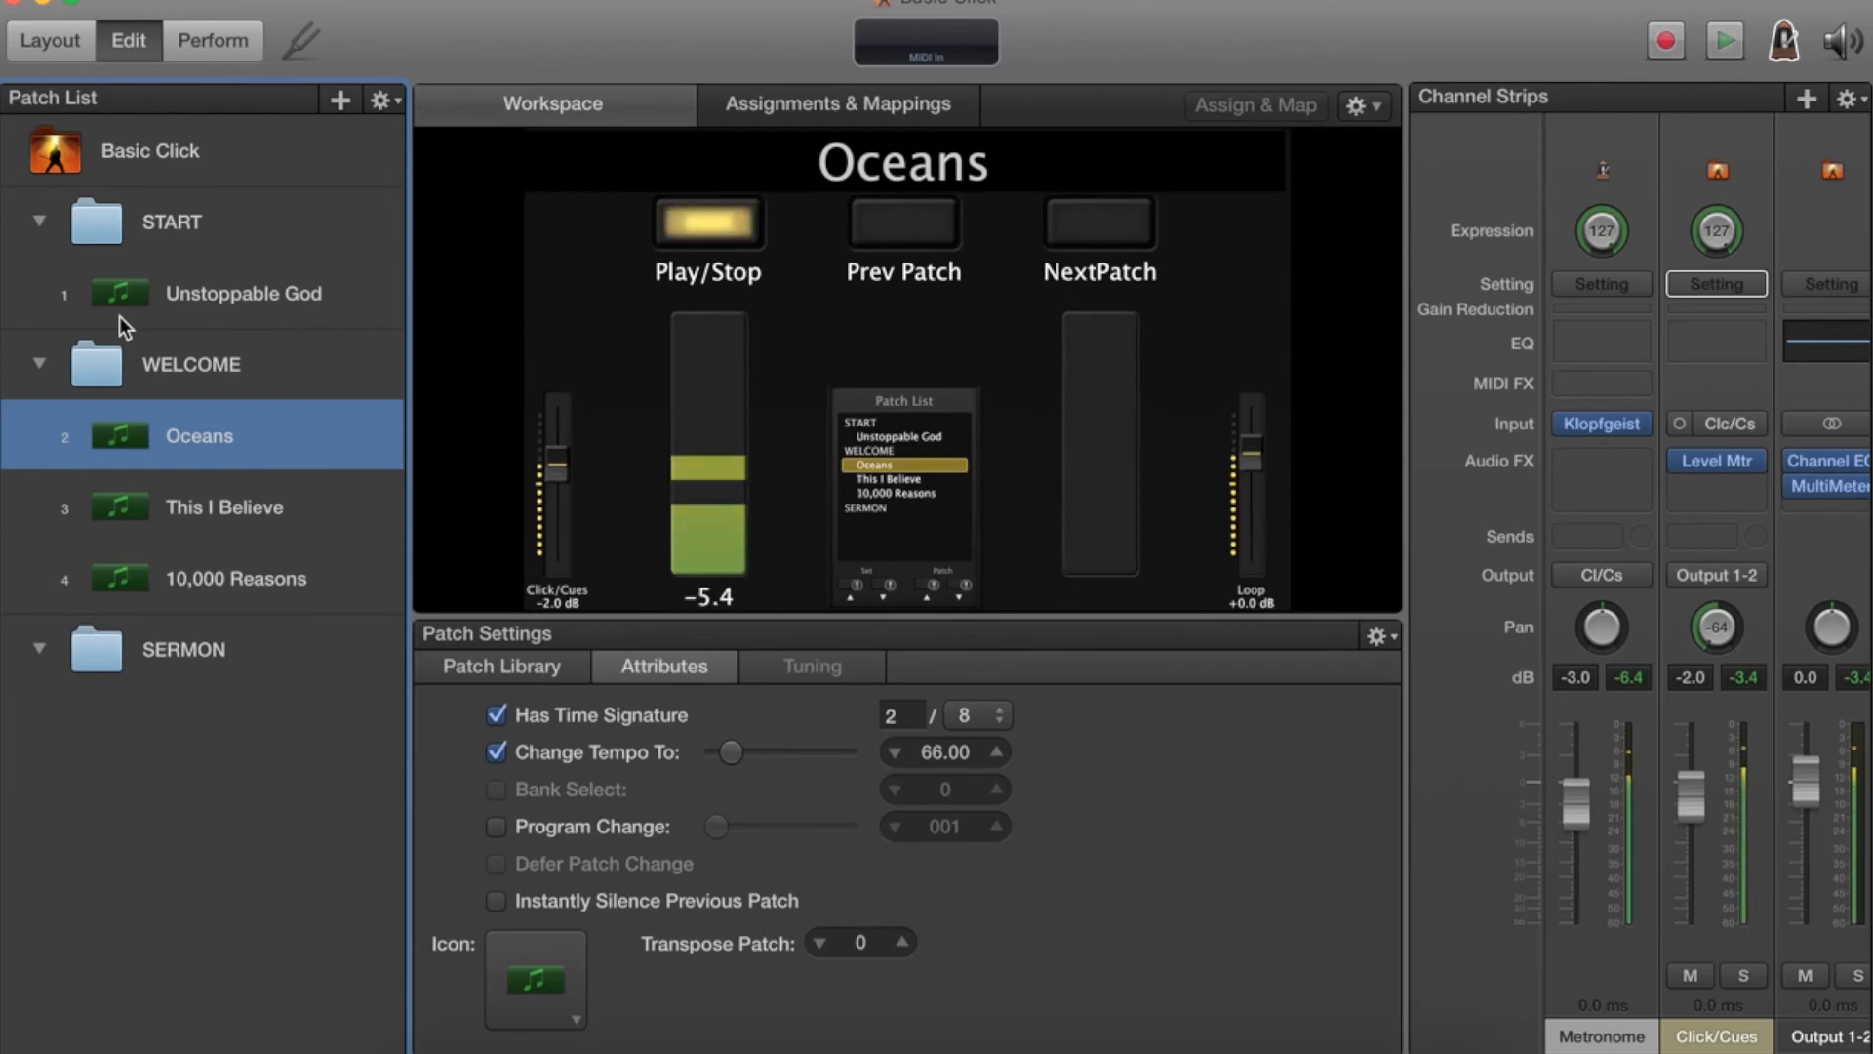